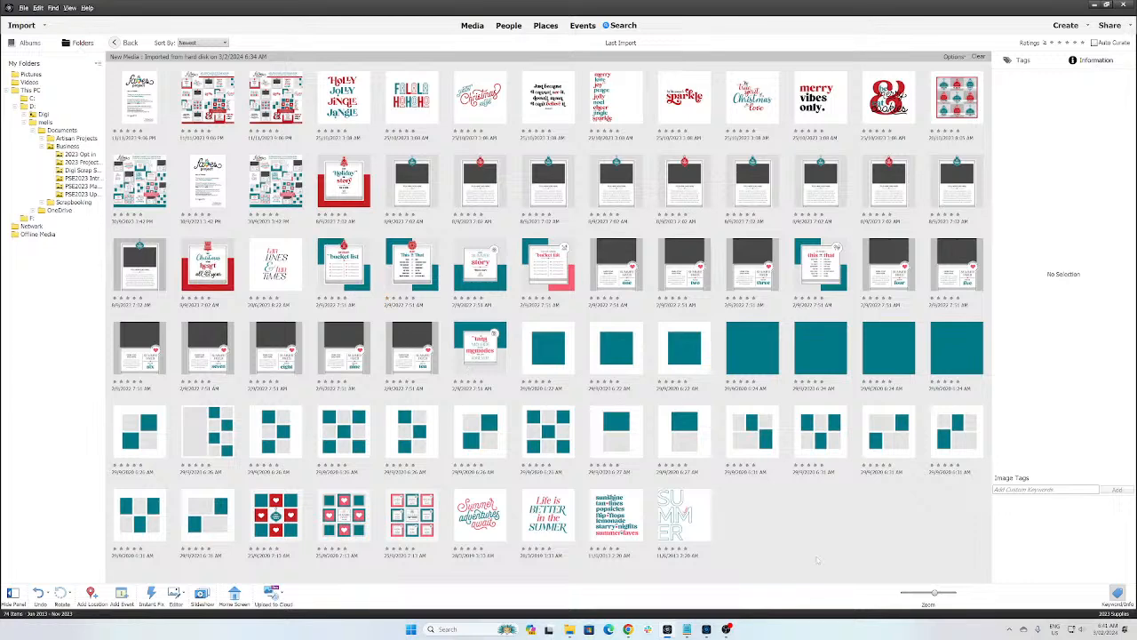
Step: Enlarge the thumbnails and open the 'Our Holiday Bucket List' template full size (item 10 of 74)
{"action": "left_click_drag", "start_coordinate": [936, 593], "coordinate": [944, 592]}
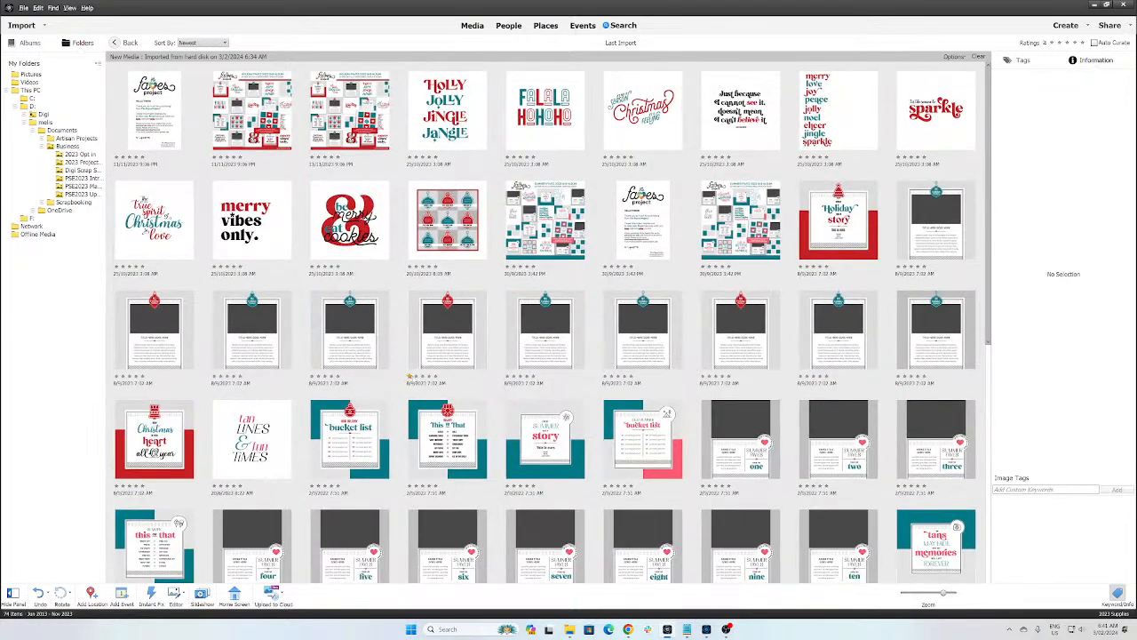
{"action": "left_click", "coordinate": [330, 425]}
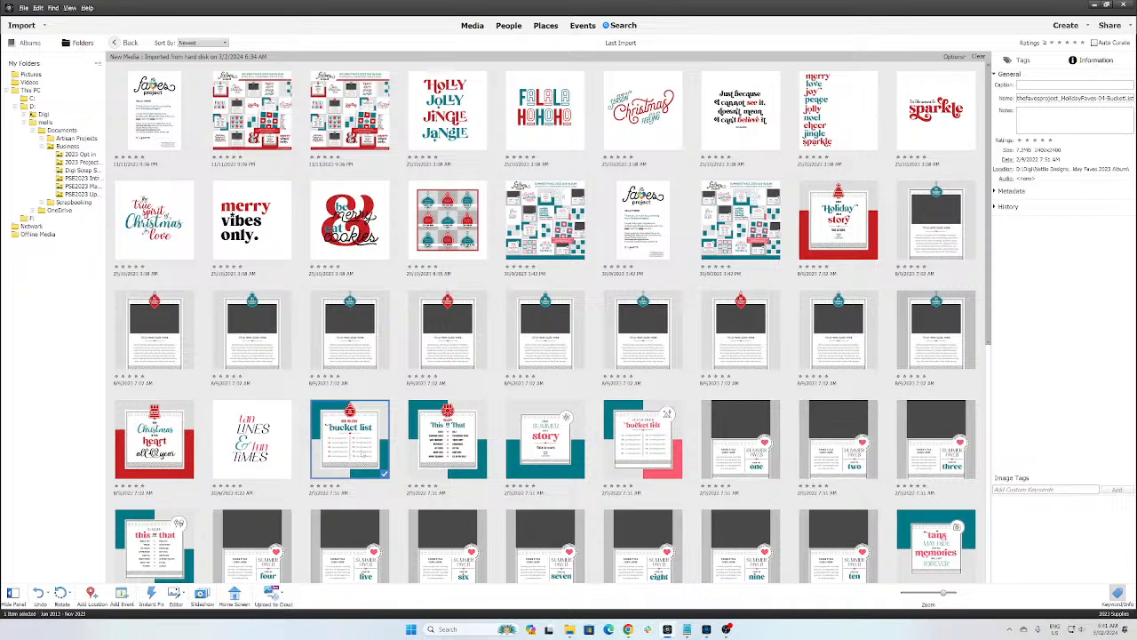
{"action": "double_click", "coordinate": [359, 451]}
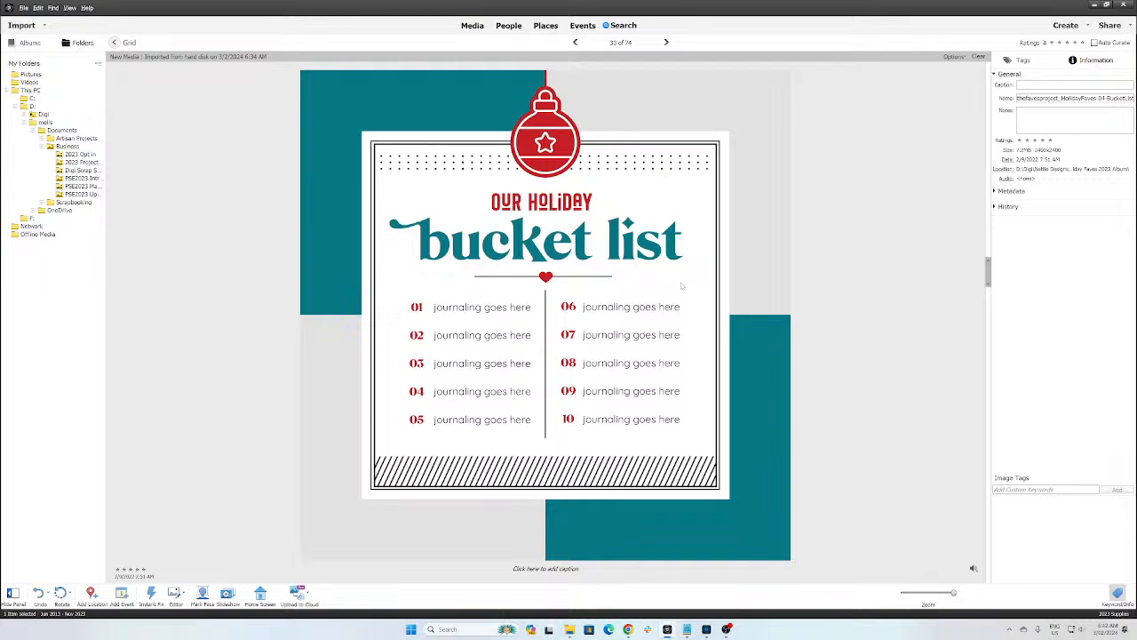
{"action": "left_click", "coordinate": [707, 630]}
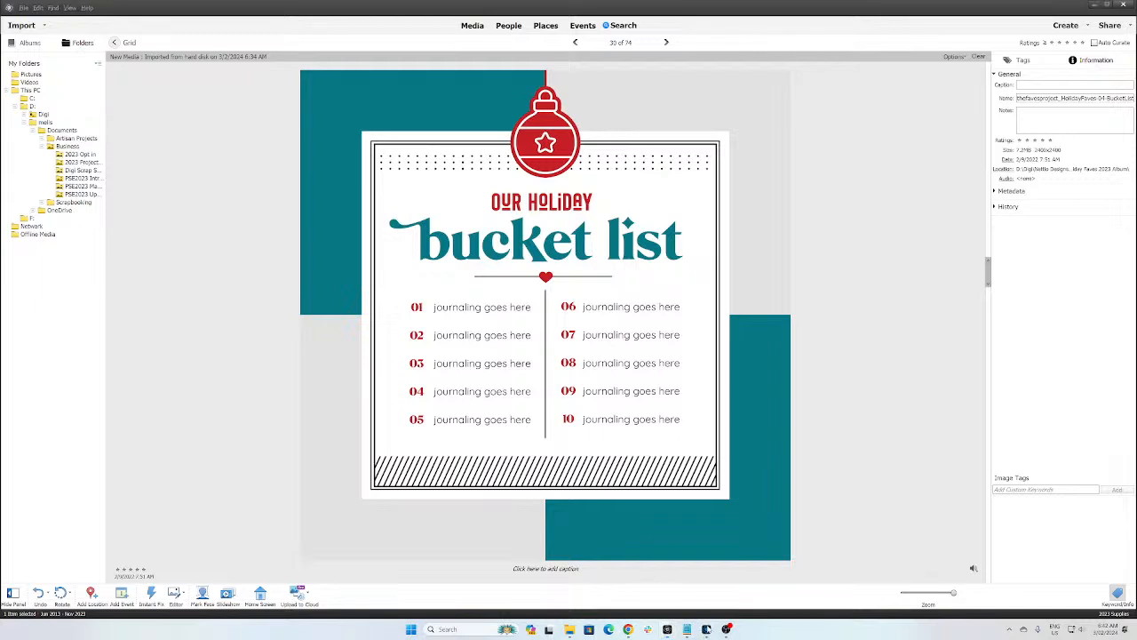
Step: Clear the open windows, launch the Photo Editor and dismiss the licence expiry notice
{"action": "left_click", "coordinate": [1094, 5]}
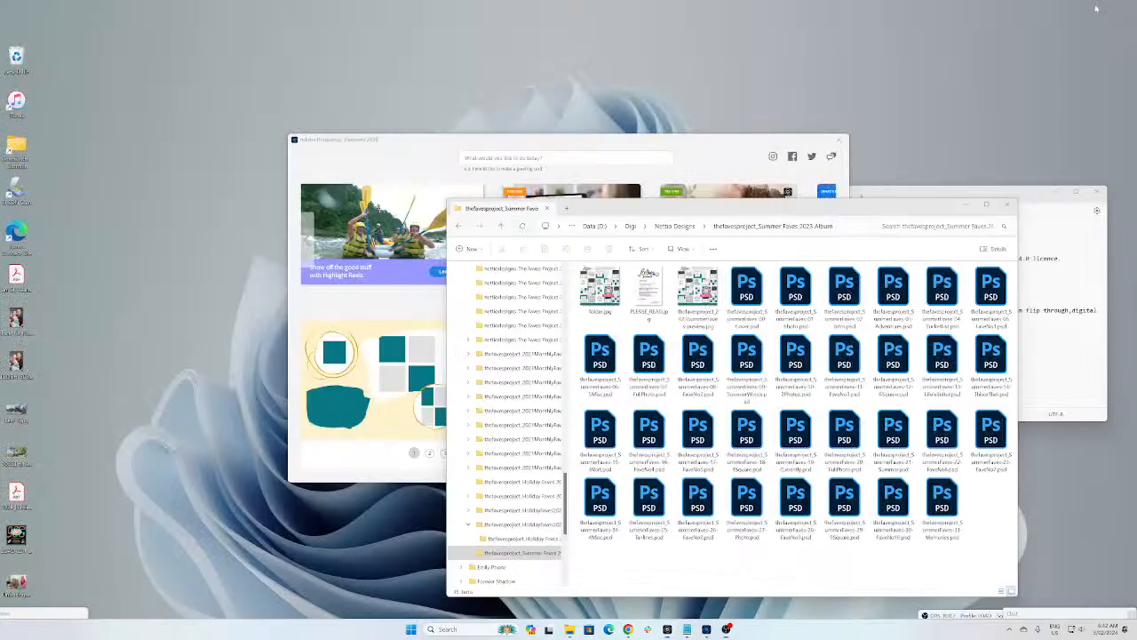
{"action": "left_click", "coordinate": [966, 204]}
{"action": "left_click", "coordinate": [1050, 192]}
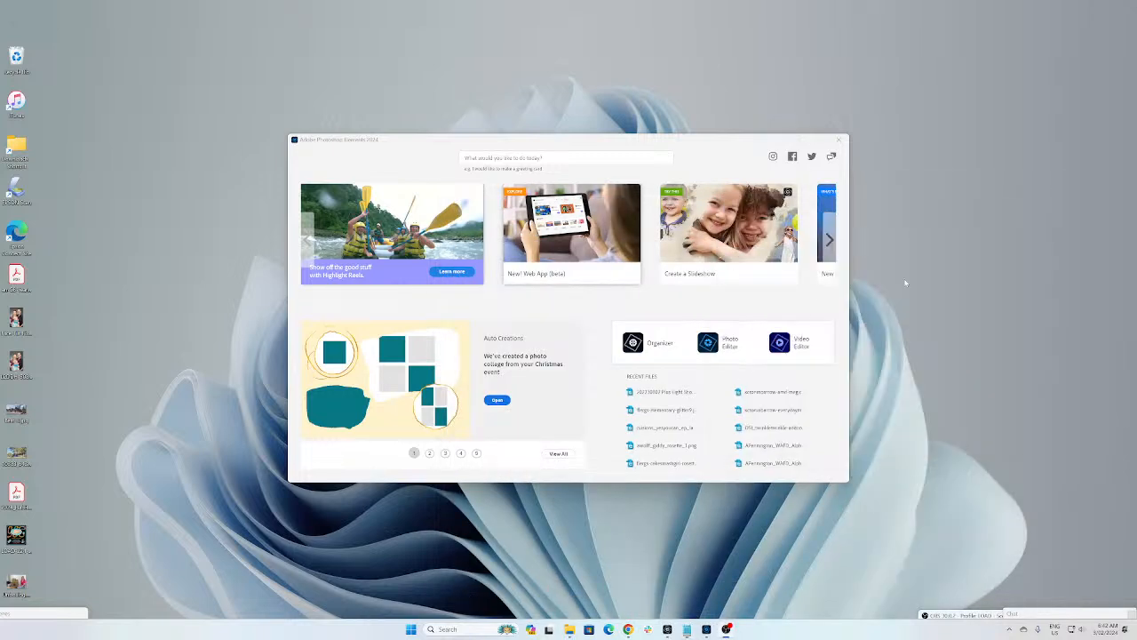
{"action": "left_click", "coordinate": [726, 343]}
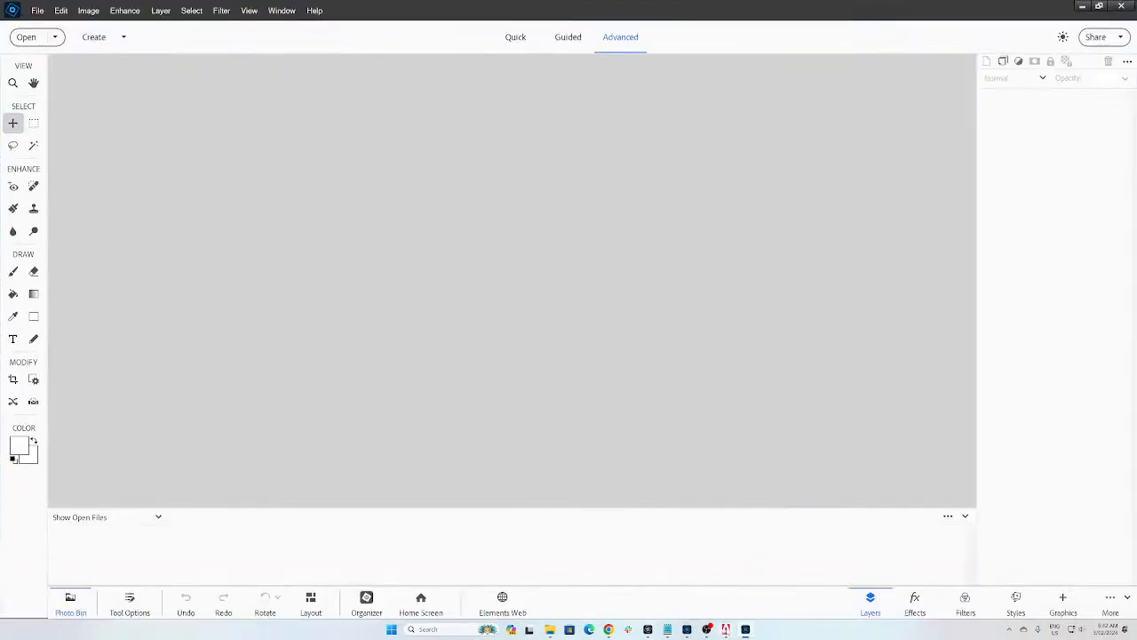
{"action": "left_click", "coordinate": [721, 387]}
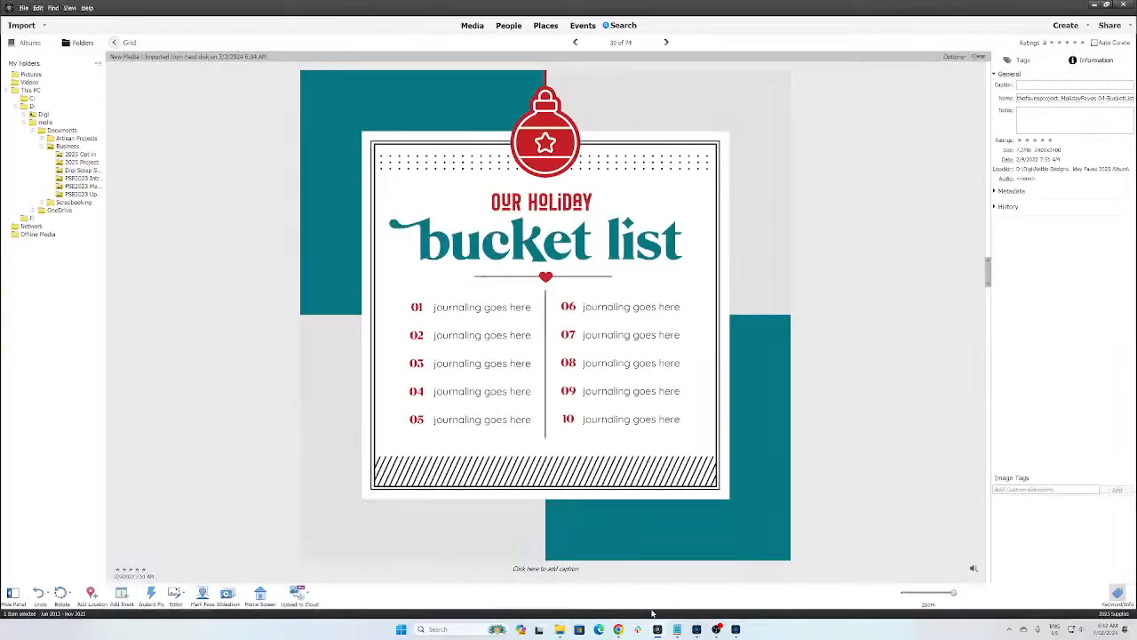
Step: Send the bucket list template from the Organizer to the Editor, updating its text layers
{"action": "left_click", "coordinate": [658, 629]}
{"action": "left_click", "coordinate": [733, 629]}
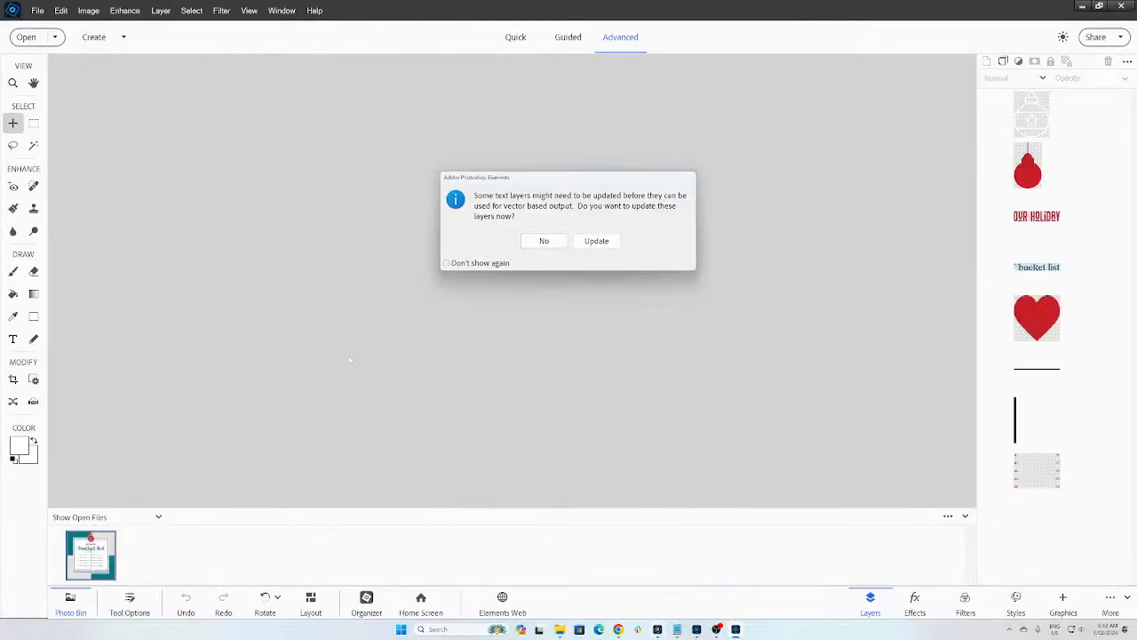
{"action": "left_click", "coordinate": [600, 245]}
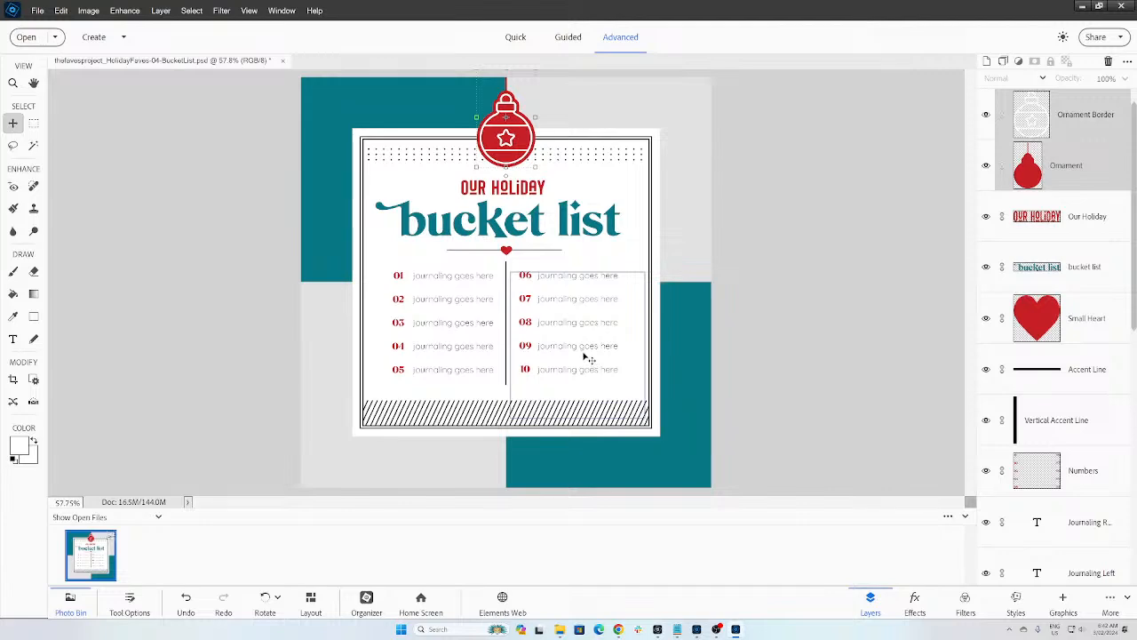
Step: Start a Save As and browse to the Documents > Scrapbooking folder
{"action": "left_click", "coordinate": [38, 11]}
{"action": "left_click", "coordinate": [76, 145]}
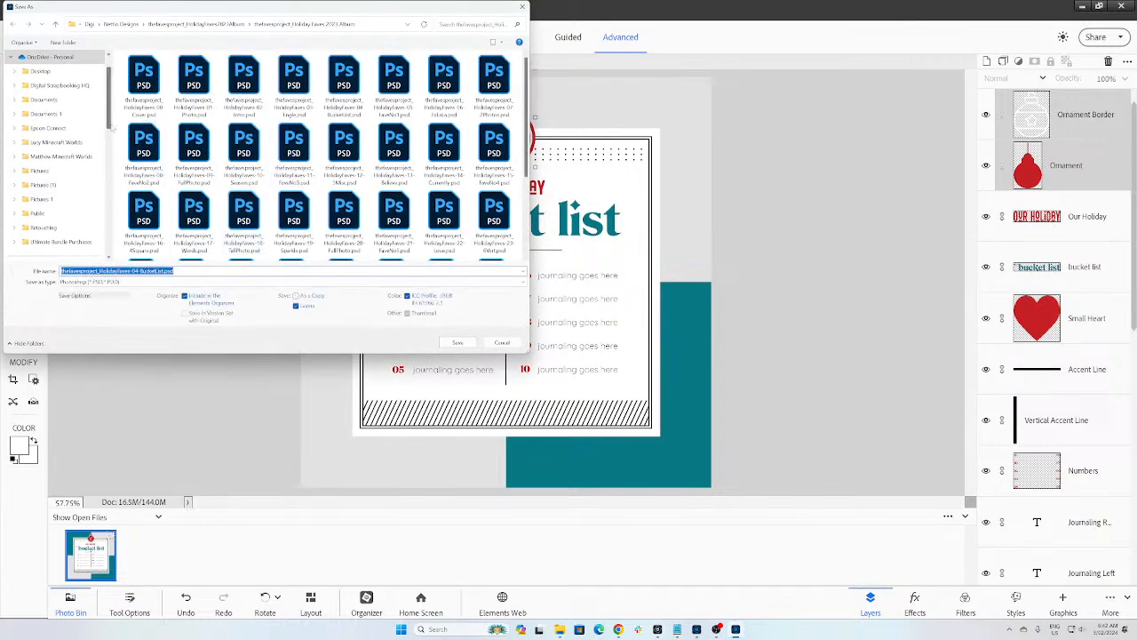
{"action": "left_click_drag", "start_coordinate": [111, 126], "coordinate": [113, 99]}
{"action": "left_click", "coordinate": [11, 90]}
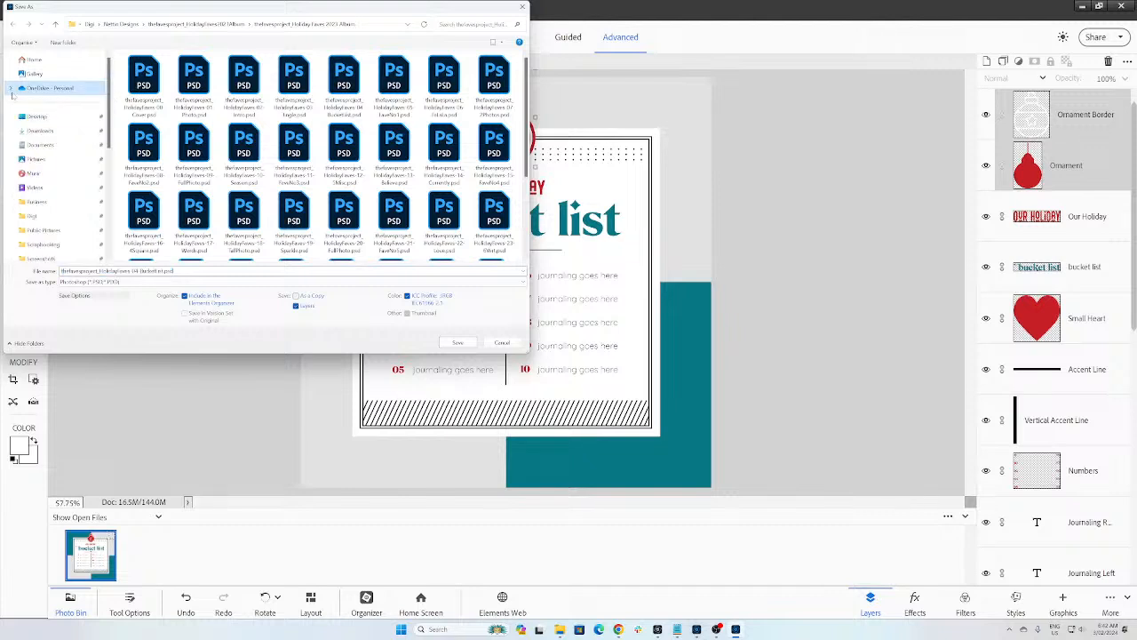
{"action": "left_click", "coordinate": [43, 244]}
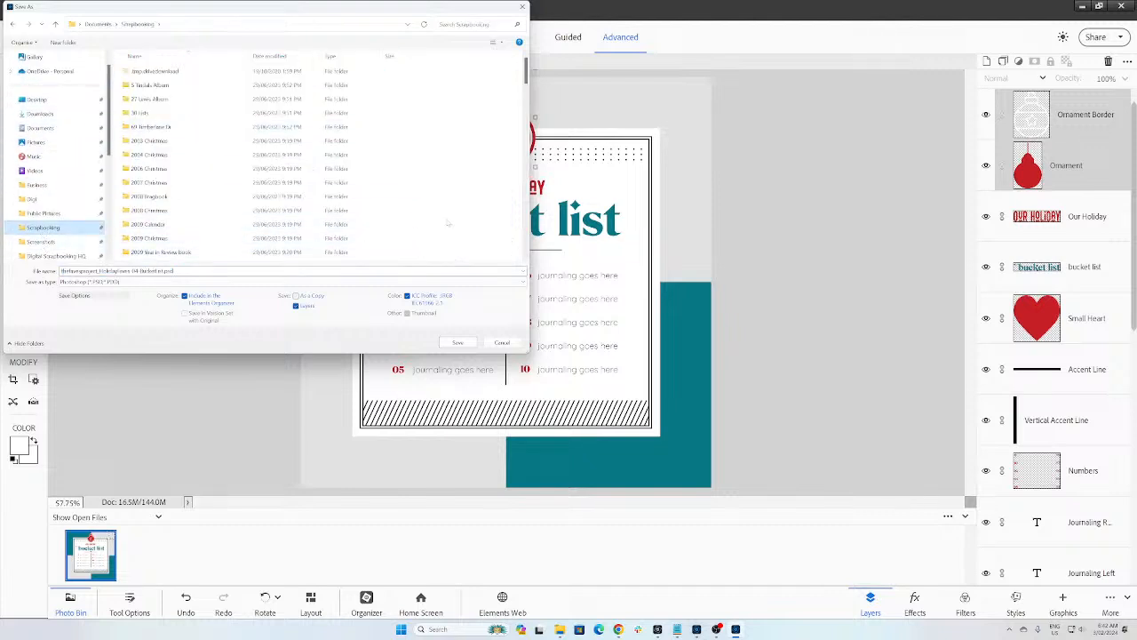
{"action": "left_click_drag", "start_coordinate": [525, 73], "coordinate": [526, 133]}
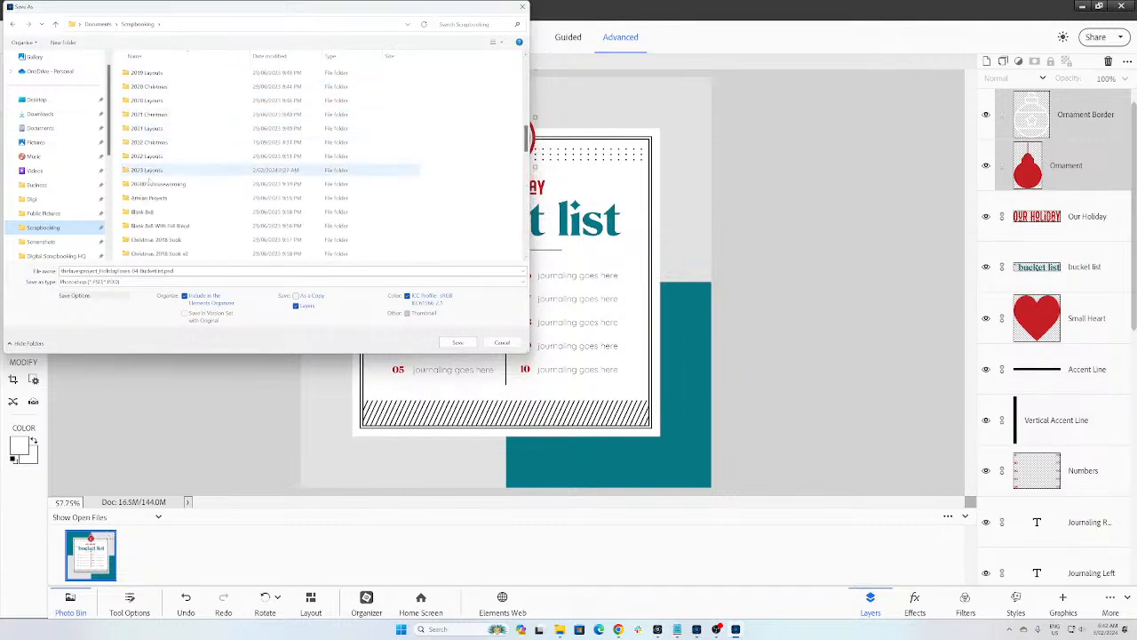
Step: Create a '2023 Christmas' folder there and save the file into it as a Photoshop PSD
{"action": "left_click", "coordinate": [62, 42]}
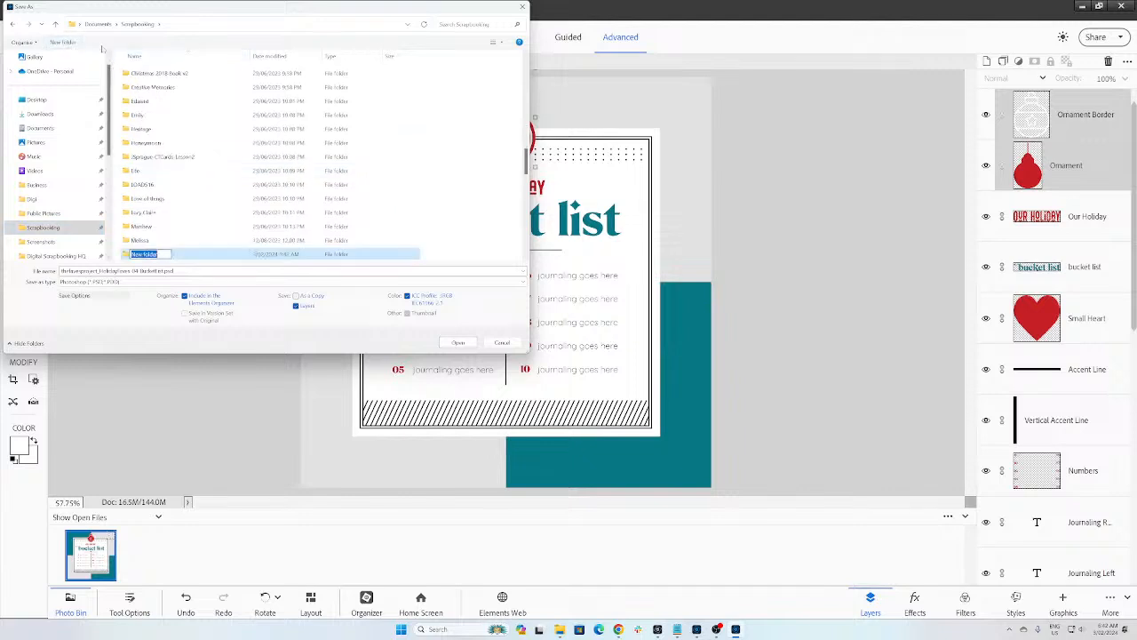
{"action": "type", "text": "2023 Christmas"}
{"action": "key", "text": "Return"}
{"action": "key", "text": "Return"}
{"action": "left_click", "coordinate": [232, 281]}
{"action": "left_click", "coordinate": [233, 279]}
{"action": "left_click", "coordinate": [233, 271]}
{"action": "left_click", "coordinate": [457, 342]}
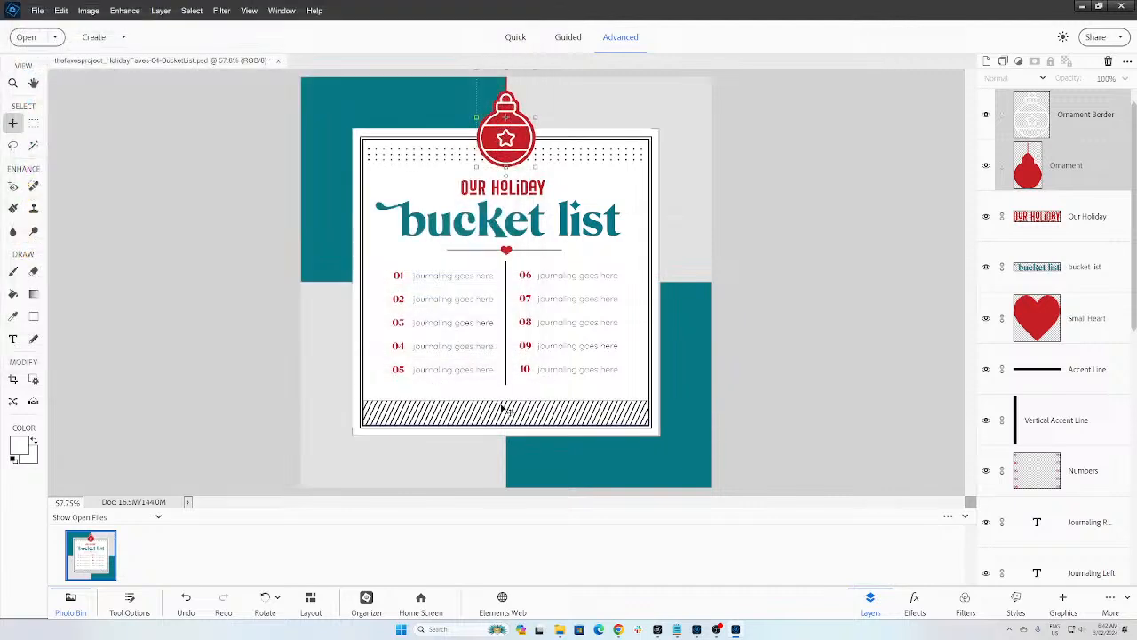
Step: Enter type editing on the Journaling Left layer with its five placeholder lines selected
{"action": "double_click", "coordinate": [430, 277]}
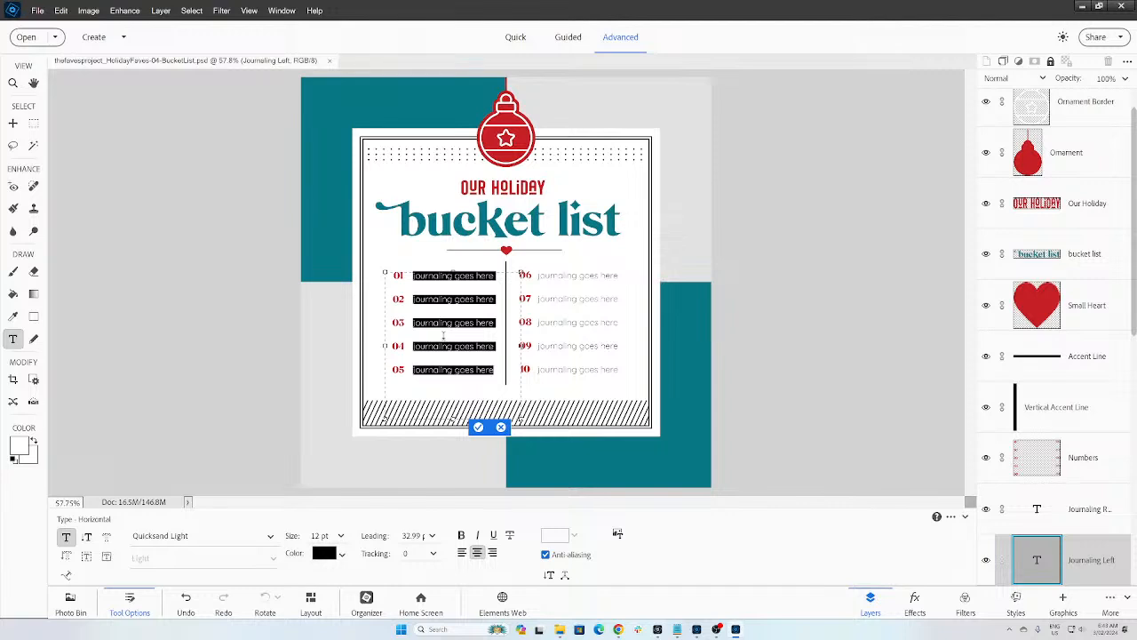
Step: Type Christmas Carols, Dance Concert, Gingerbread Making, Christmas Lights and Seeing Friends as items 01–05
{"action": "type", "text": "Christma"}
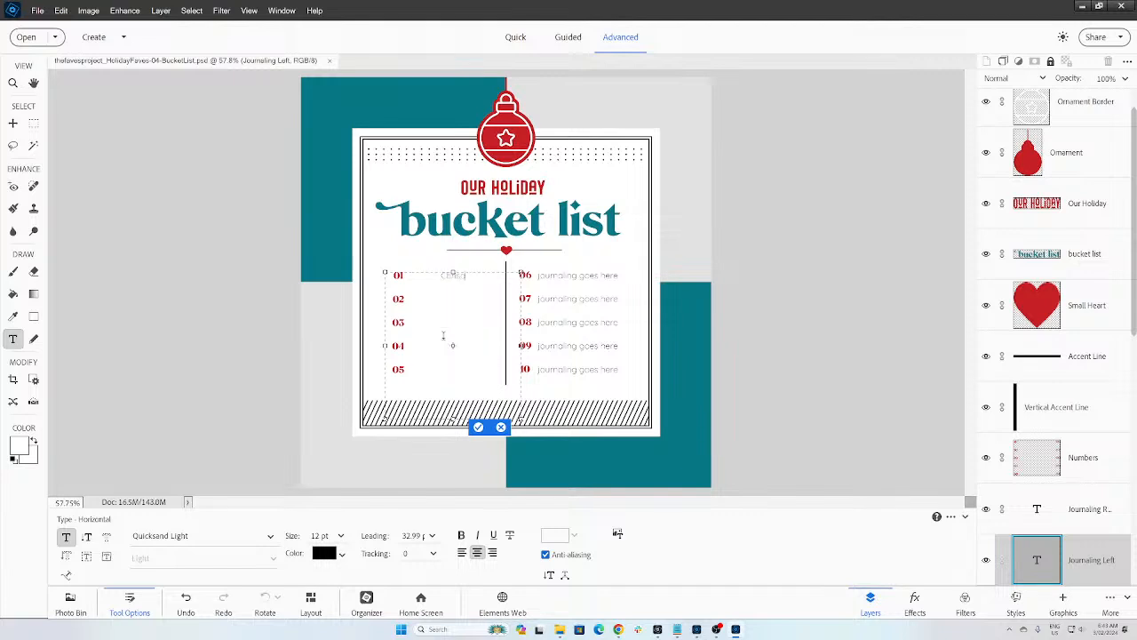
{"action": "type", "text": "s parties"}
{"action": "key", "text": "ctrl+shift+Left"}
{"action": "type", "text": "Carols "}
{"action": "type", "text": "Dance Con"}
{"action": "type", "text": "cert"}
{"action": "type", "text": "Ginger"}
{"action": "type", "text": "bread"}
{"action": "type", "text": " making"}
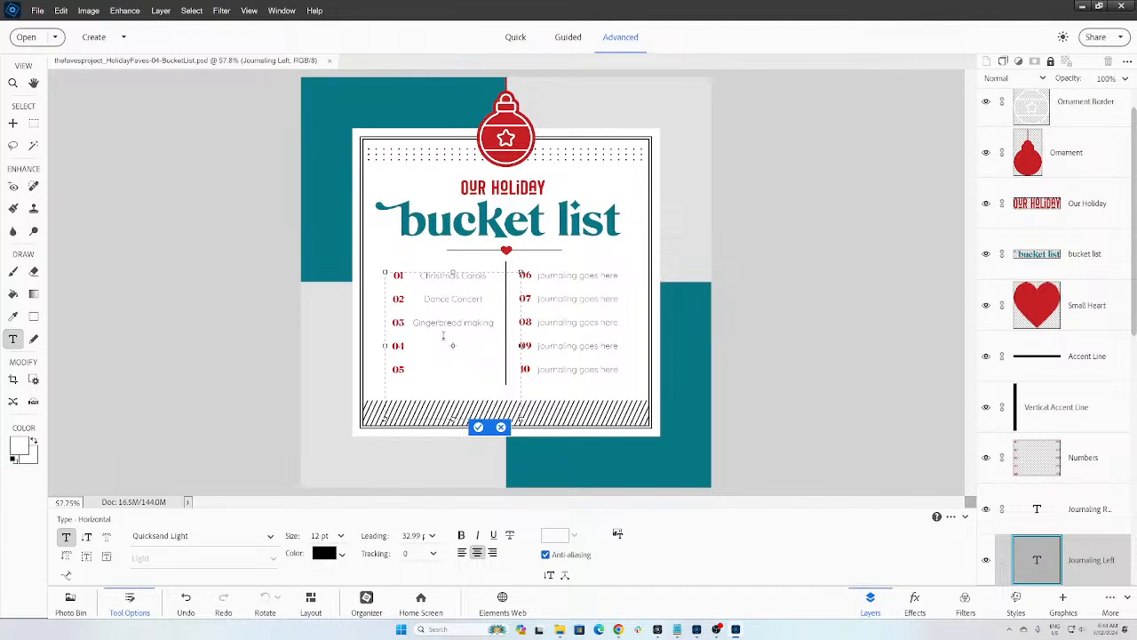
{"action": "key", "text": "BackSpace"}
{"action": "type", "text": "Making "}
{"action": "type", "text": "Christmas L"}
{"action": "type", "text": "ights"}
{"action": "type", "text": "eeing"}
{"action": "type", "text": " Fr"}
{"action": "type", "text": "iends"}
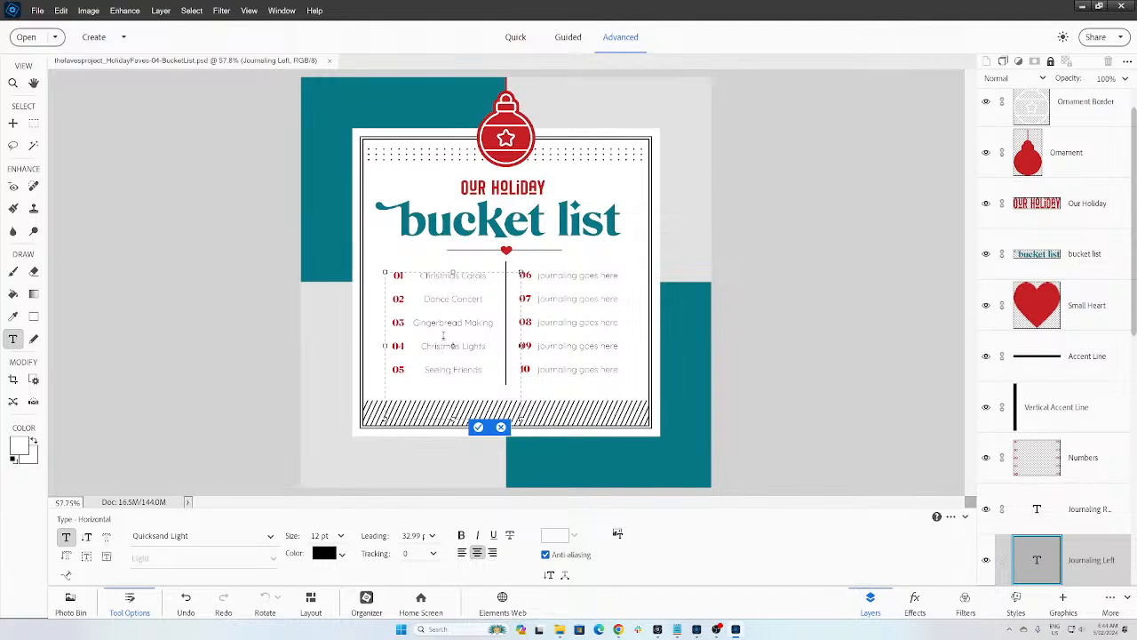
Step: Commit the left column, then replace items 06 and 07 with a birthday entry and Beach Visits
{"action": "left_click", "coordinate": [480, 427]}
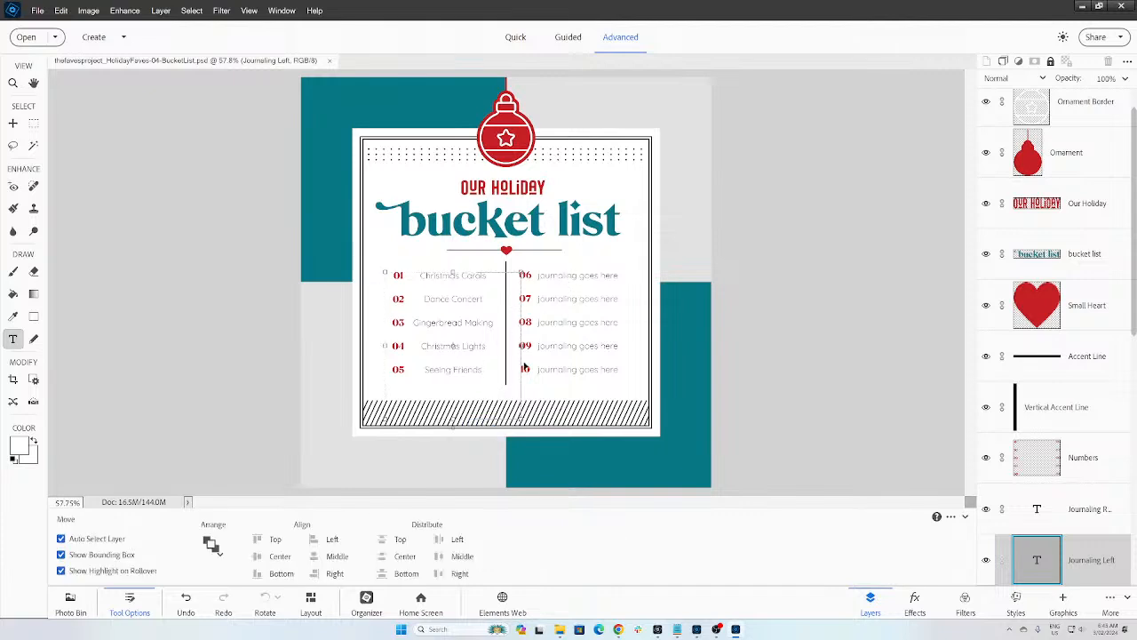
{"action": "double_click", "coordinate": [558, 282]}
{"action": "left_click", "coordinate": [558, 275]}
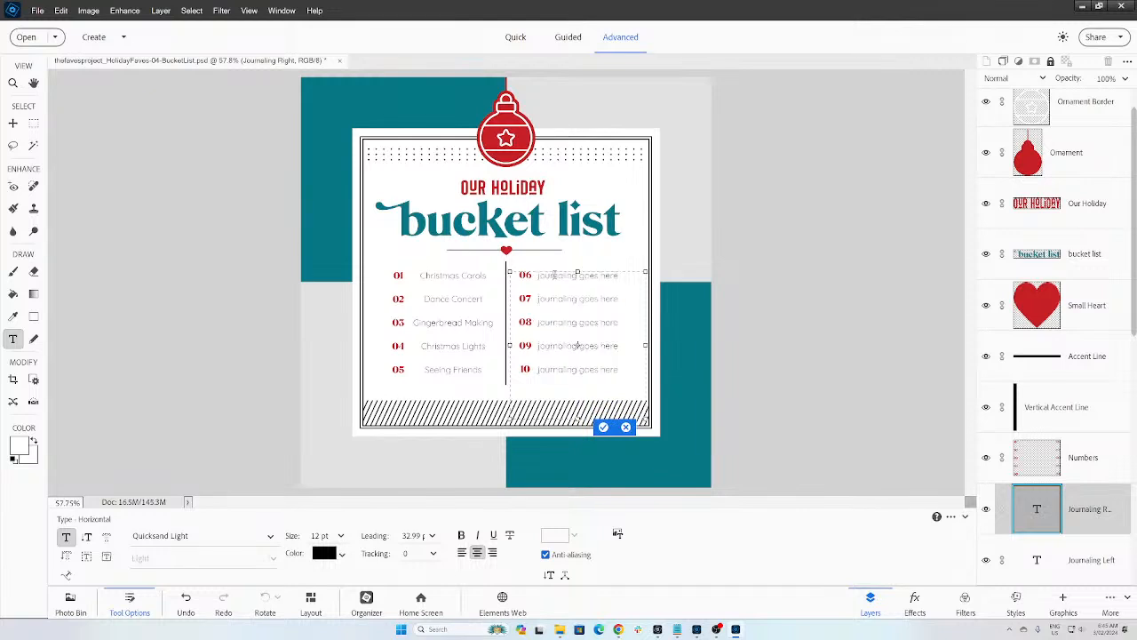
{"action": "triple_click", "coordinate": [558, 275]}
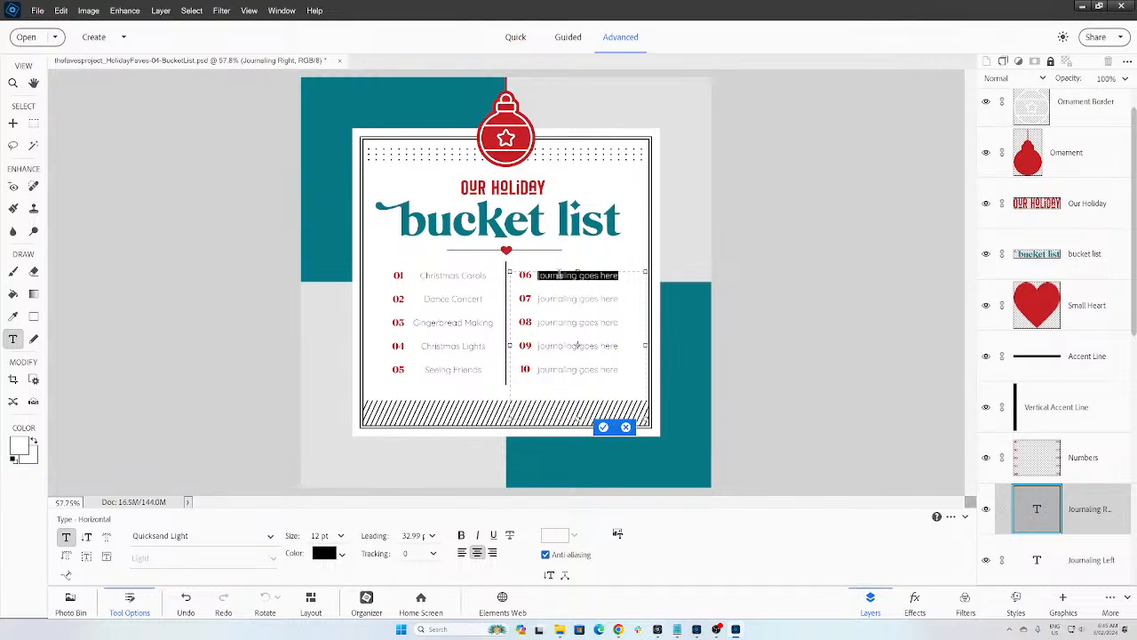
{"action": "type", "text": "Pinec's"}
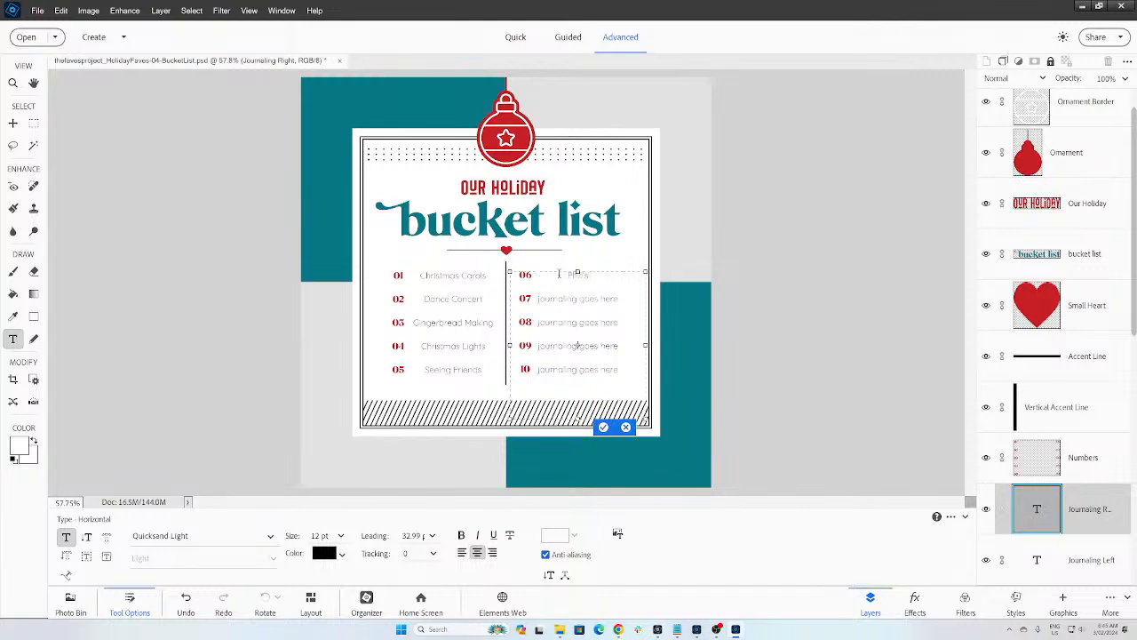
{"action": "type", "text": " Birthday"}
{"action": "key", "text": "shift+End"}
{"action": "key", "text": "Delete"}
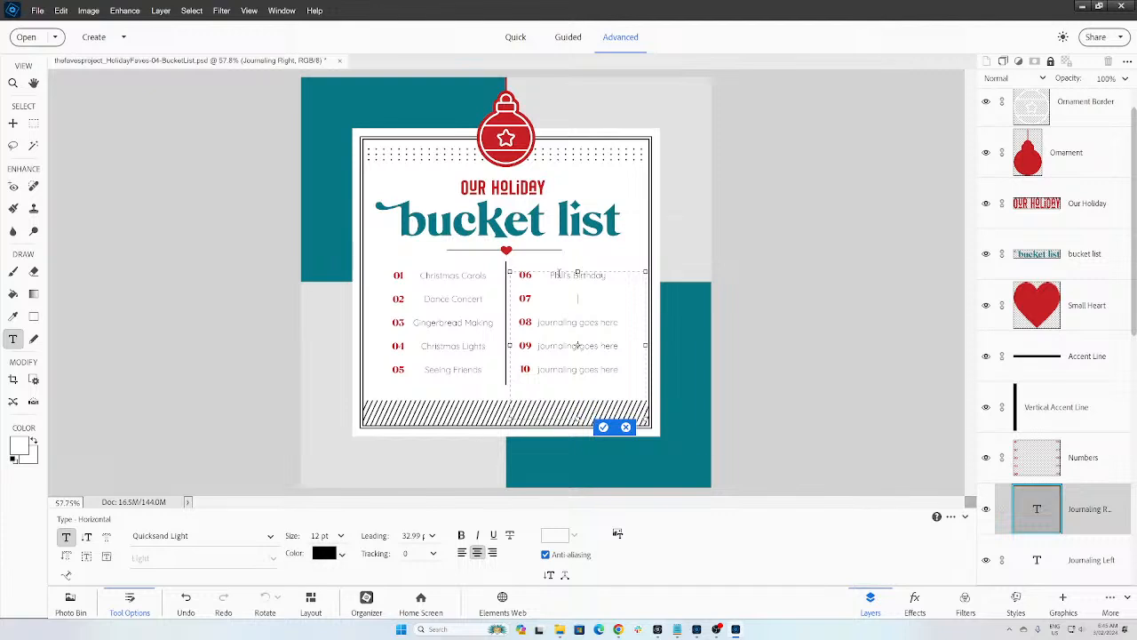
{"action": "type", "text": "Beach Visits"}
Step: Fill items 08–10 with Snorkeling, Year 6 Graduation and Family Christmas, and commit the text
{"action": "key", "text": "shift+End"}
{"action": "type", "text": "Snorkeling"}
{"action": "key", "text": "shift+End"}
{"action": "key", "text": "BackSpace"}
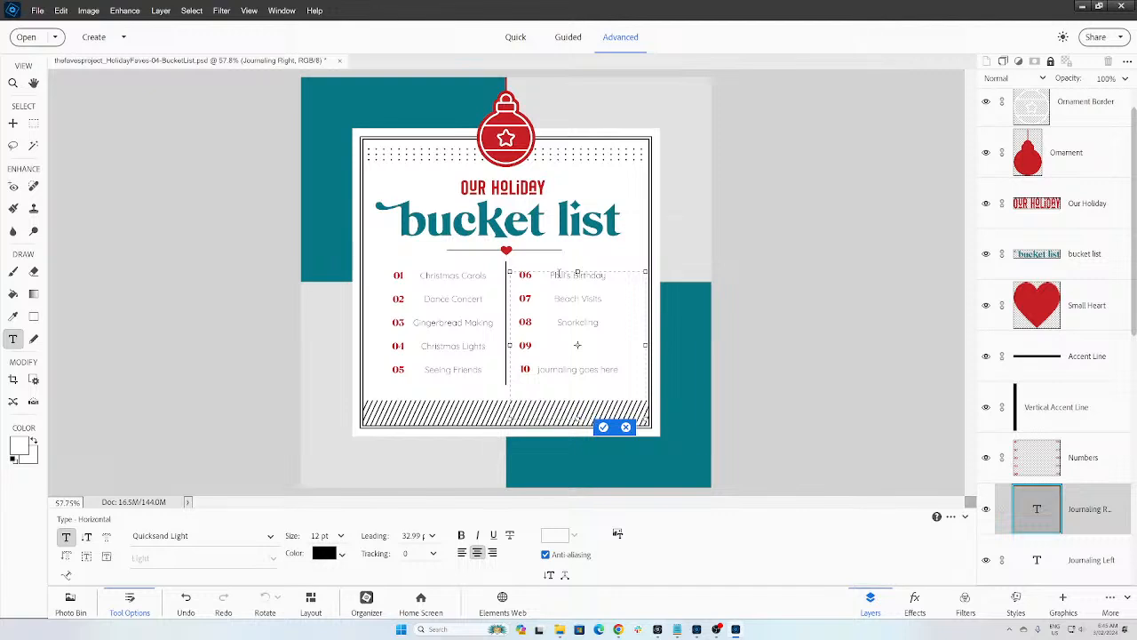
{"action": "type", "text": "Year 6"}
{"action": "type", "text": "f Produc"}
{"action": "type", "text": "tion"}
{"action": "key", "text": "shift+End"}
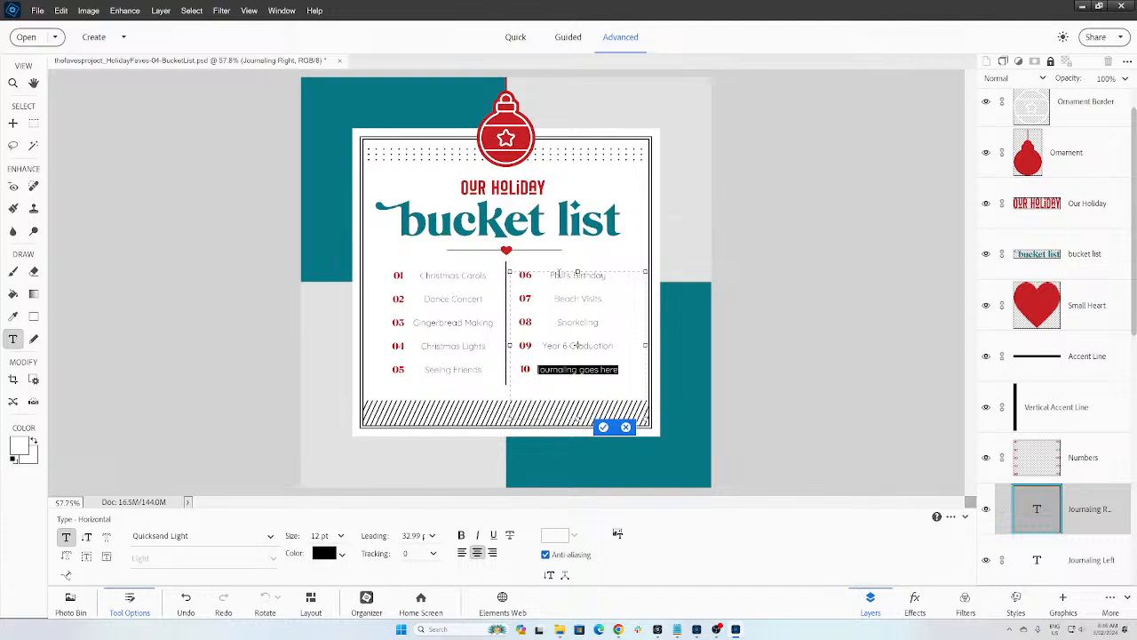
{"action": "type", "text": "V"}
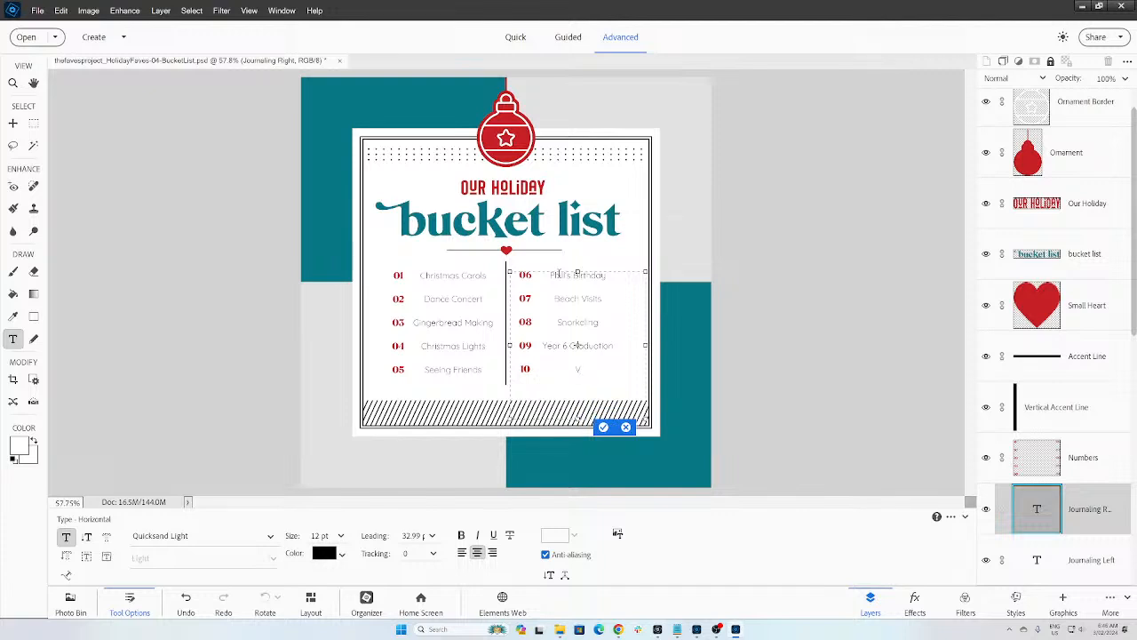
{"action": "type", "text": "hristmas"}
{"action": "key", "text": "shift+Home"}
{"action": "type", "text": "Family Christmas"}
{"action": "key", "text": "ctrl+Return"}
Step: Change item 05 from Seeing Friends to Christmas Breakfast, commit it, and deselect the layer
{"action": "double_click", "coordinate": [444, 371]}
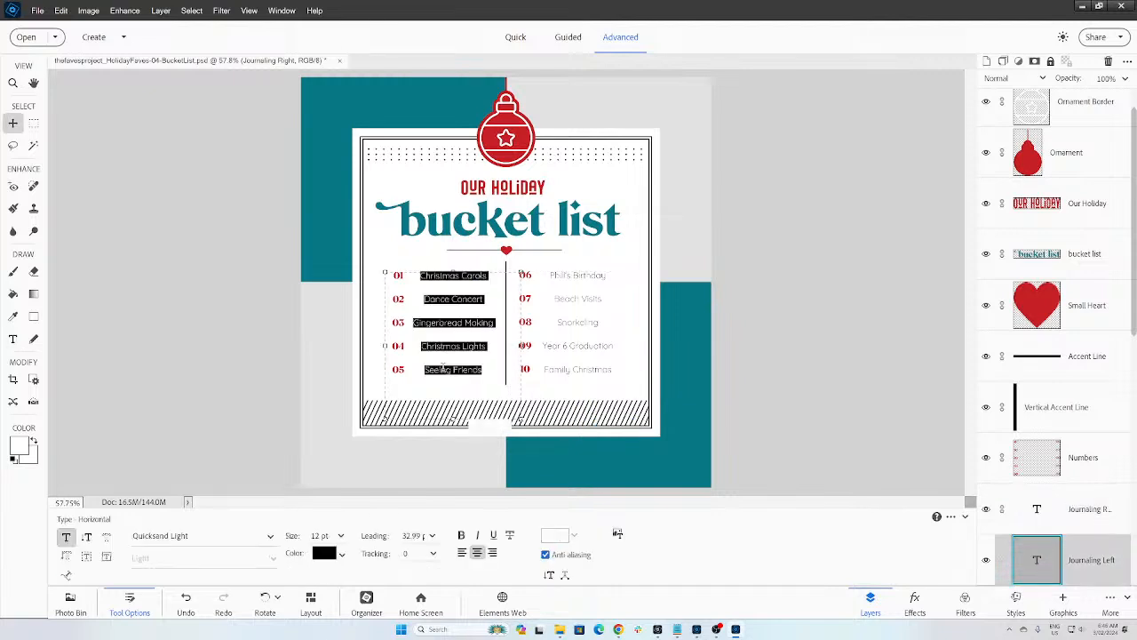
{"action": "triple_click", "coordinate": [443, 369]}
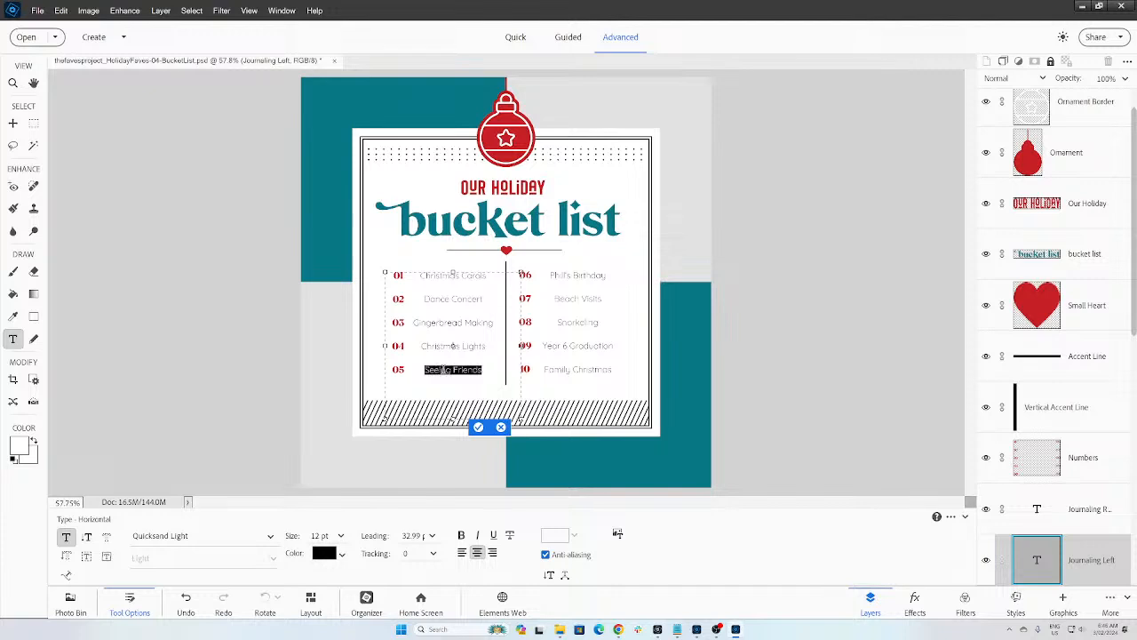
{"action": "type", "text": "Christmas Re"}
{"action": "type", "text": "akfast"}
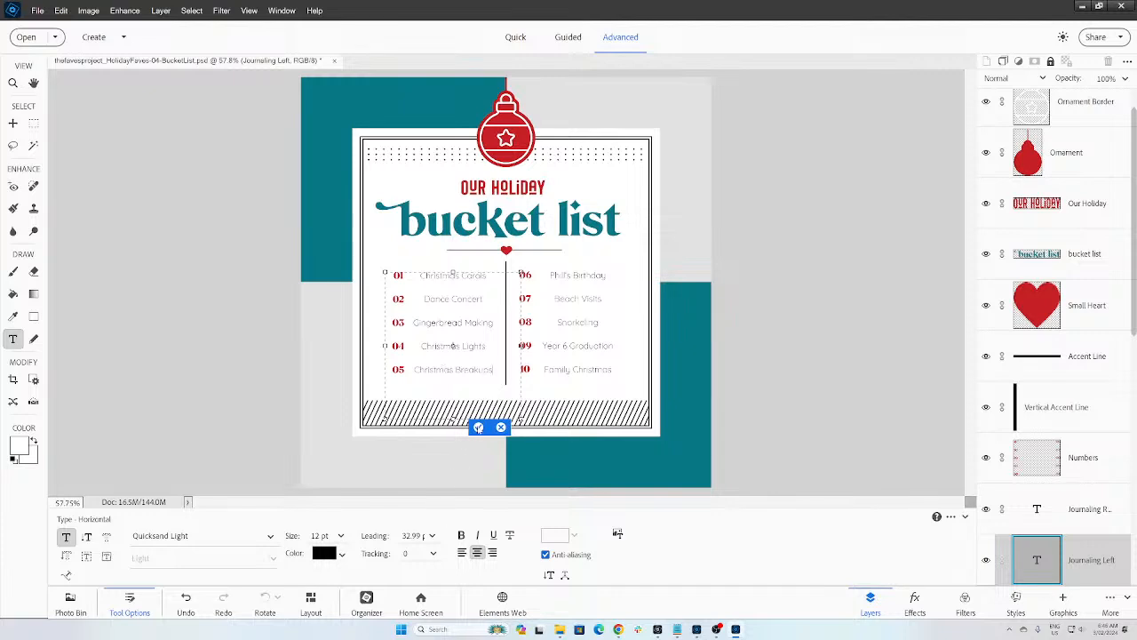
{"action": "left_click", "coordinate": [478, 426]}
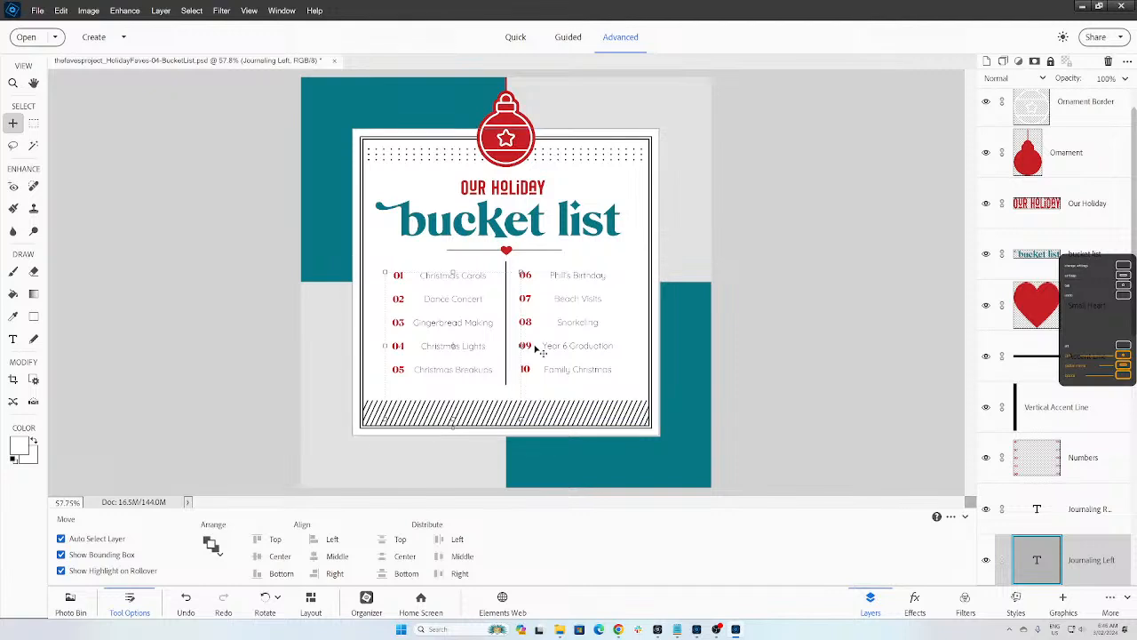
{"action": "left_click", "coordinate": [743, 425]}
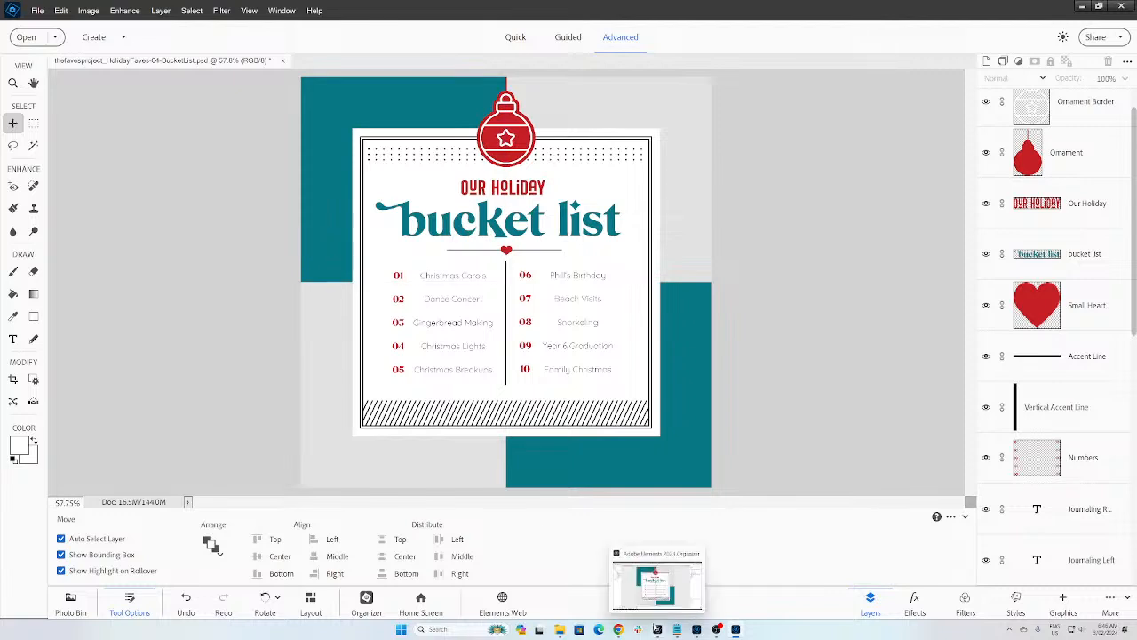
Step: Switch to the Organizer and browse the existing albums, including Christmas 2018 and Christmas 2017
{"action": "left_click", "coordinate": [658, 629]}
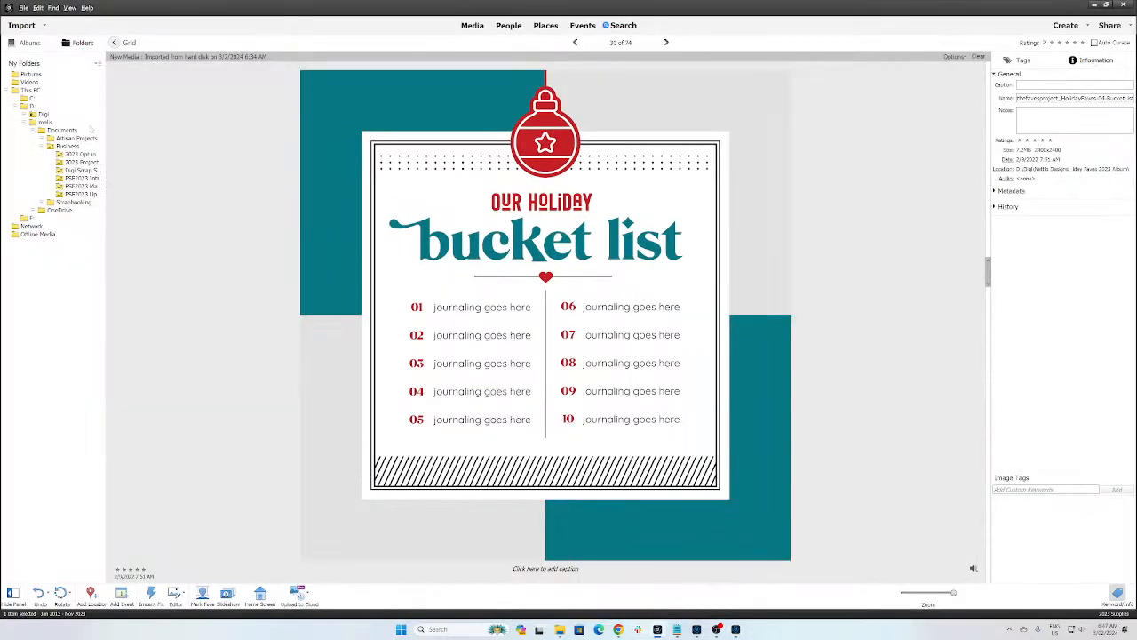
{"action": "left_click", "coordinate": [28, 42]}
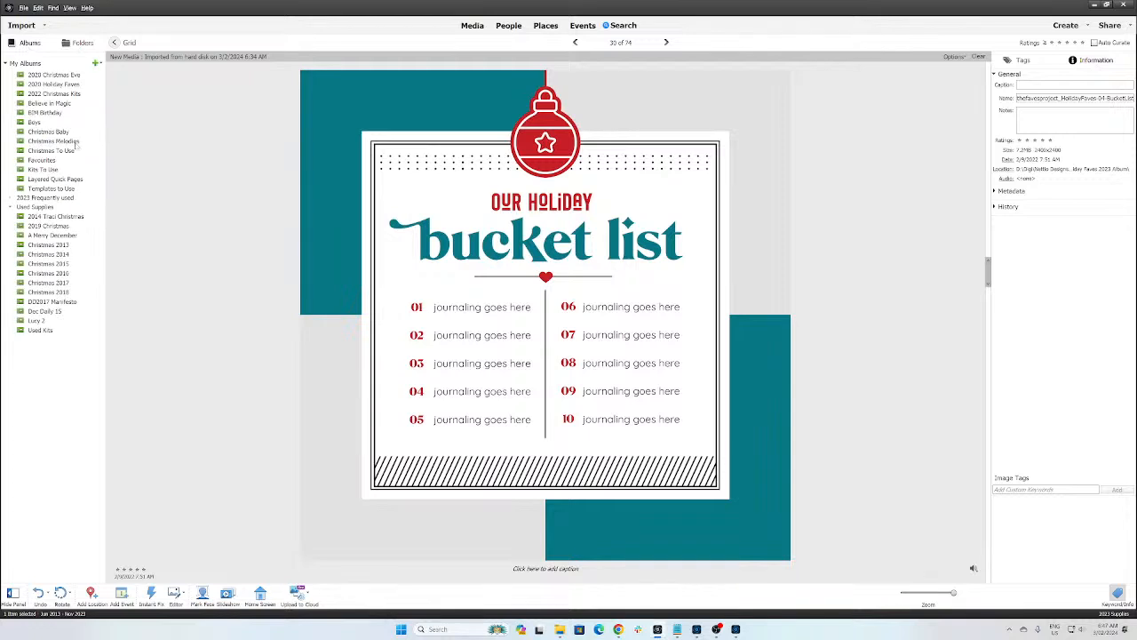
{"action": "left_click", "coordinate": [12, 200]}
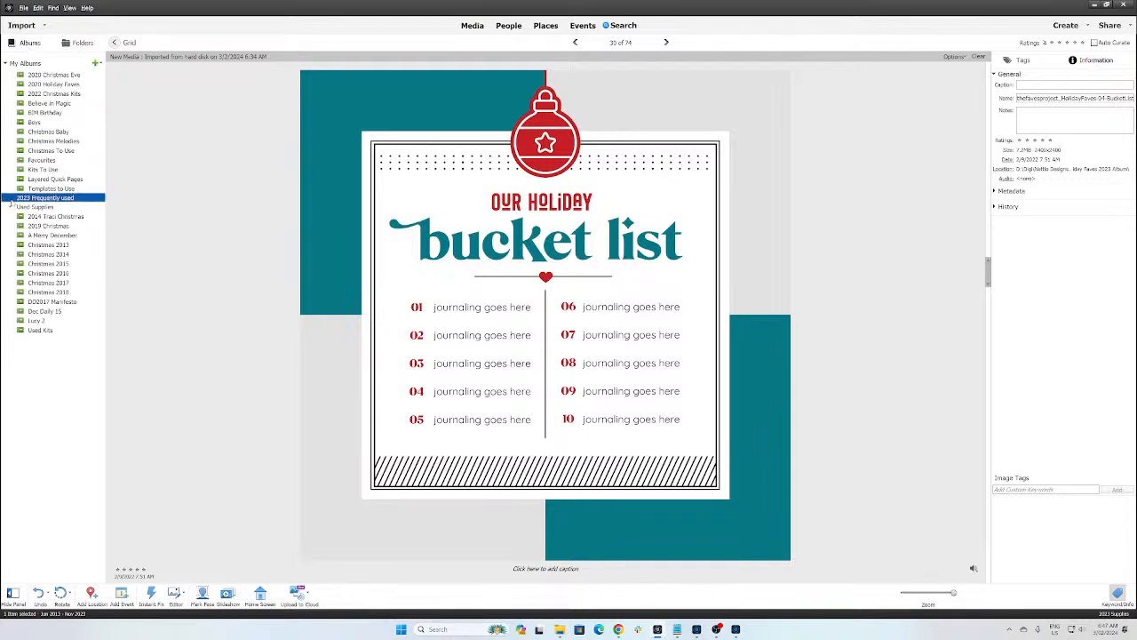
{"action": "left_click", "coordinate": [42, 292]}
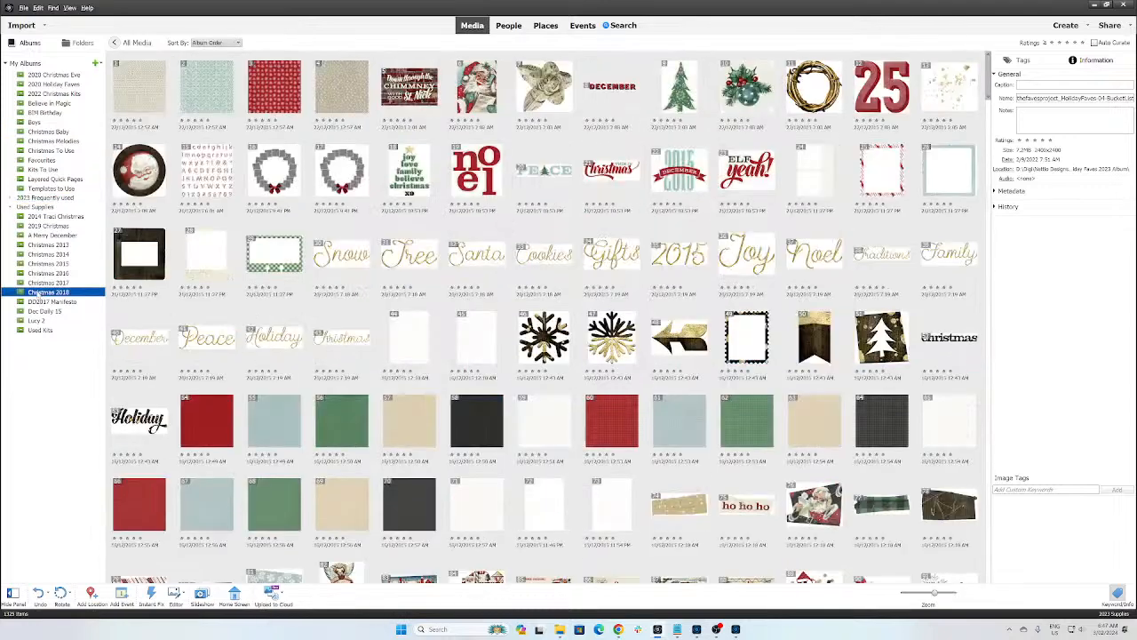
{"action": "left_click", "coordinate": [39, 283], "text": "ctrl"}
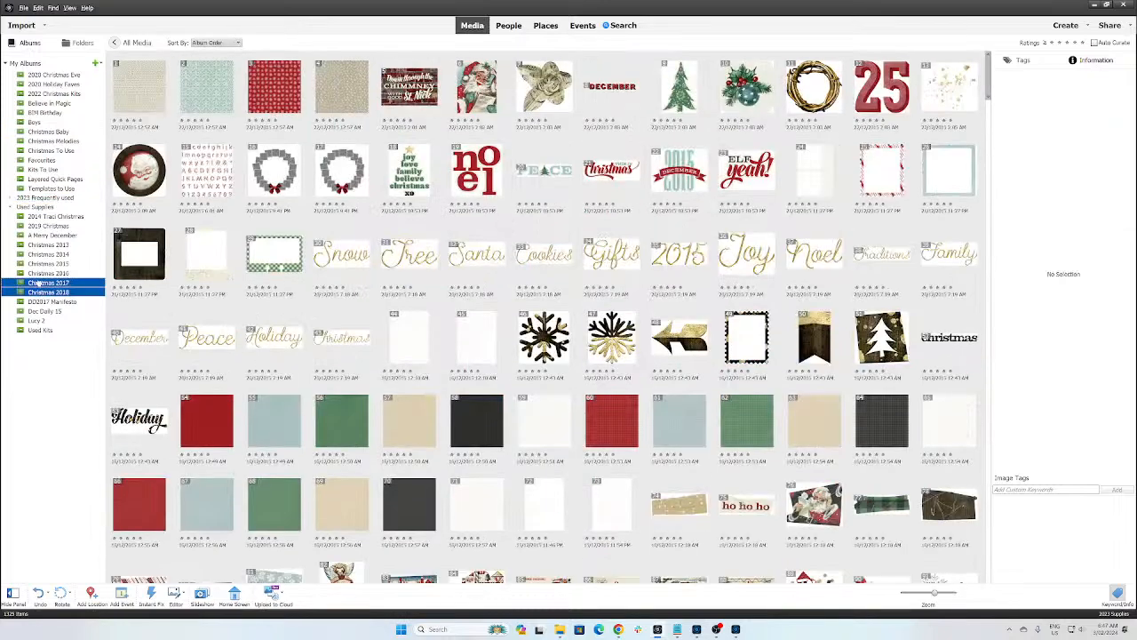
{"action": "left_click", "coordinate": [39, 282]}
Step: Create a new album named '2023 Christmas'
{"action": "left_click", "coordinate": [96, 64]}
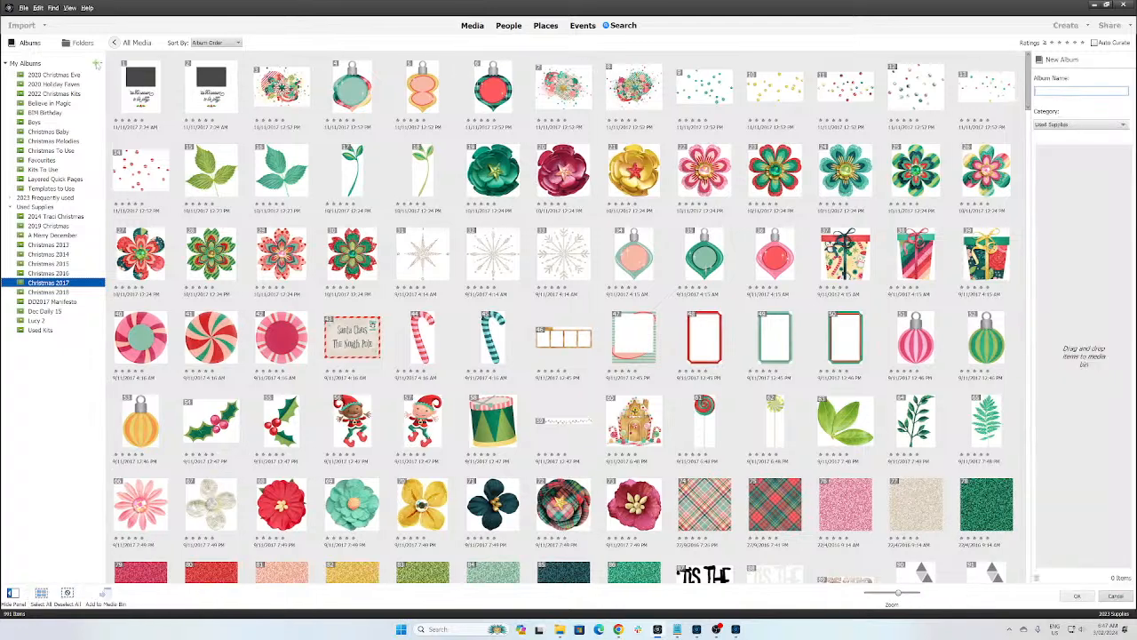
{"action": "type", "text": "Christmas"}
{"action": "key", "text": "Home"}
{"action": "type", "text": "2023"}
{"action": "left_click", "coordinate": [1077, 595]}
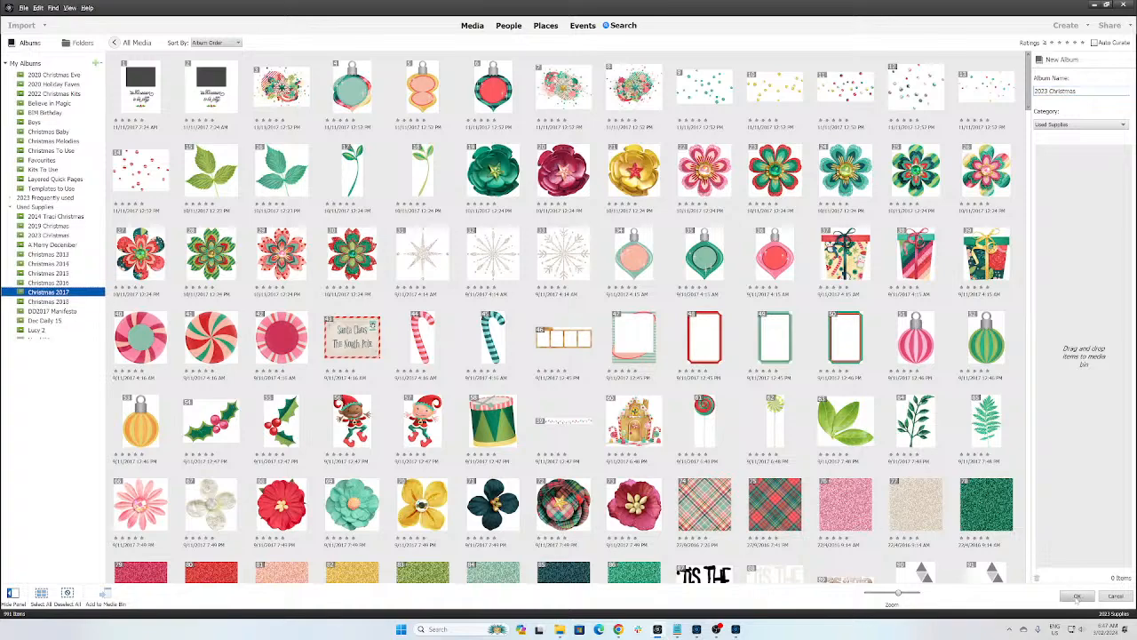
Step: Search by filename for 'nettio', then leave the results to return to All Media
{"action": "key", "text": "ctrl+shift+k"}
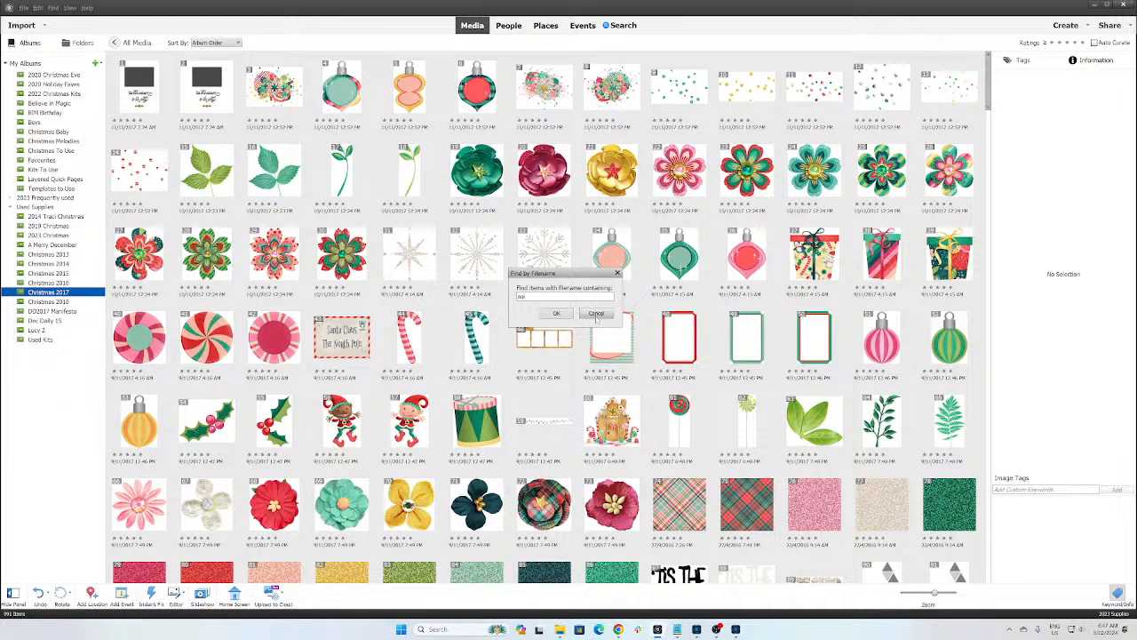
{"action": "key", "text": "Return"}
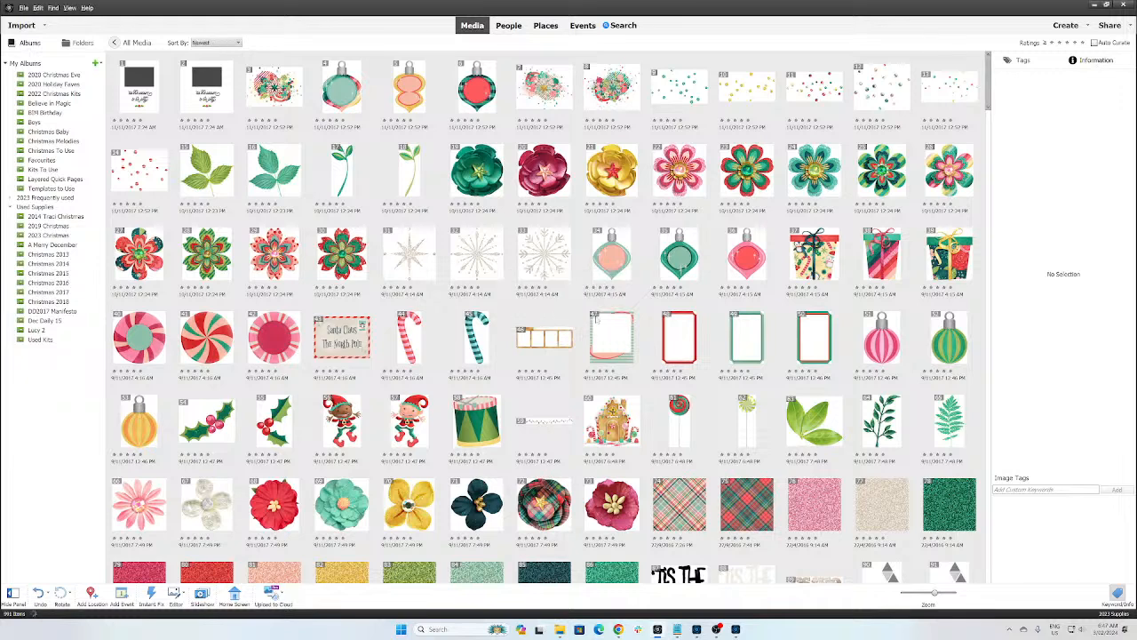
{"action": "key", "text": "ctrl+shift+k"}
{"action": "type", "text": "nettio"}
{"action": "key", "text": "Return"}
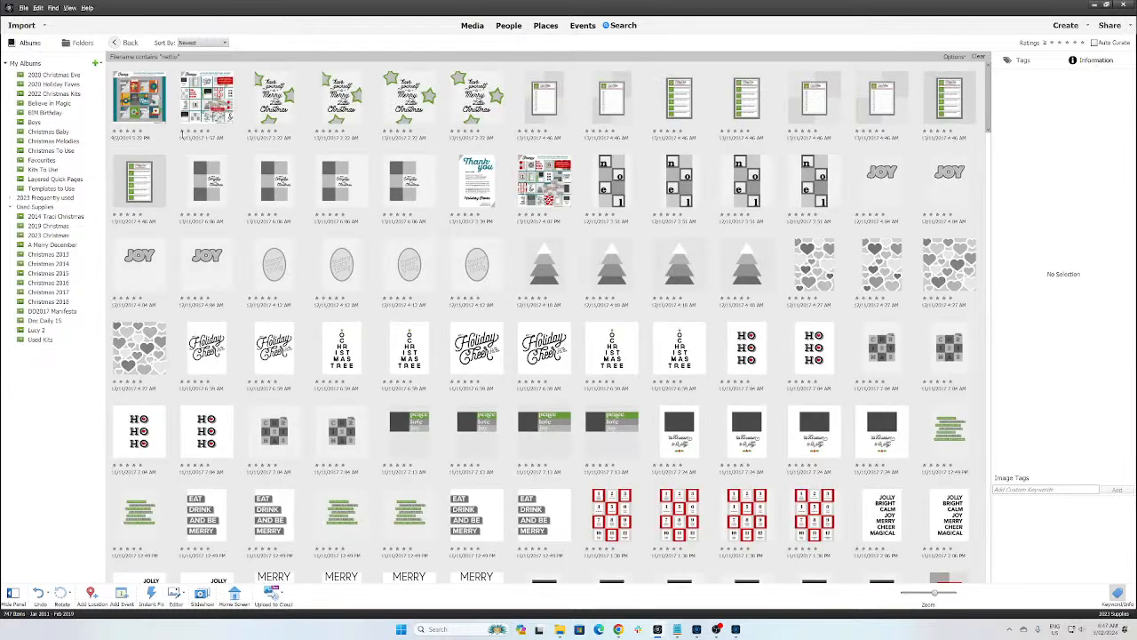
{"action": "left_click_drag", "start_coordinate": [991, 105], "coordinate": [962, 613]}
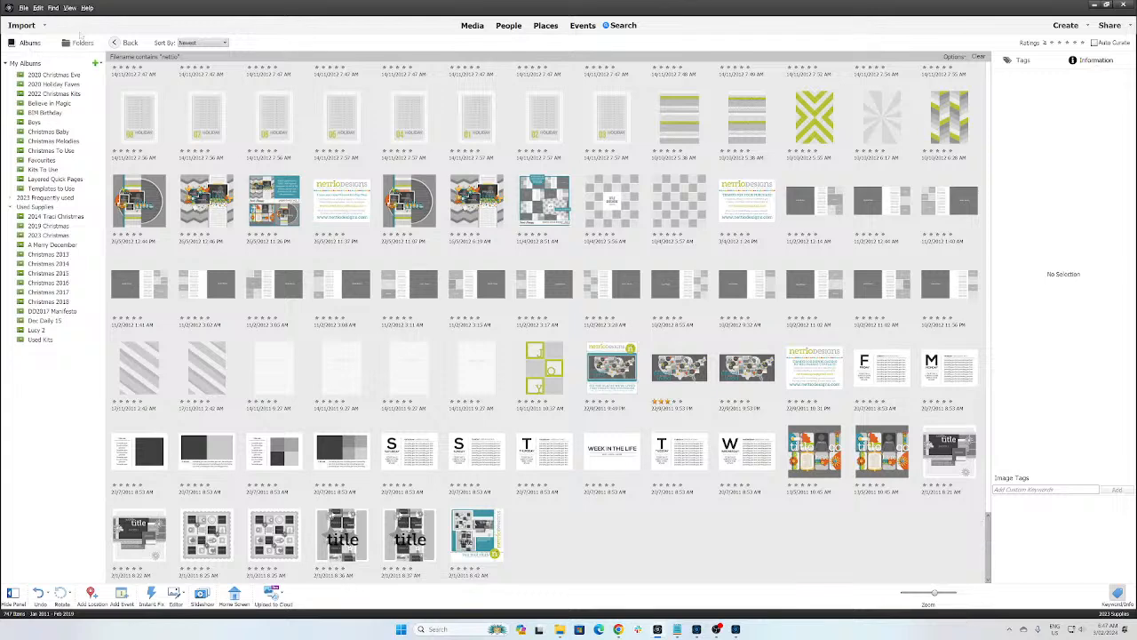
{"action": "left_click", "coordinate": [115, 42]}
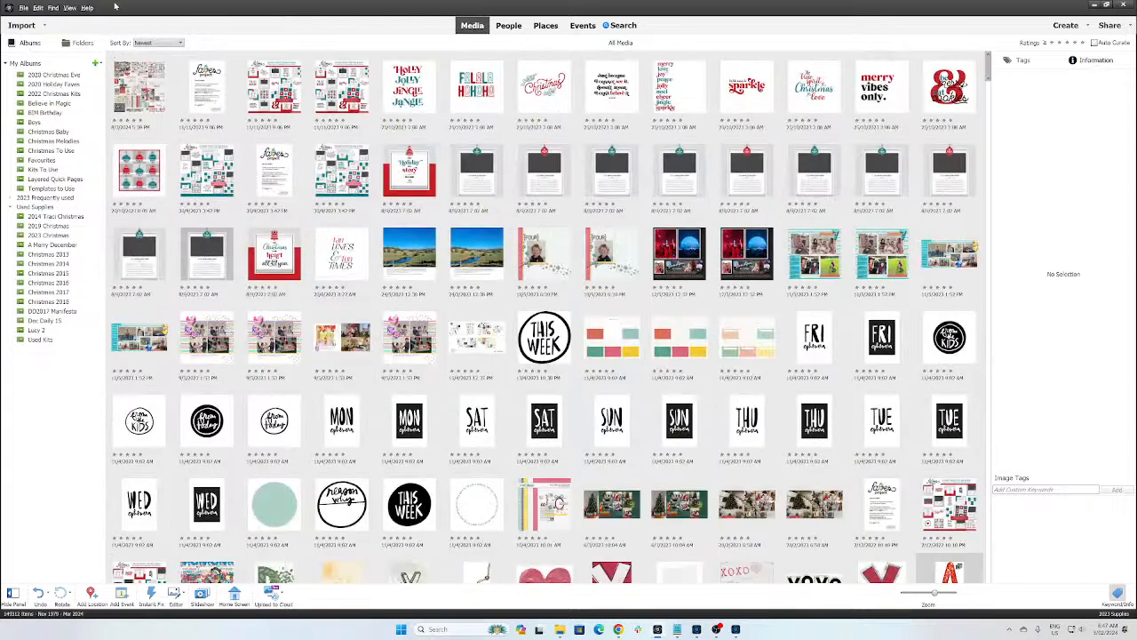
Step: Sort All Media by Import Batch and scroll to the top of the grid
{"action": "left_click", "coordinate": [69, 8]}
{"action": "mouse_move", "coordinate": [55, 9]}
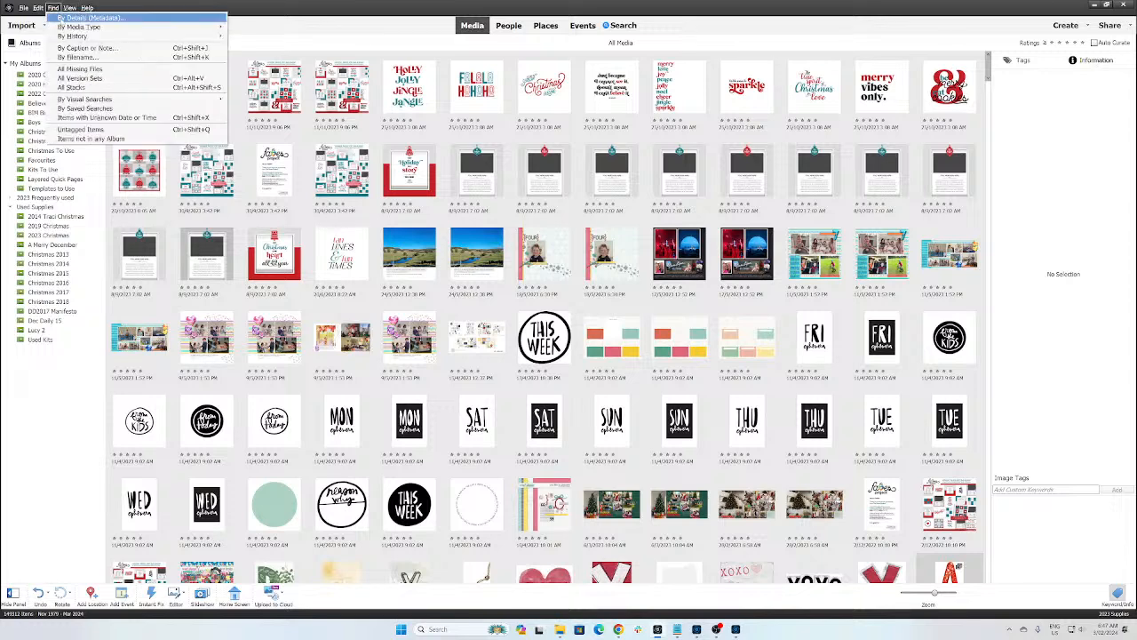
{"action": "left_click", "coordinate": [54, 8]}
{"action": "left_click", "coordinate": [69, 8]}
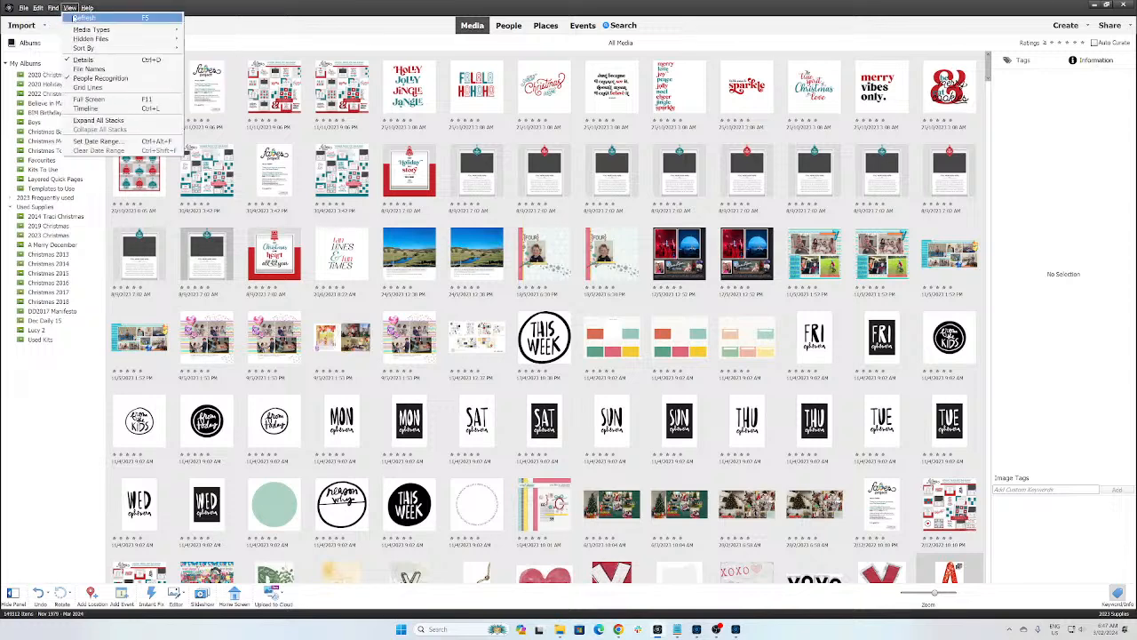
{"action": "mouse_move", "coordinate": [148, 49]}
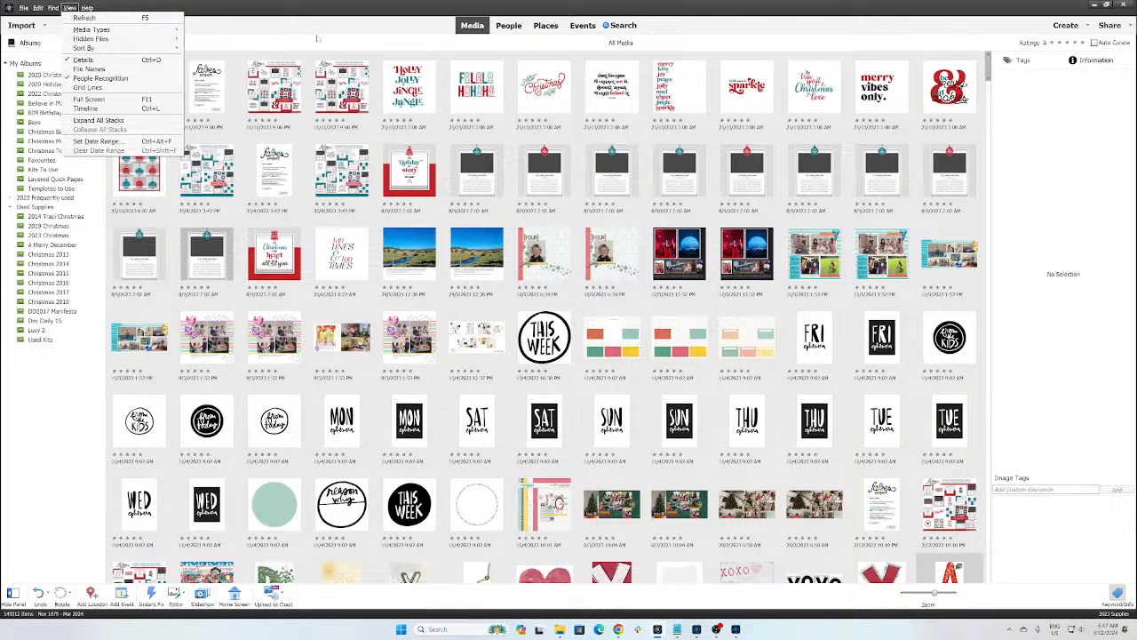
{"action": "left_click", "coordinate": [317, 36]}
{"action": "left_click", "coordinate": [158, 43]}
{"action": "left_click", "coordinate": [152, 73]}
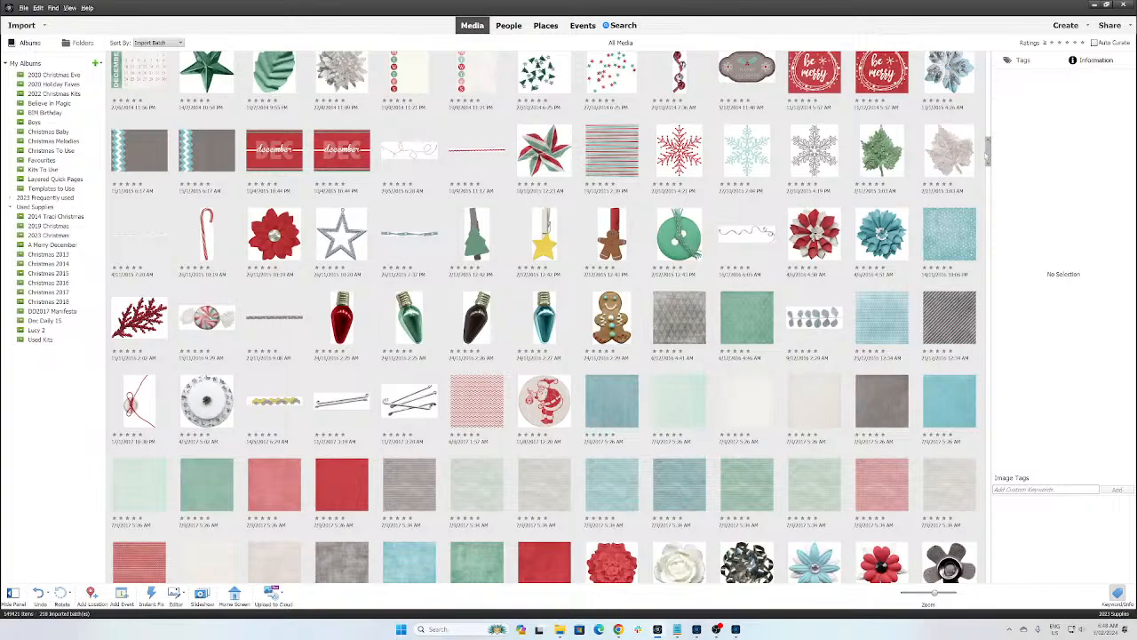
{"action": "left_click_drag", "start_coordinate": [987, 157], "coordinate": [988, 55]}
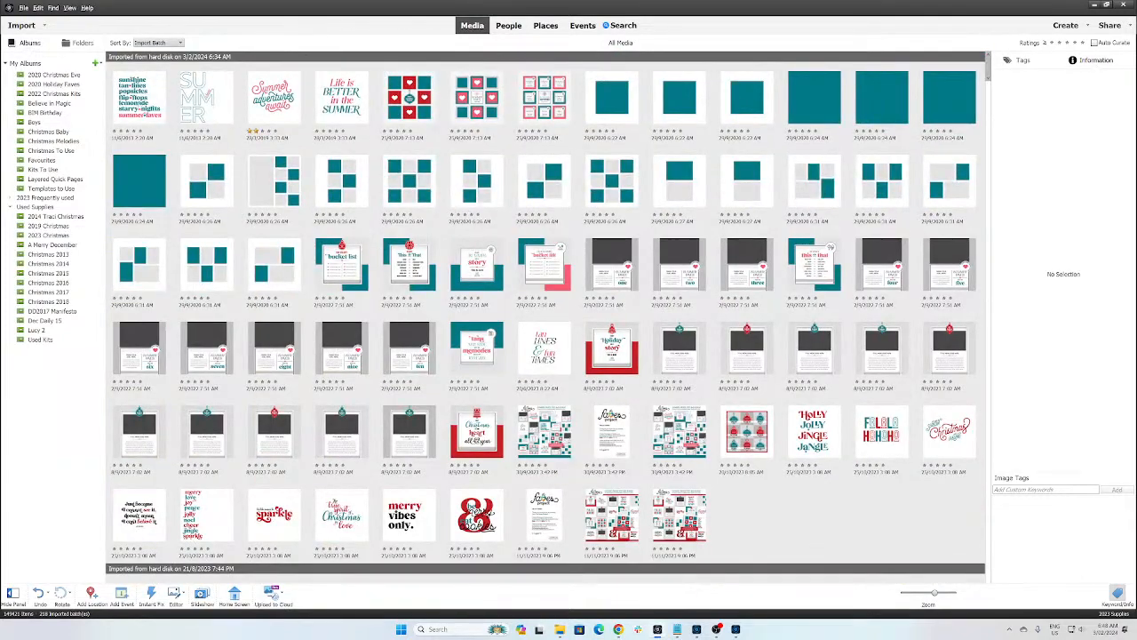
Step: Select all 74 items of the latest batch and add them to the 2023 Christmas album
{"action": "left_click", "coordinate": [138, 105]}
{"action": "left_click", "coordinate": [684, 511], "text": "shift"}
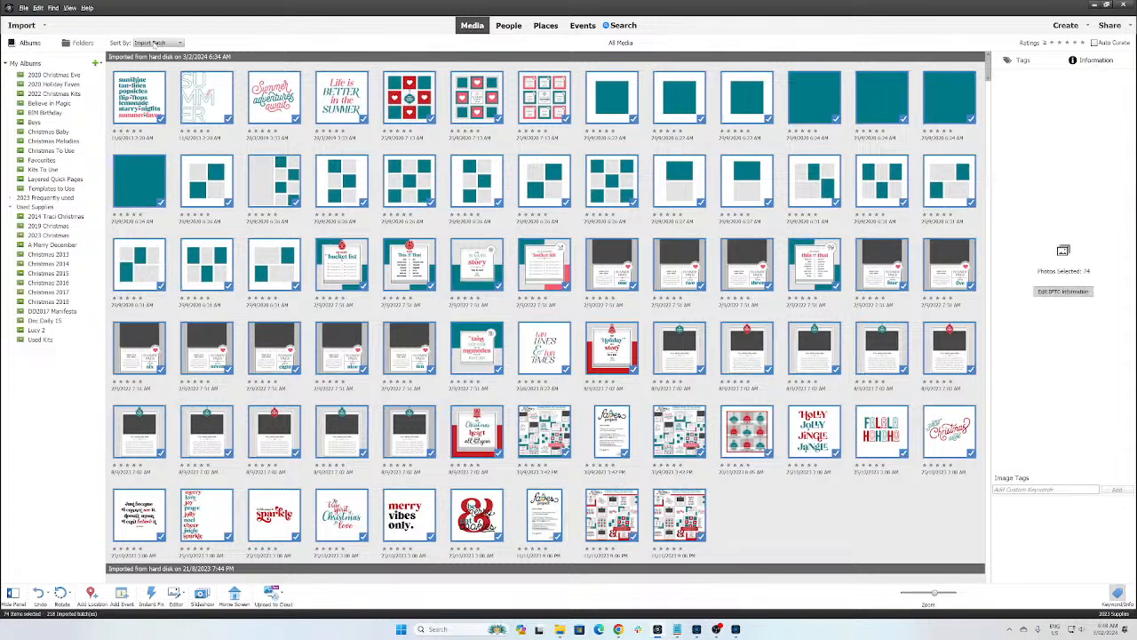
{"action": "left_click_drag", "start_coordinate": [142, 94], "coordinate": [64, 237]}
{"action": "left_click", "coordinate": [25, 238]}
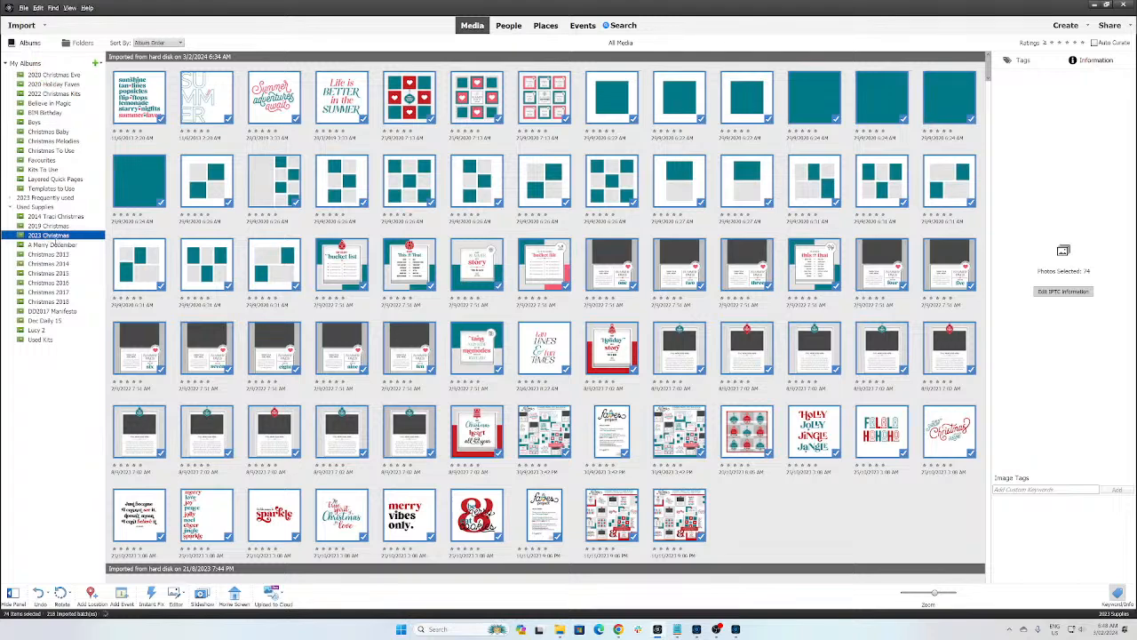
{"action": "left_click", "coordinate": [57, 237]}
Step: Set the 2023 Christmas album's category to None (Top Level), then return to All Media
{"action": "right_click", "coordinate": [86, 237]}
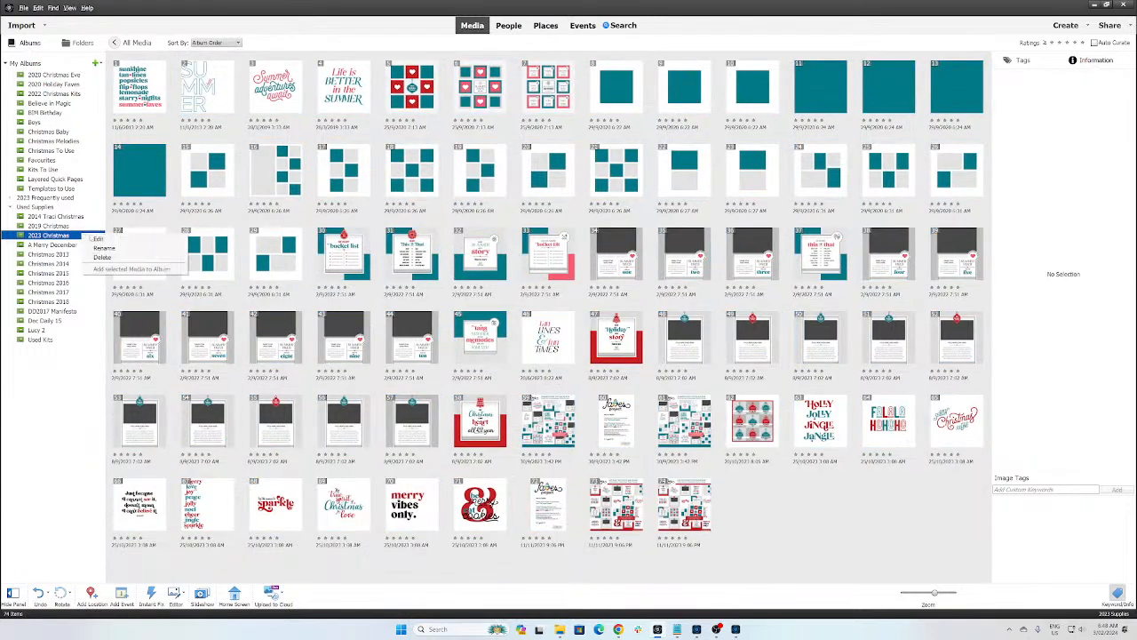
{"action": "left_click", "coordinate": [98, 240]}
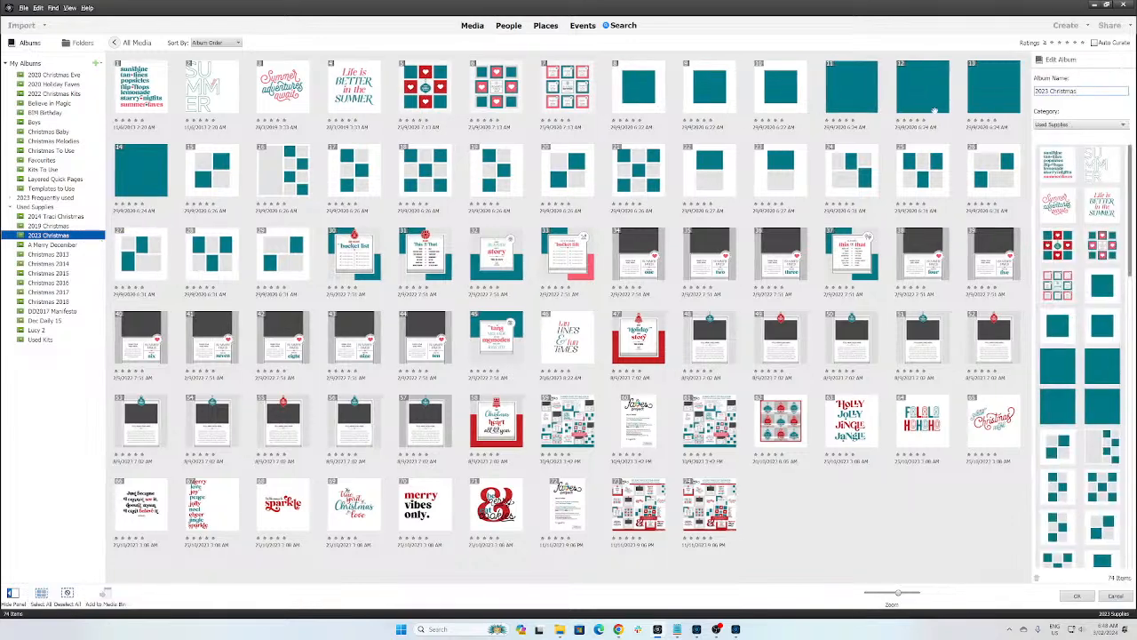
{"action": "left_click", "coordinate": [1062, 126]}
{"action": "left_click", "coordinate": [1065, 137]}
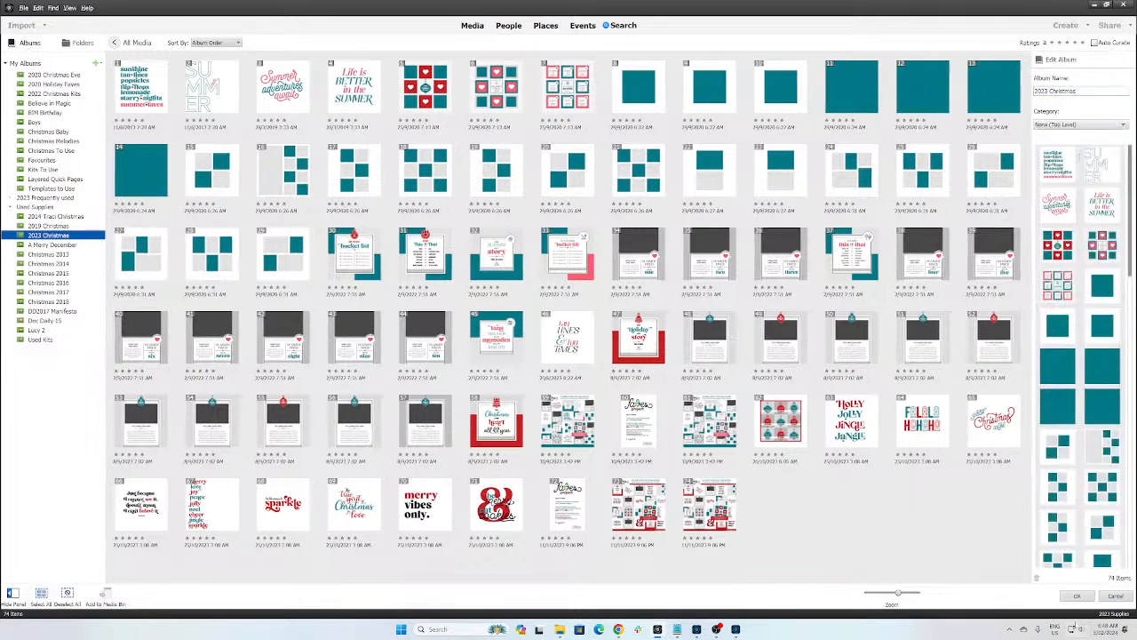
{"action": "left_click", "coordinate": [1076, 596]}
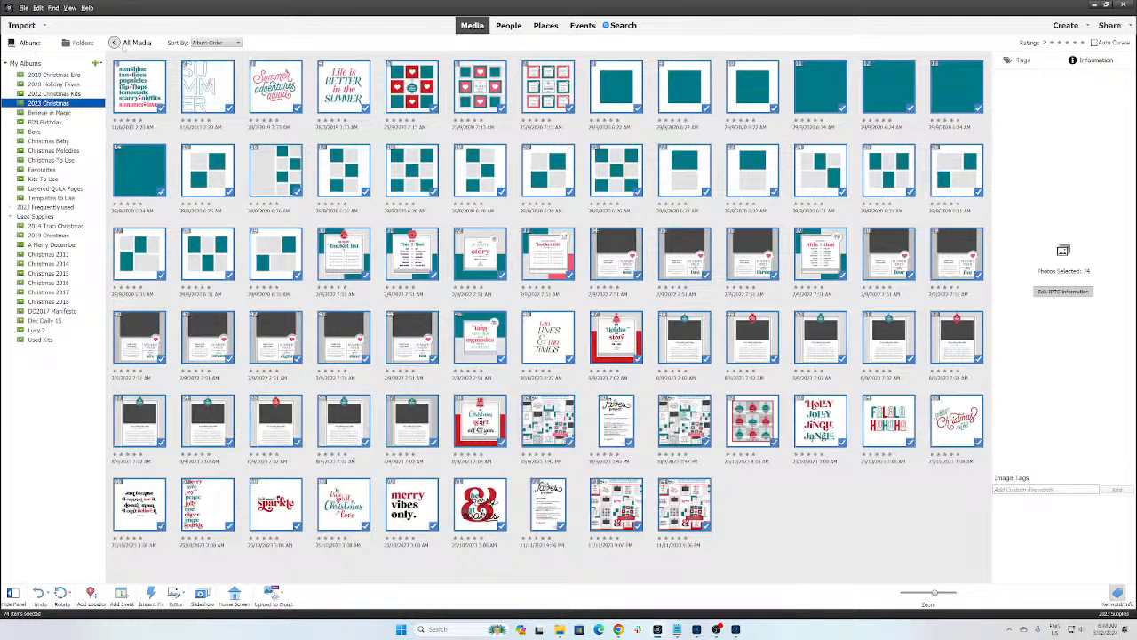
{"action": "left_click", "coordinate": [113, 42]}
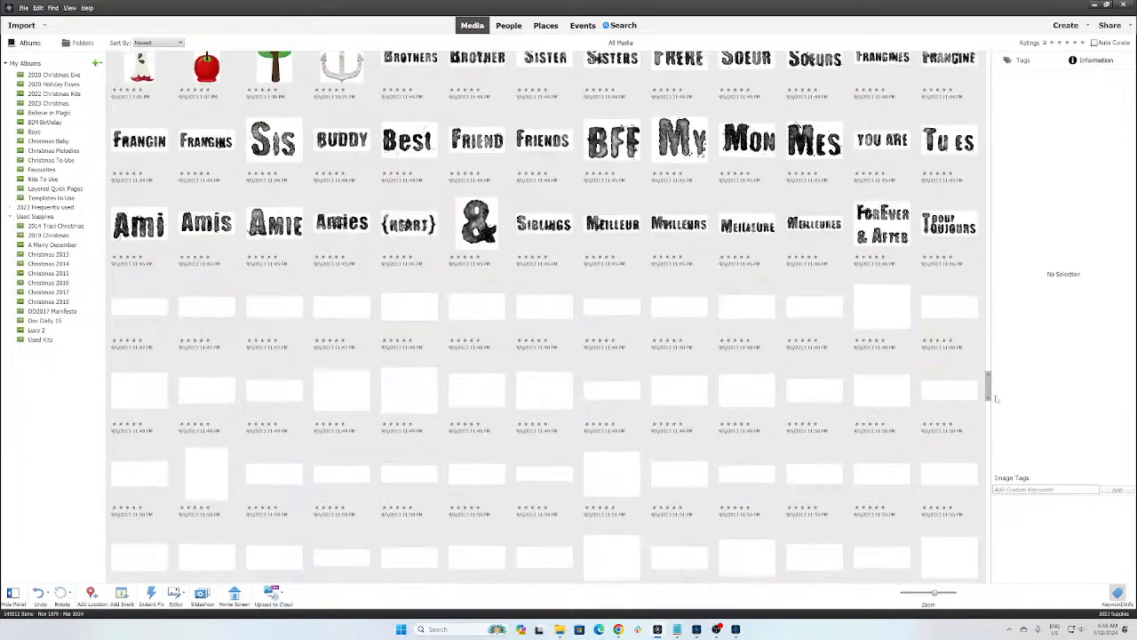
Step: Review the file details of the patterned paper pack and kit previews, then bring up Find by Filename
{"action": "left_click_drag", "start_coordinate": [988, 388], "coordinate": [1008, 71]}
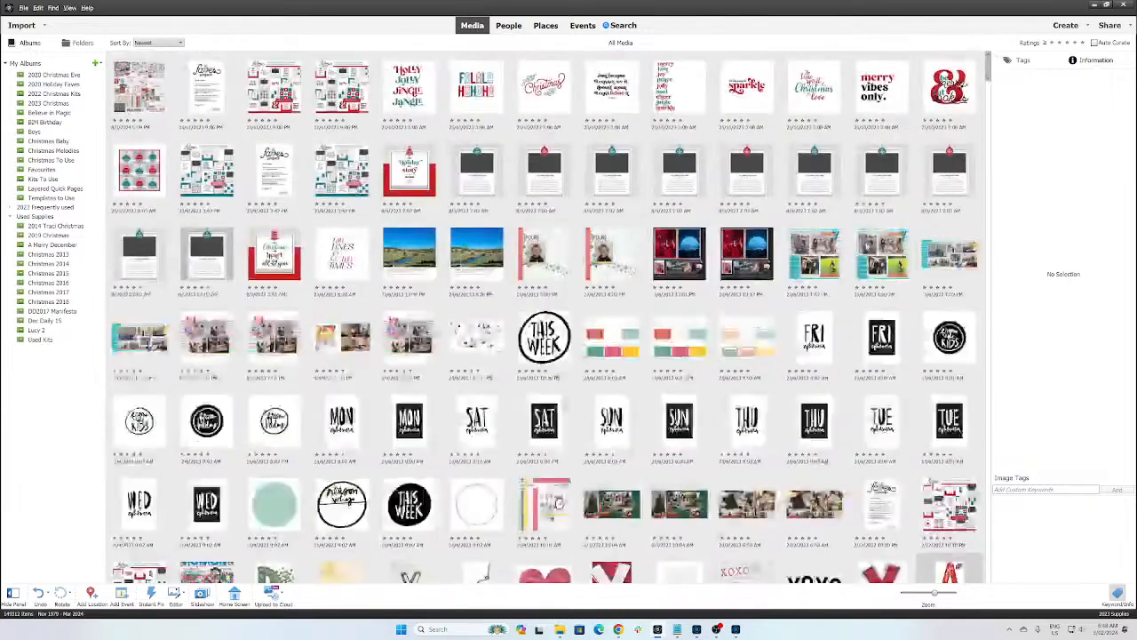
{"action": "left_click", "coordinate": [747, 419]}
{"action": "scroll", "coordinate": [746, 420], "scroll_direction": "down", "scroll_amount": 15}
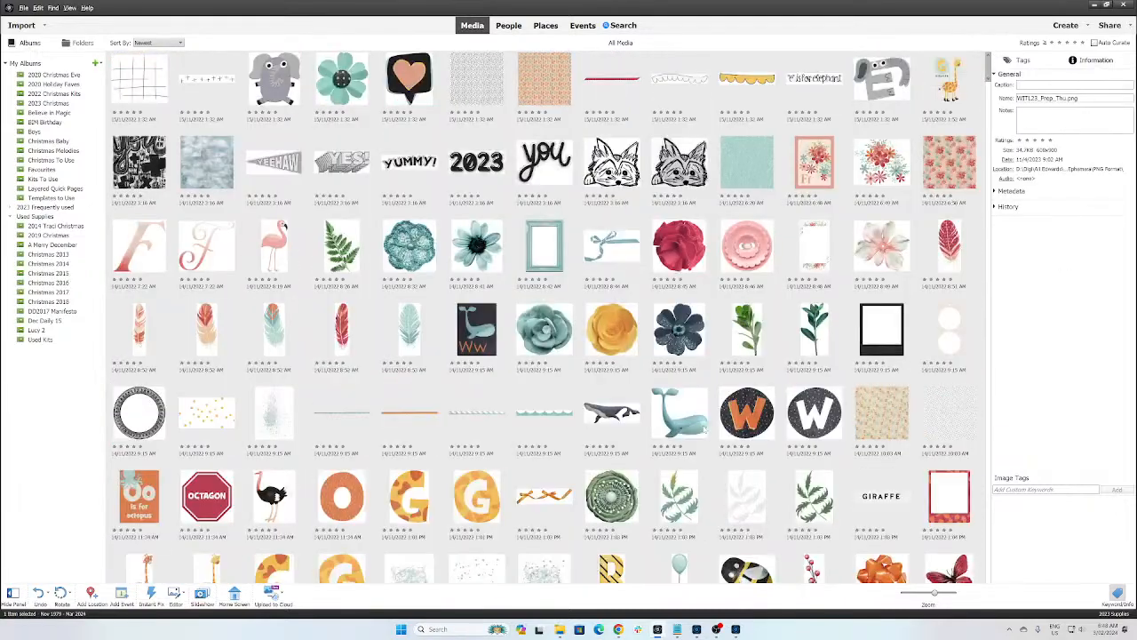
{"action": "scroll", "coordinate": [703, 430], "scroll_direction": "down", "scroll_amount": 15}
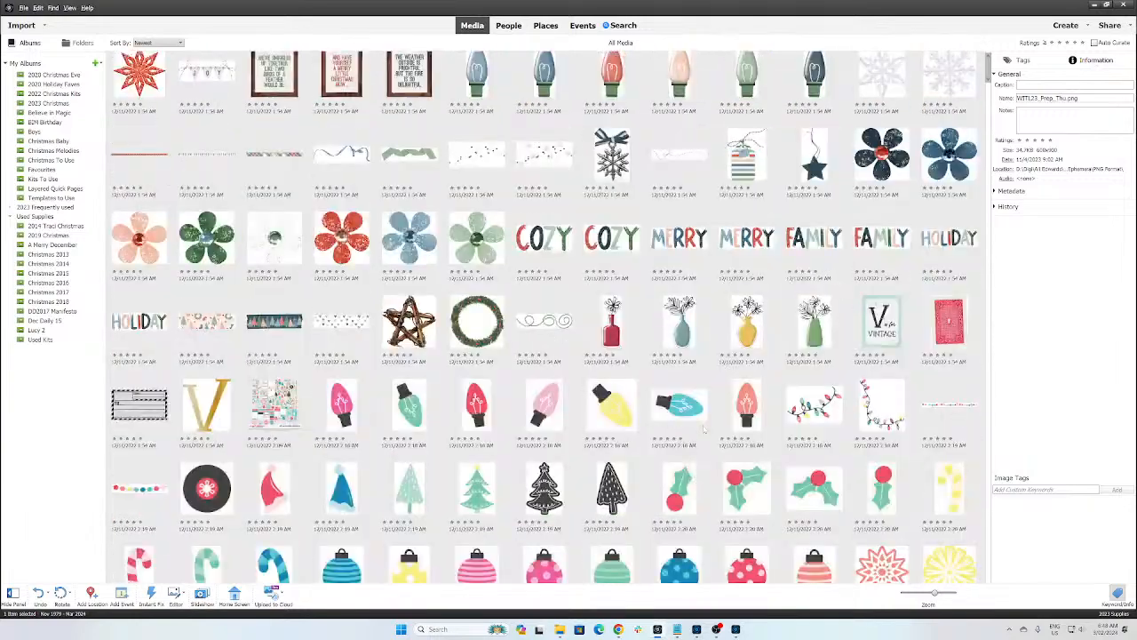
{"action": "scroll", "coordinate": [704, 429], "scroll_direction": "down", "scroll_amount": 15}
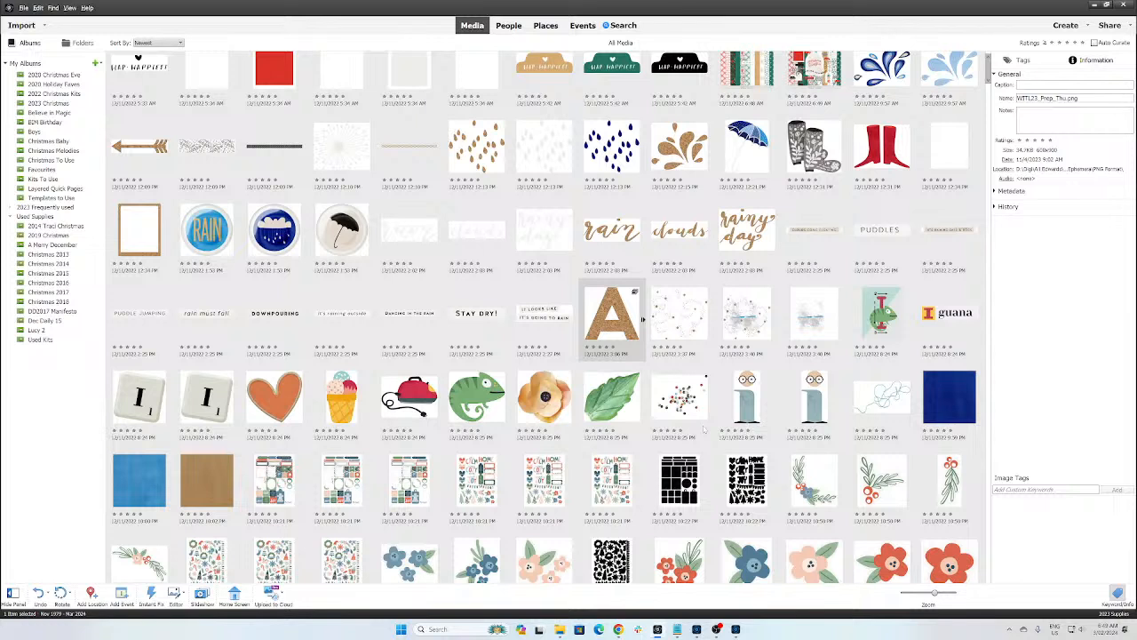
{"action": "left_click", "coordinate": [751, 72]}
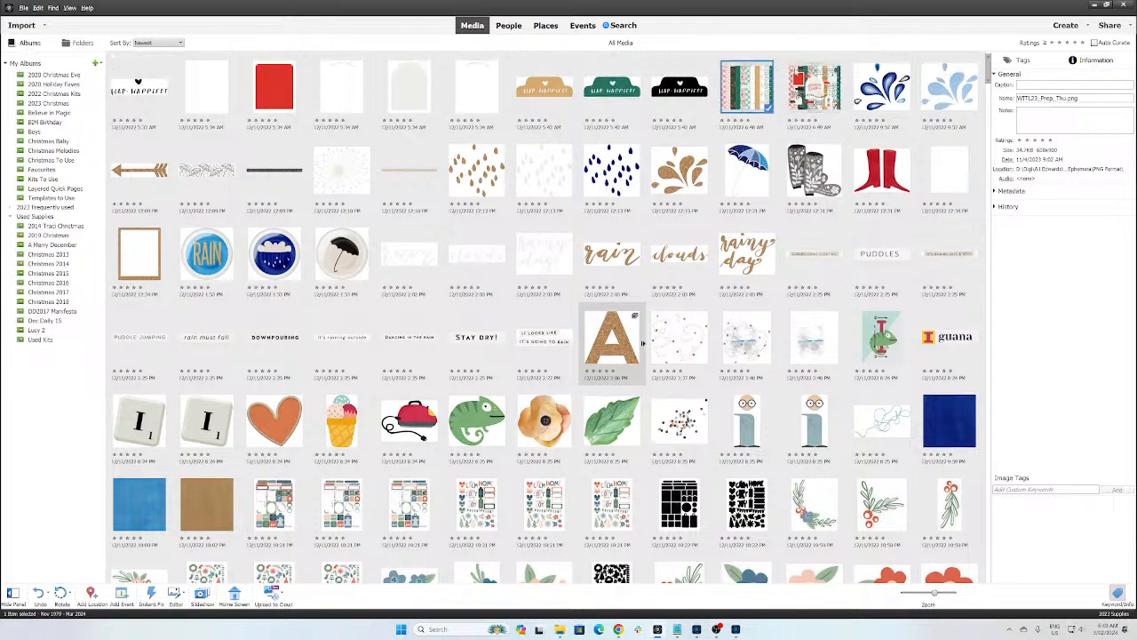
{"action": "left_click", "coordinate": [814, 92]}
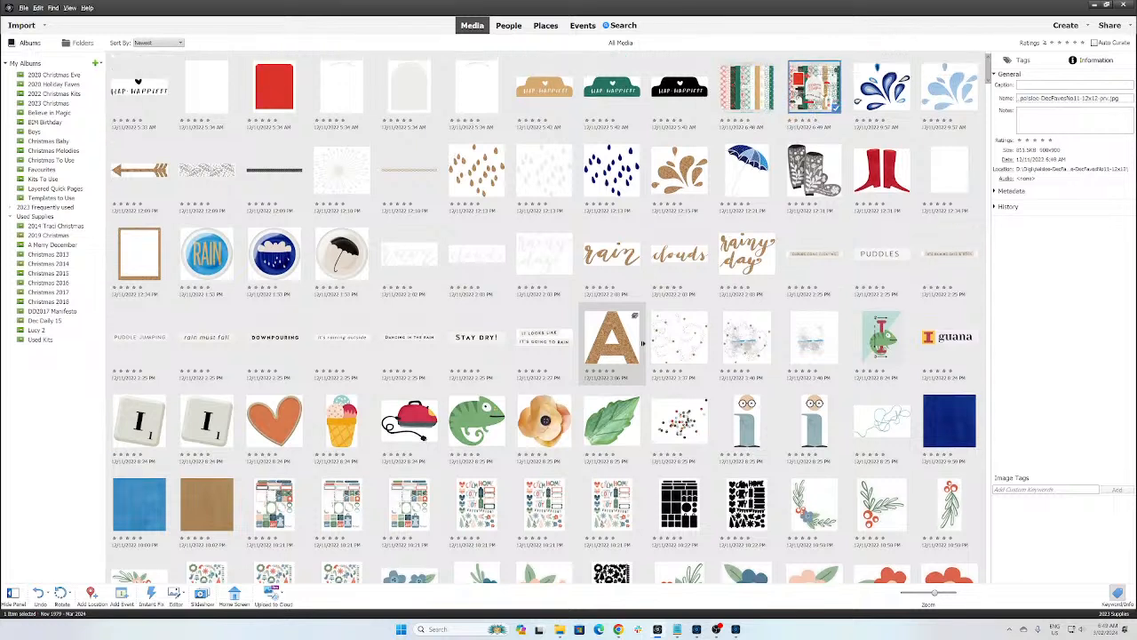
{"action": "key", "text": "ctrl+shift+k"}
Step: Search filenames for 'paislee' and check the 'Having the merriest of times' item's details
{"action": "type", "text": "pal"}
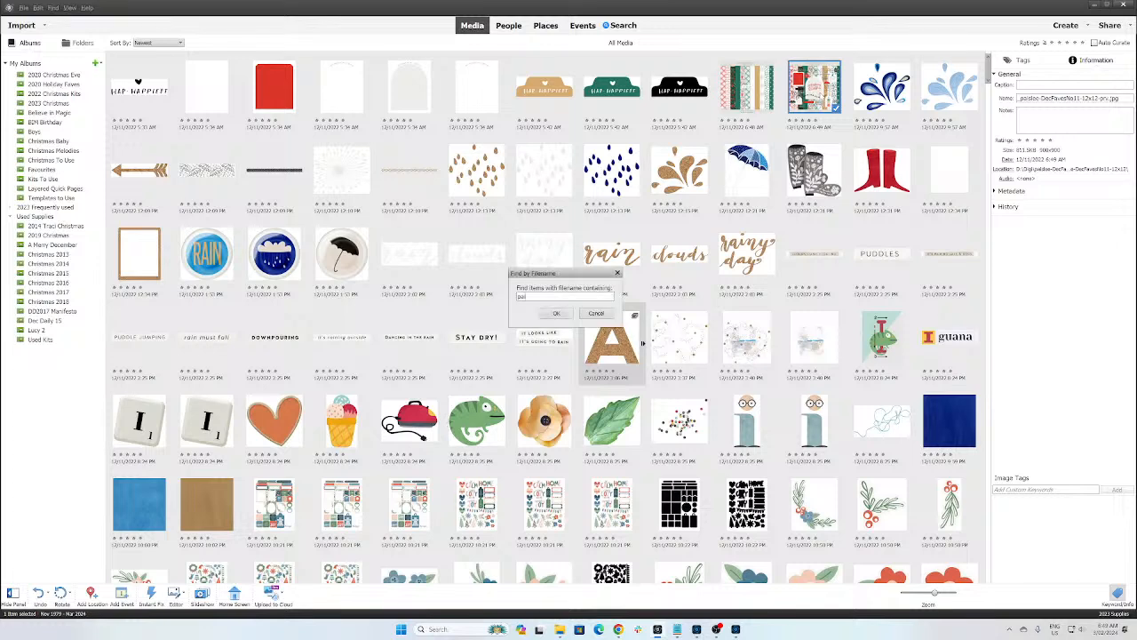
{"action": "type", "text": "slee"}
{"action": "key", "text": "Return"}
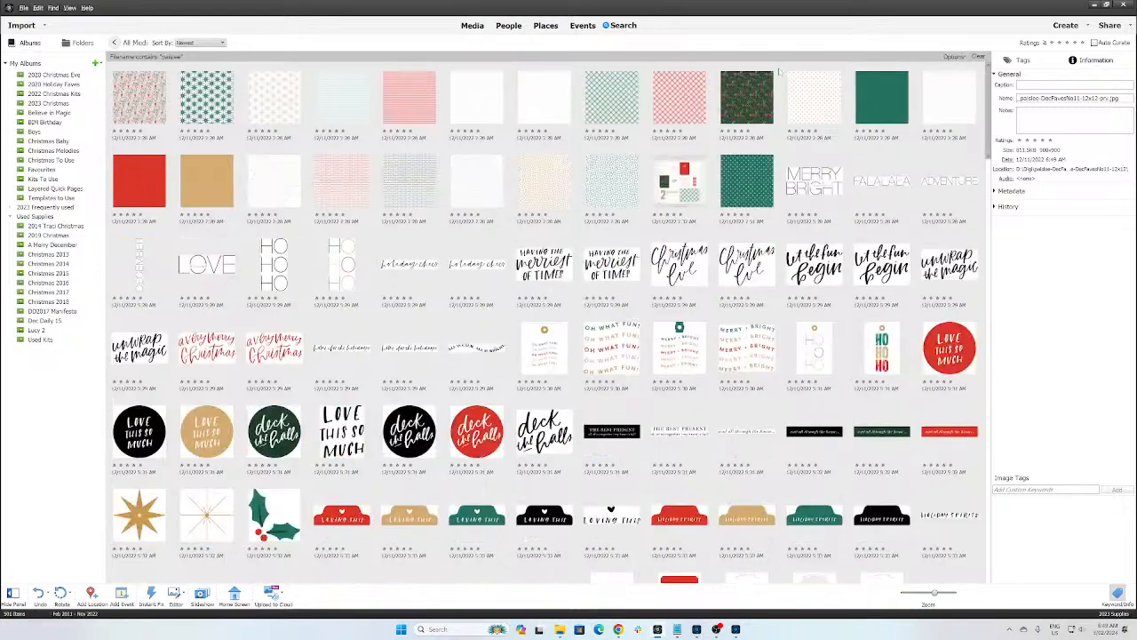
{"action": "left_click", "coordinate": [603, 270]}
Step: Scroll through the paislee results, then return to unfiltered All Media
{"action": "scroll", "coordinate": [568, 331], "scroll_direction": "down", "scroll_amount": 10}
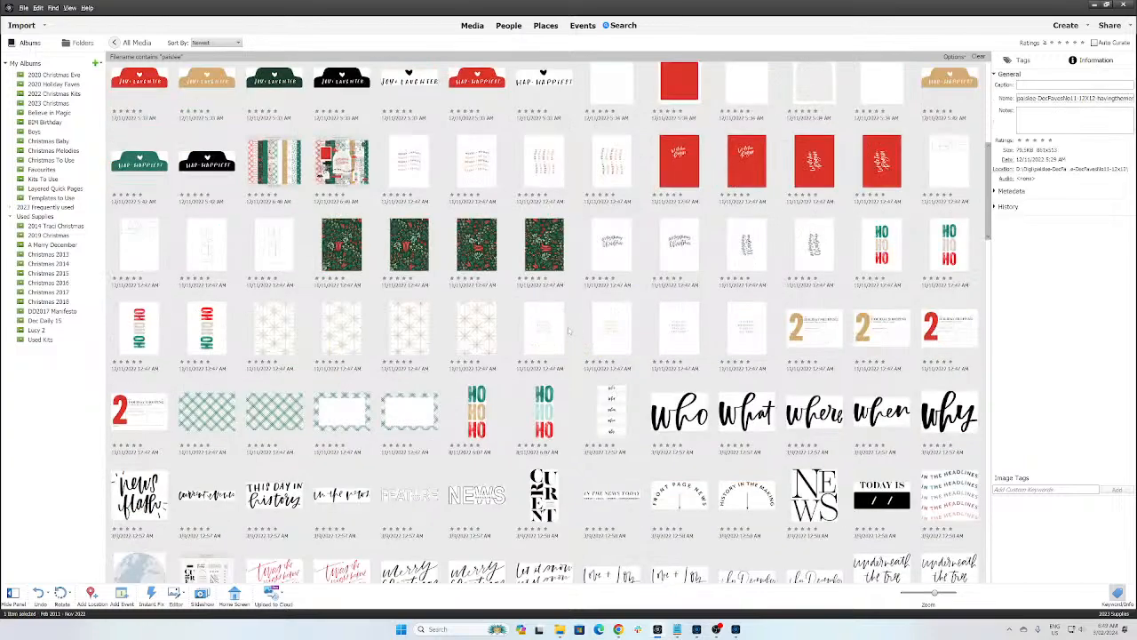
{"action": "scroll", "coordinate": [568, 331], "scroll_direction": "down", "scroll_amount": 15}
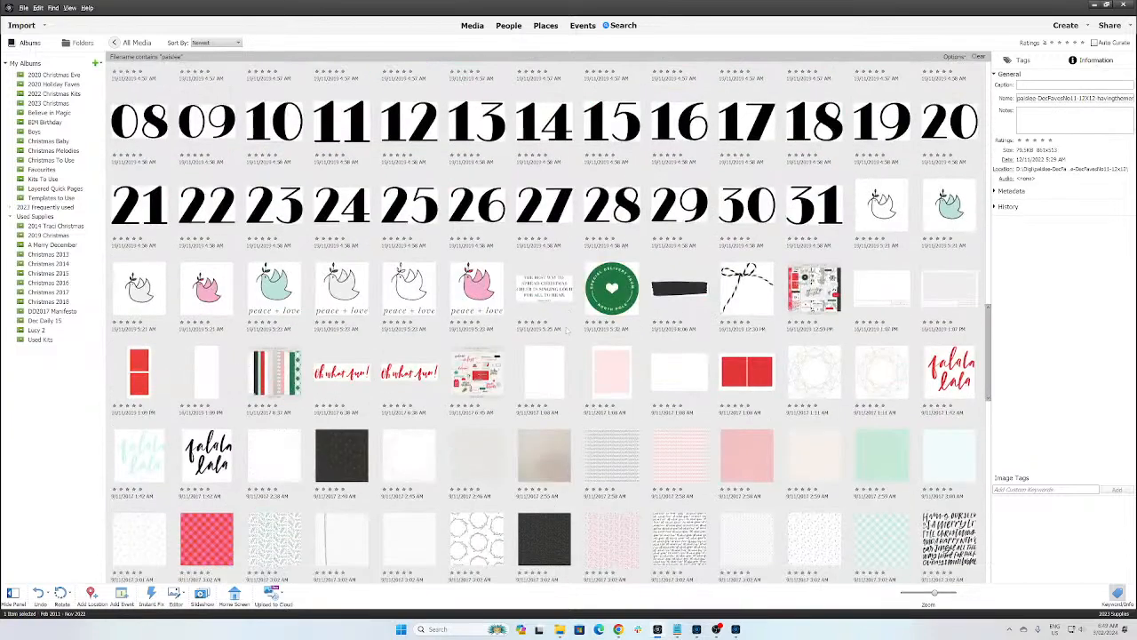
{"action": "scroll", "coordinate": [565, 331], "scroll_direction": "down", "scroll_amount": 2}
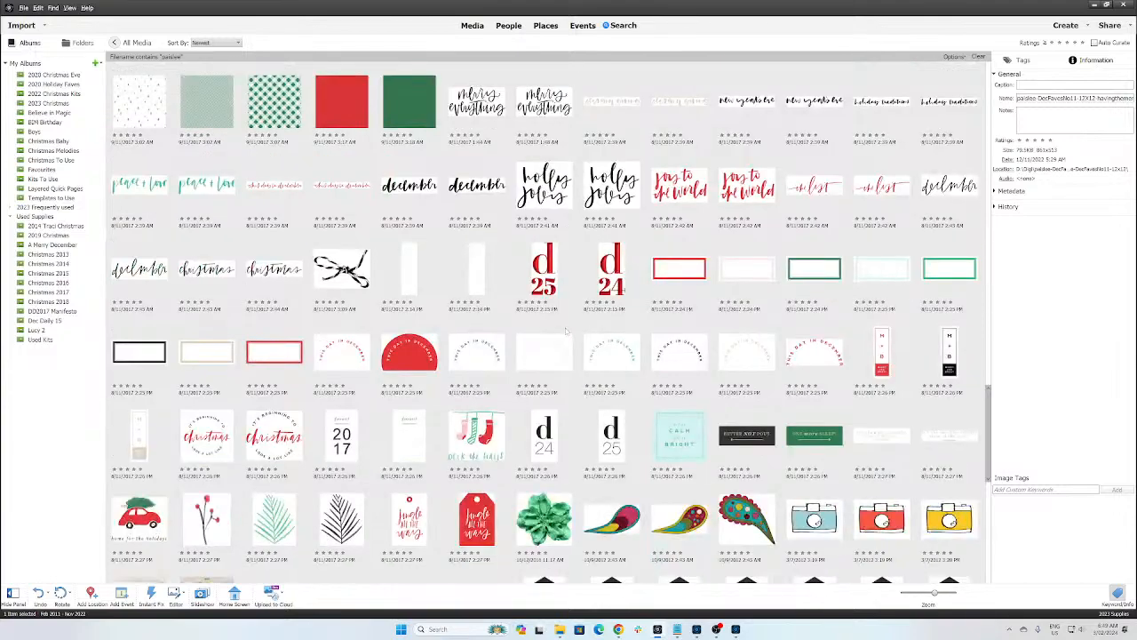
{"action": "scroll", "coordinate": [566, 331], "scroll_direction": "down", "scroll_amount": 10}
{"action": "scroll", "coordinate": [567, 331], "scroll_direction": "up", "scroll_amount": 10}
{"action": "scroll", "coordinate": [558, 355], "scroll_direction": "down", "scroll_amount": 10}
{"action": "scroll", "coordinate": [559, 351], "scroll_direction": "down", "scroll_amount": 3}
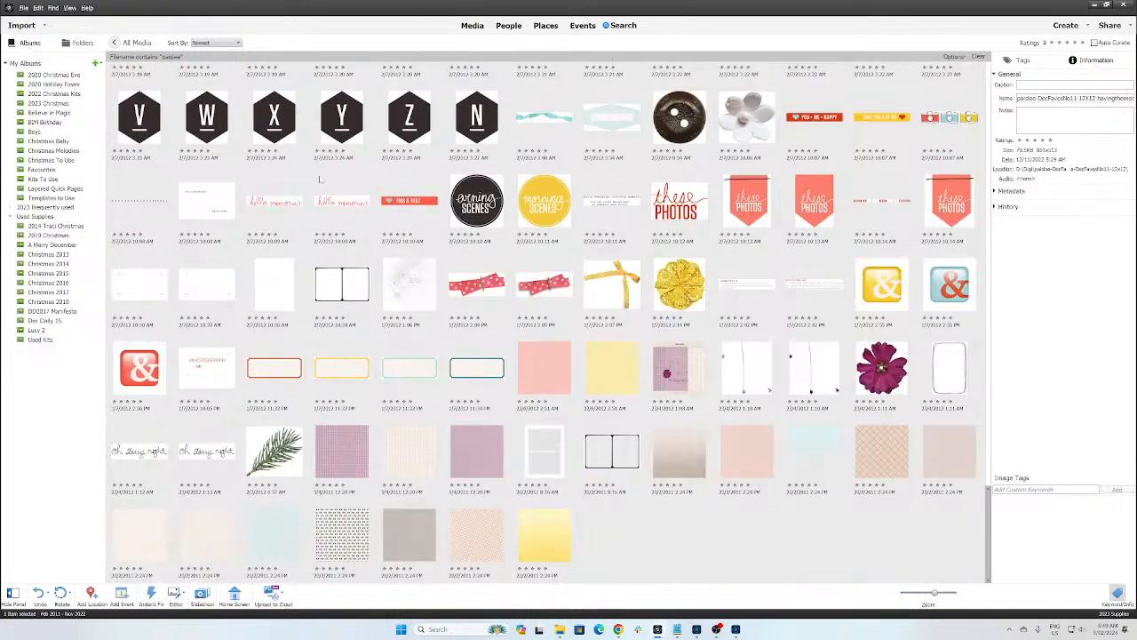
{"action": "left_click", "coordinate": [117, 43]}
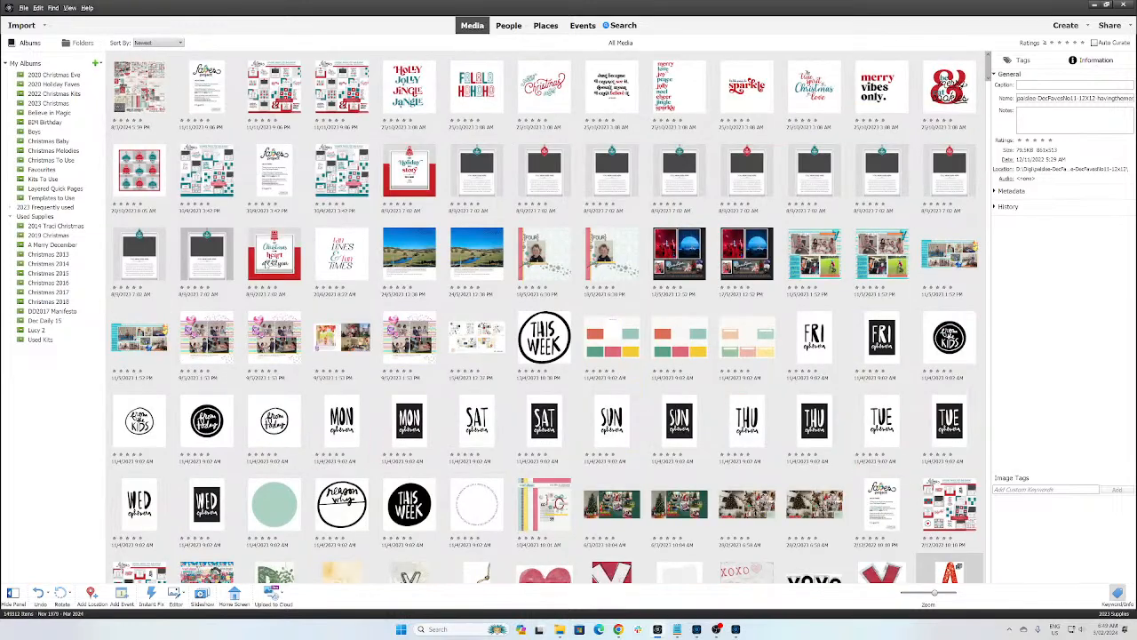
Step: Browse the full media grid and check the details of a patterned paper and the solid red paper
{"action": "left_click", "coordinate": [409, 359]}
{"action": "scroll", "coordinate": [408, 366], "scroll_direction": "down", "scroll_amount": 10}
{"action": "scroll", "coordinate": [408, 369], "scroll_direction": "down", "scroll_amount": 15}
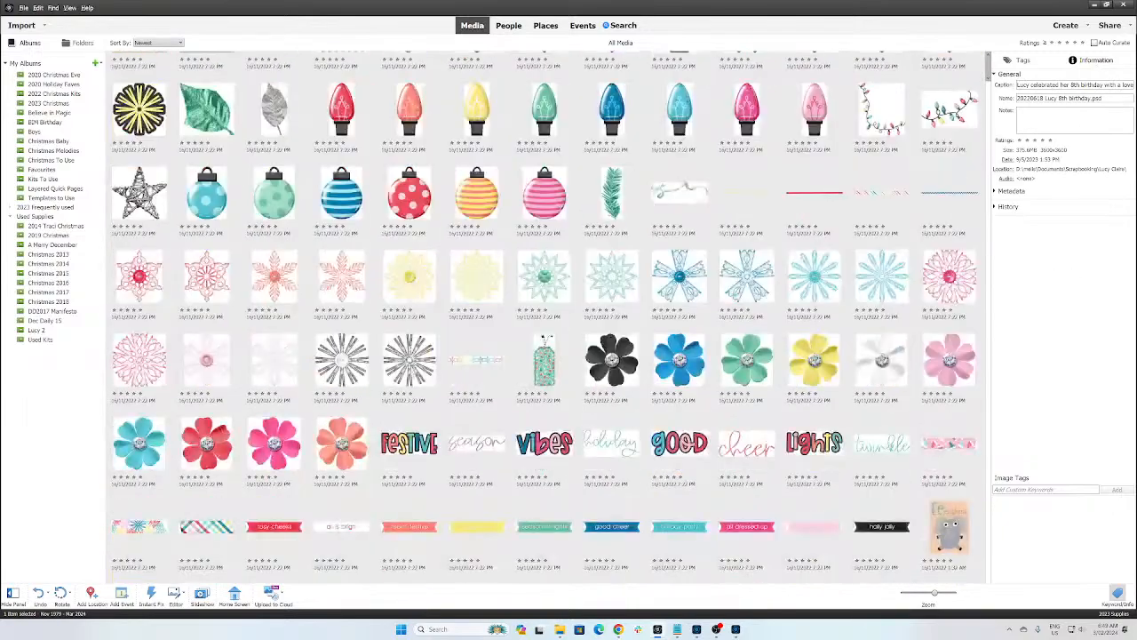
{"action": "scroll", "coordinate": [641, 318], "scroll_direction": "down", "scroll_amount": 15}
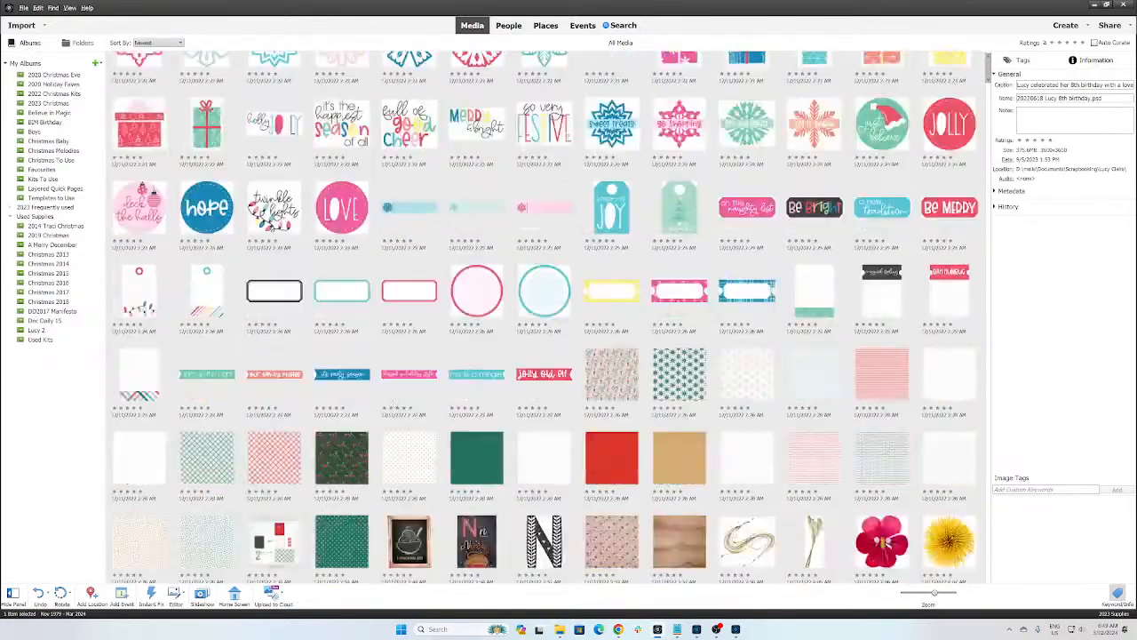
{"action": "scroll", "coordinate": [641, 318], "scroll_direction": "up", "scroll_amount": 5}
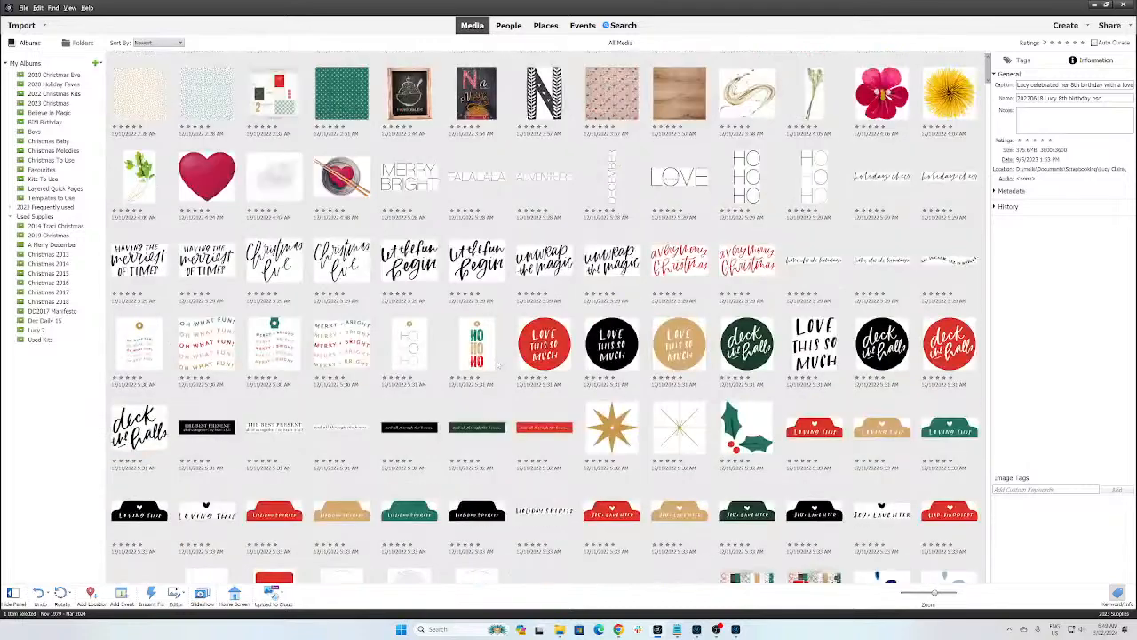
{"action": "scroll", "coordinate": [494, 384], "scroll_direction": "up", "scroll_amount": 5}
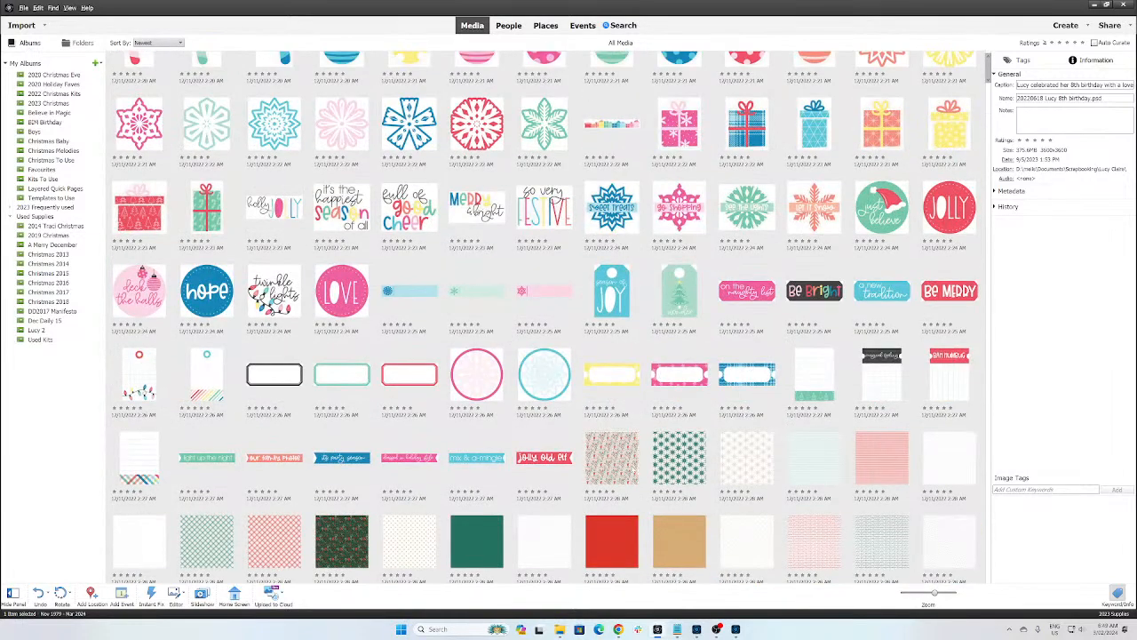
{"action": "left_click", "coordinate": [612, 457]}
{"action": "left_click", "coordinate": [609, 542]}
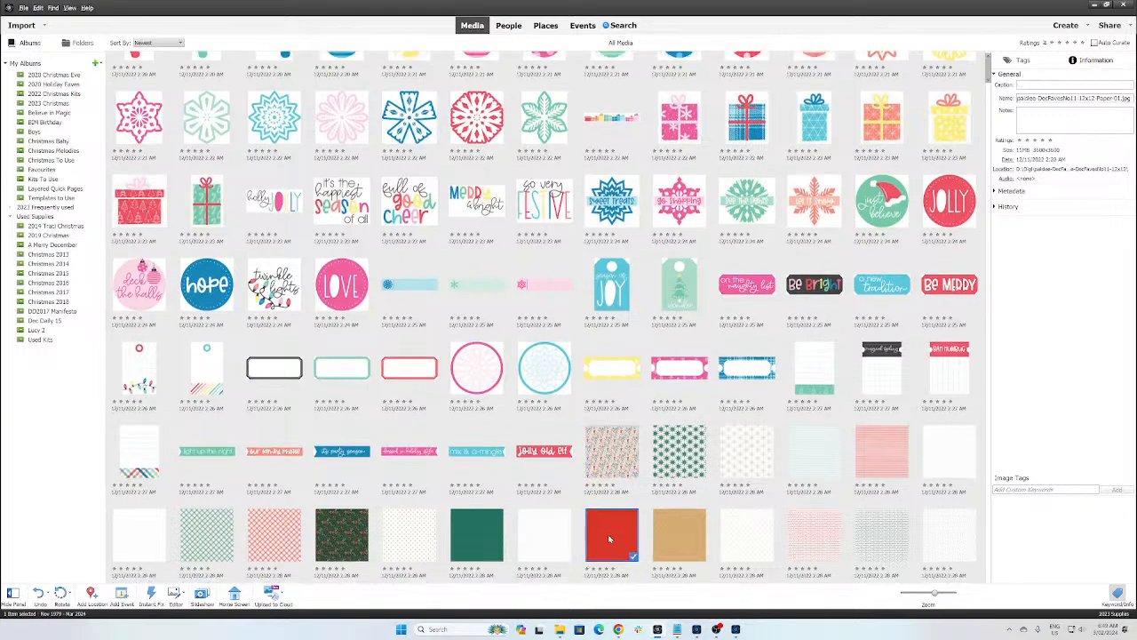
Step: Check the Christmas tree element's details and keep scrolling down through the catalog
{"action": "scroll", "coordinate": [608, 537], "scroll_direction": "down", "scroll_amount": 15}
{"action": "scroll", "coordinate": [643, 313], "scroll_direction": "up", "scroll_amount": 15}
{"action": "scroll", "coordinate": [603, 546], "scroll_direction": "down", "scroll_amount": 15}
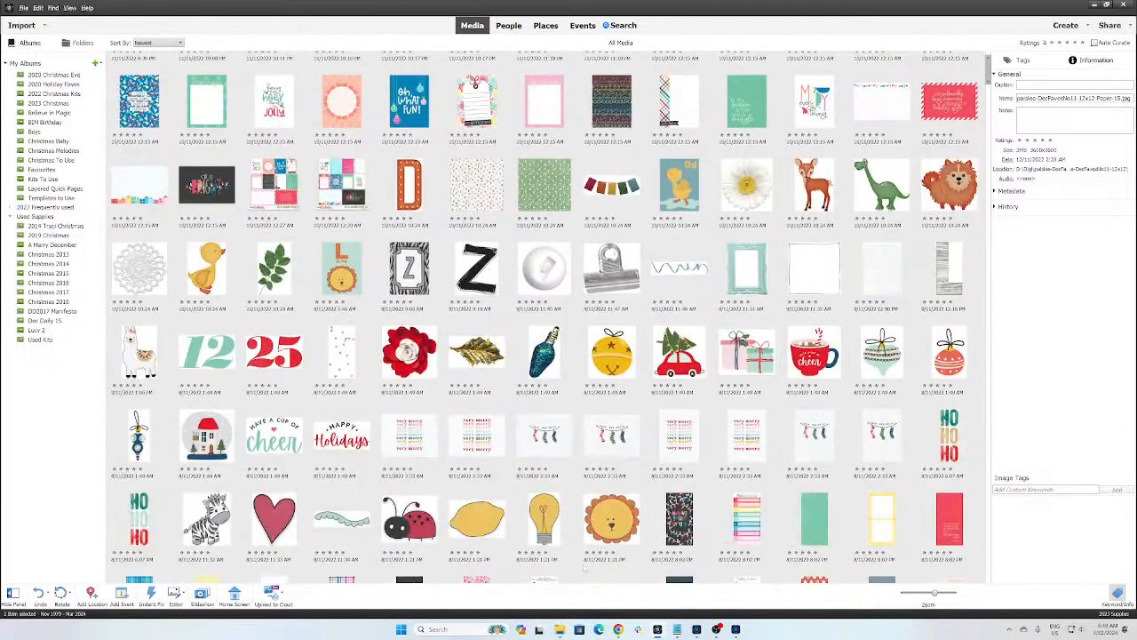
{"action": "scroll", "coordinate": [585, 569], "scroll_direction": "down", "scroll_amount": 6}
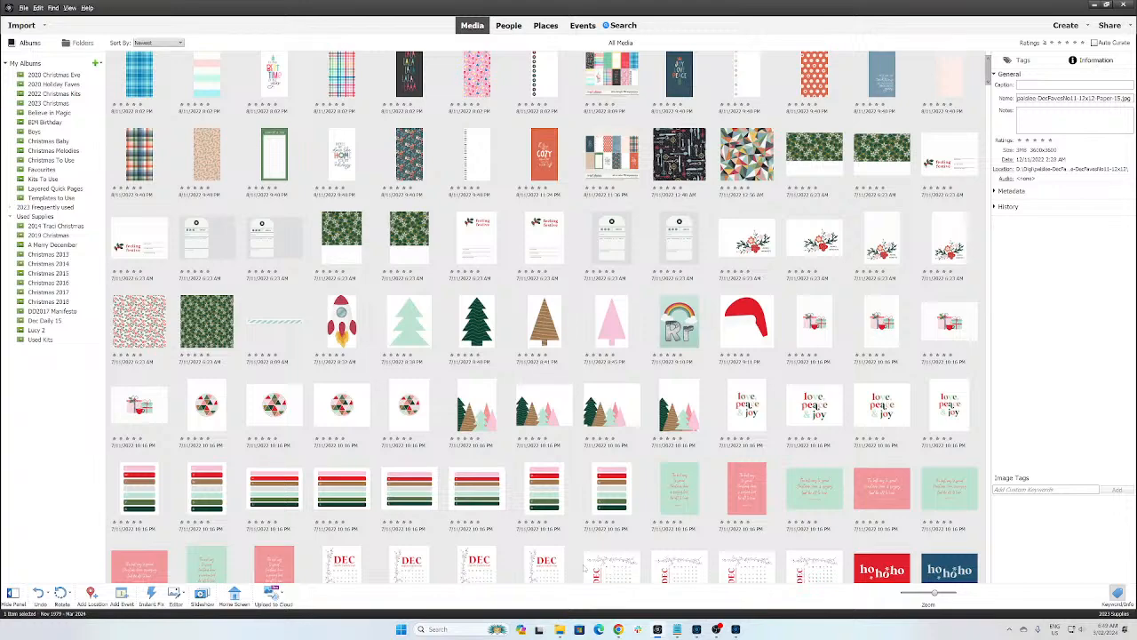
{"action": "left_click", "coordinate": [487, 427]}
{"action": "scroll", "coordinate": [485, 448], "scroll_direction": "down", "scroll_amount": 10}
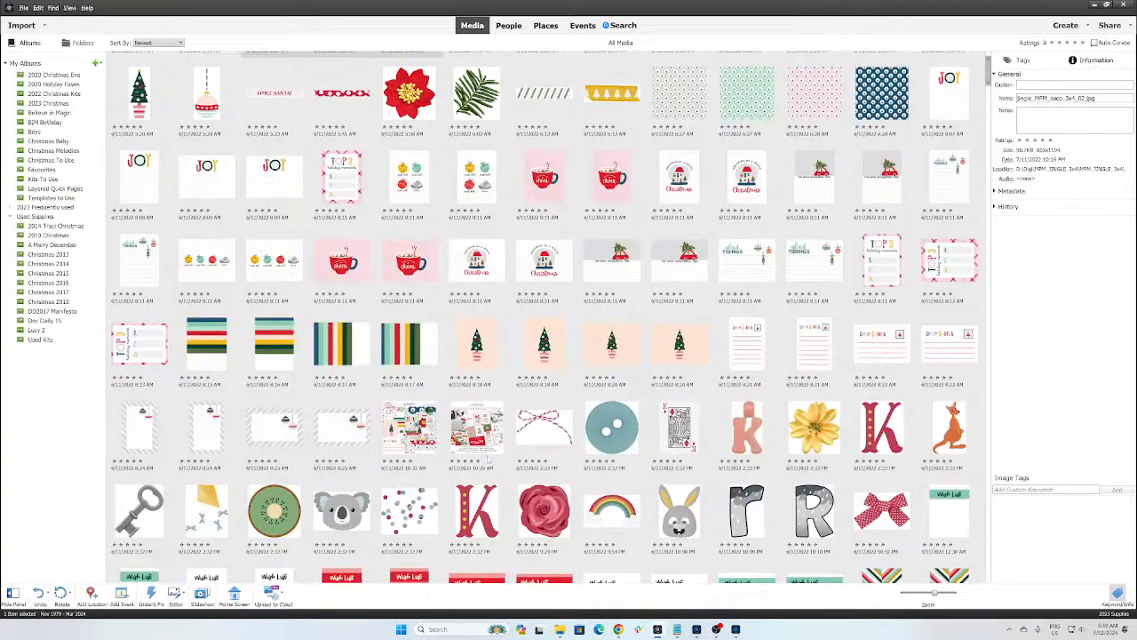
{"action": "scroll", "coordinate": [487, 460], "scroll_direction": "down", "scroll_amount": 10}
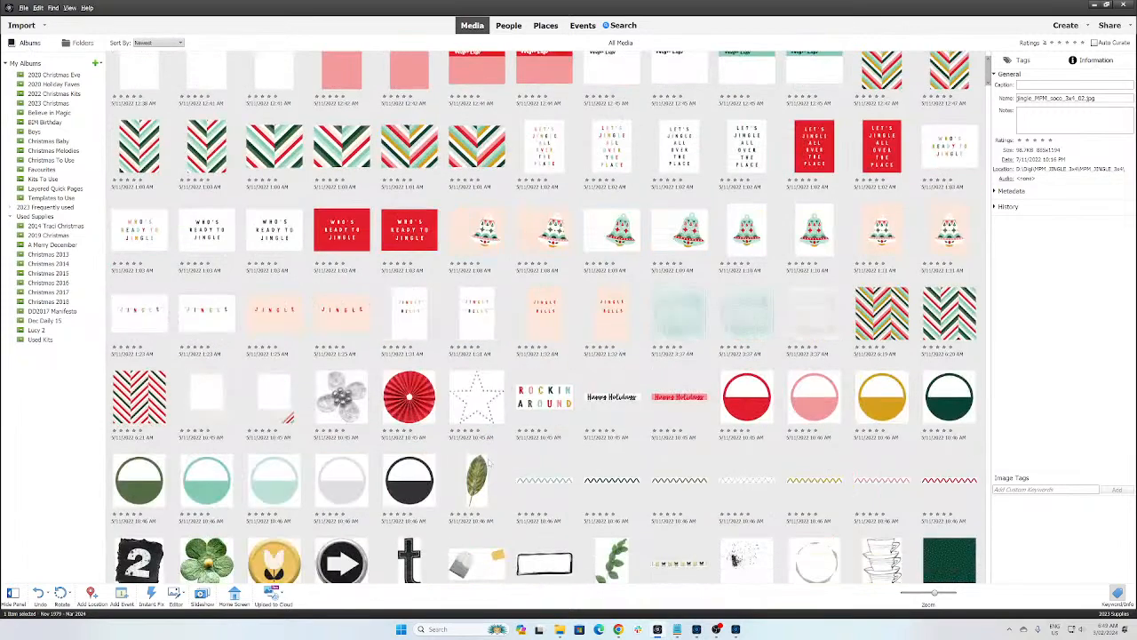
{"action": "scroll", "coordinate": [487, 460], "scroll_direction": "down", "scroll_amount": 6}
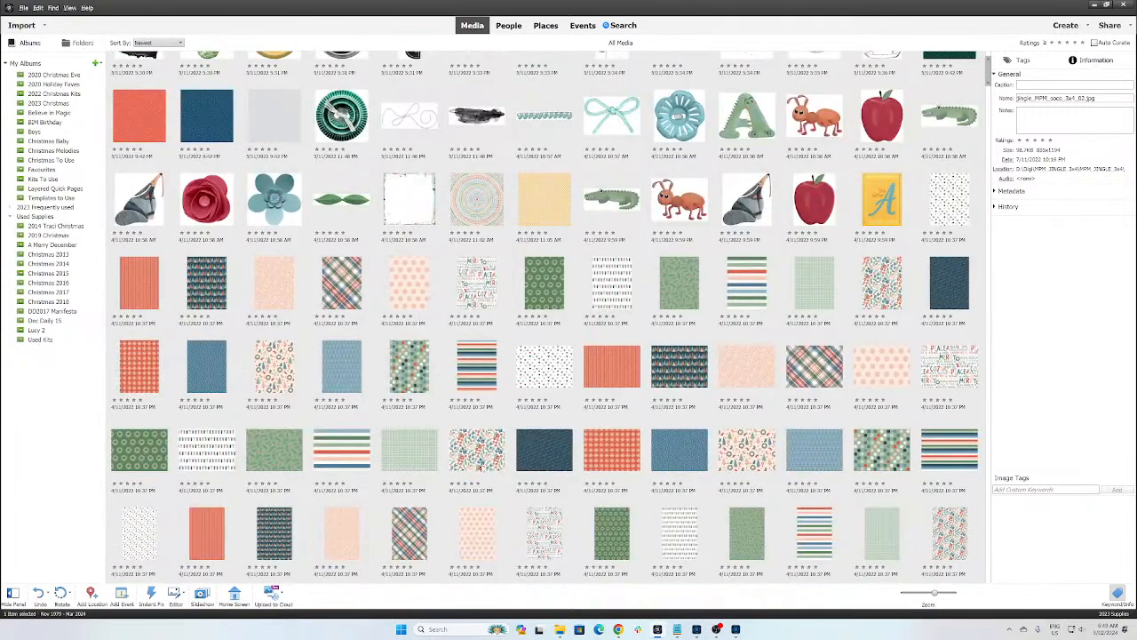
{"action": "scroll", "coordinate": [485, 471], "scroll_direction": "down", "scroll_amount": 4}
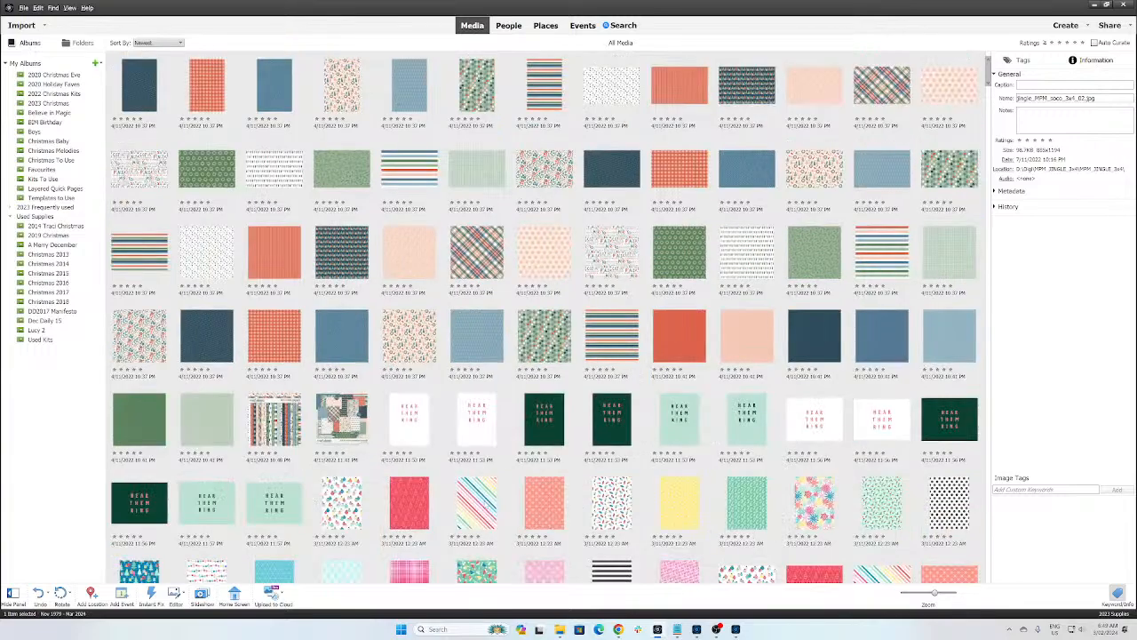
{"action": "scroll", "coordinate": [486, 510], "scroll_direction": "down", "scroll_amount": 6}
{"action": "scroll", "coordinate": [485, 513], "scroll_direction": "down", "scroll_amount": 8}
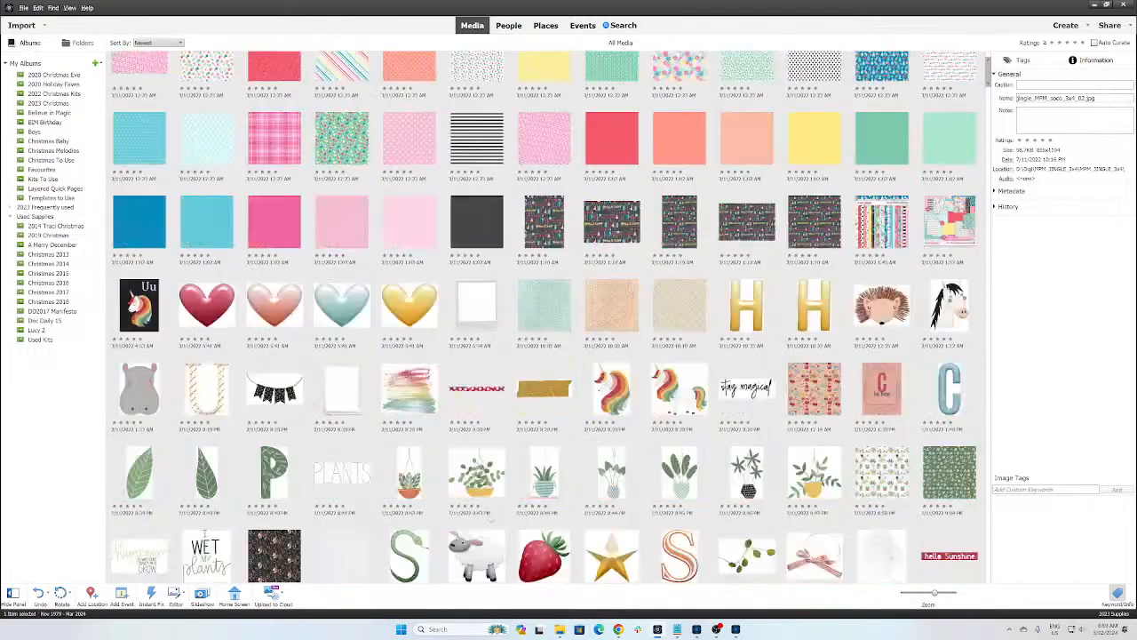
{"action": "scroll", "coordinate": [488, 520], "scroll_direction": "down", "scroll_amount": 8}
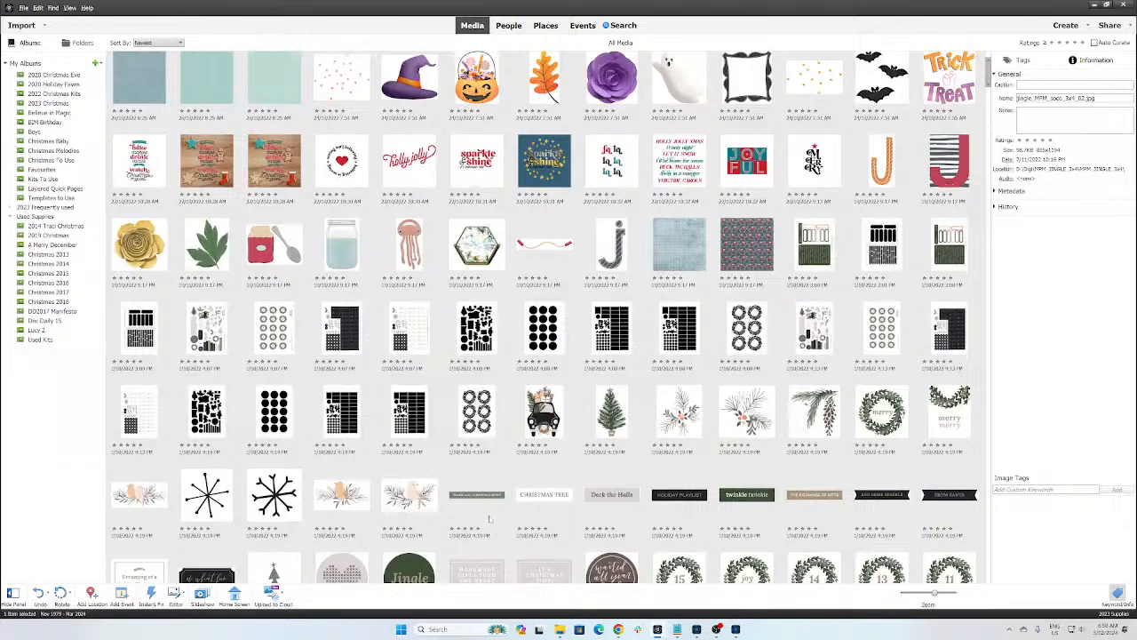
{"action": "left_click", "coordinate": [543, 423]}
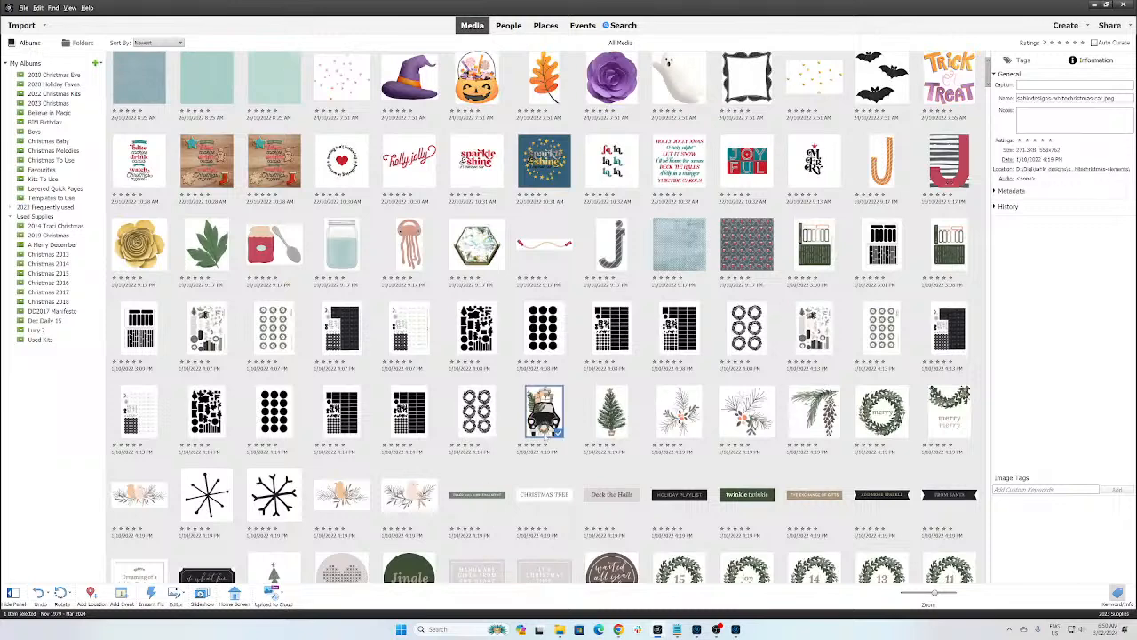
{"action": "key", "text": "ctrl+shift+k"}
{"action": "type", "text": "shar"}
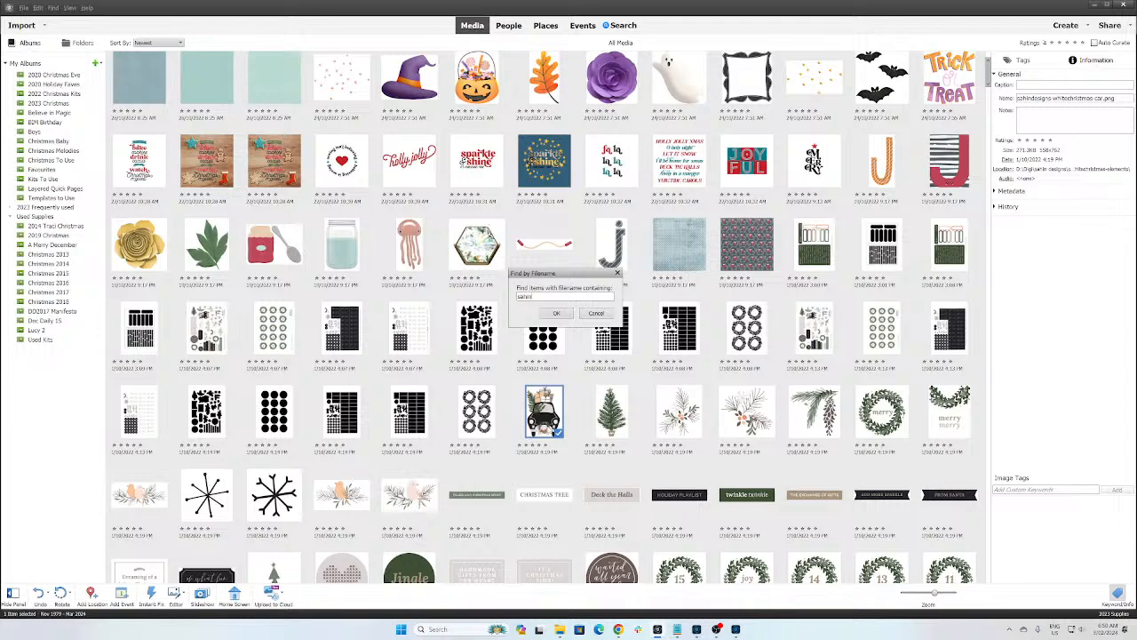
{"action": "key", "text": "Return"}
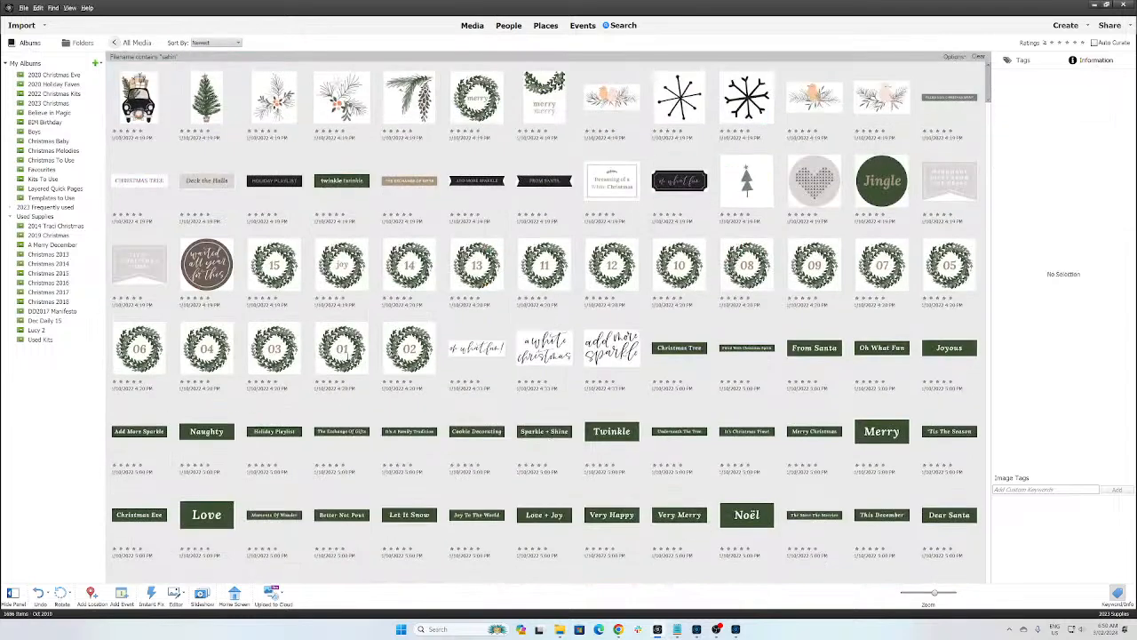
{"action": "left_click", "coordinate": [409, 265]}
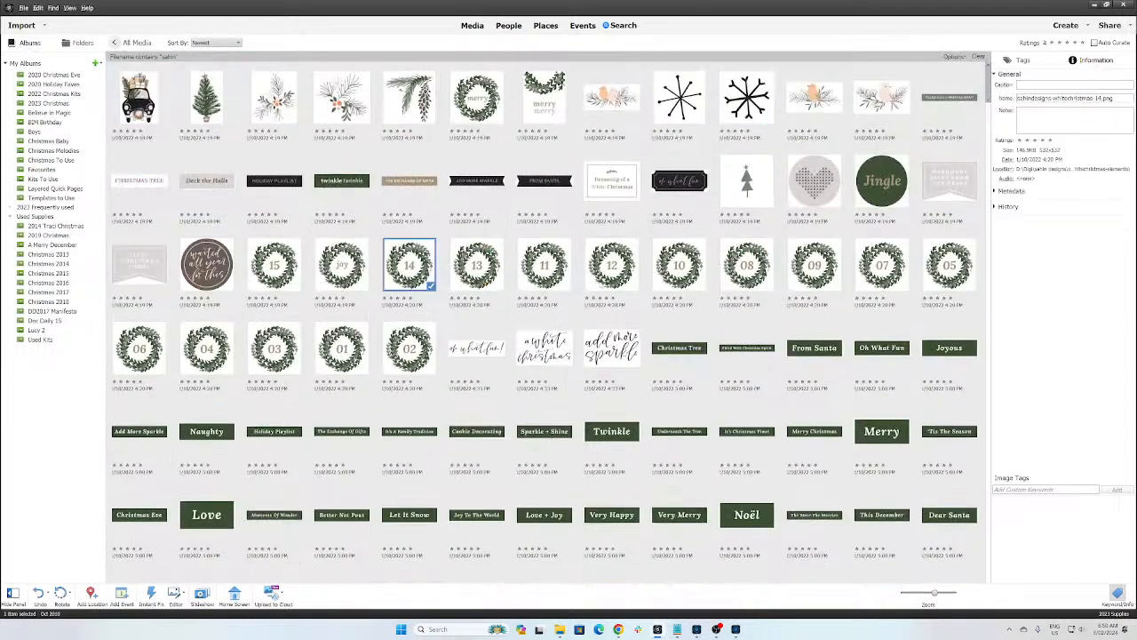
{"action": "left_click", "coordinate": [587, 302]}
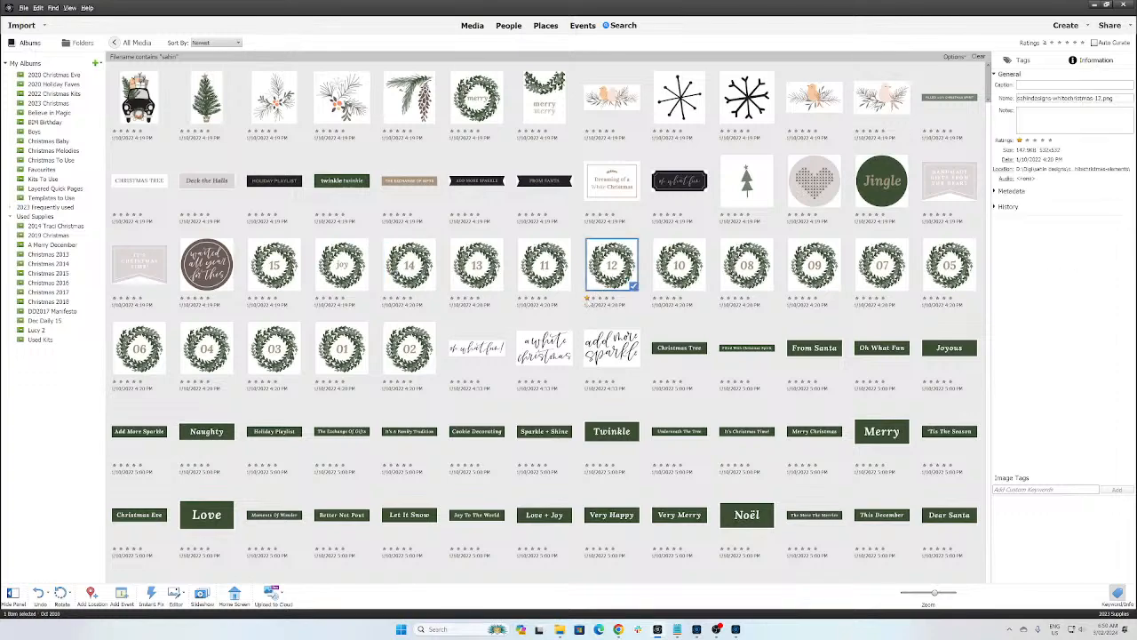
{"action": "scroll", "coordinate": [604, 391], "scroll_direction": "down", "scroll_amount": 10}
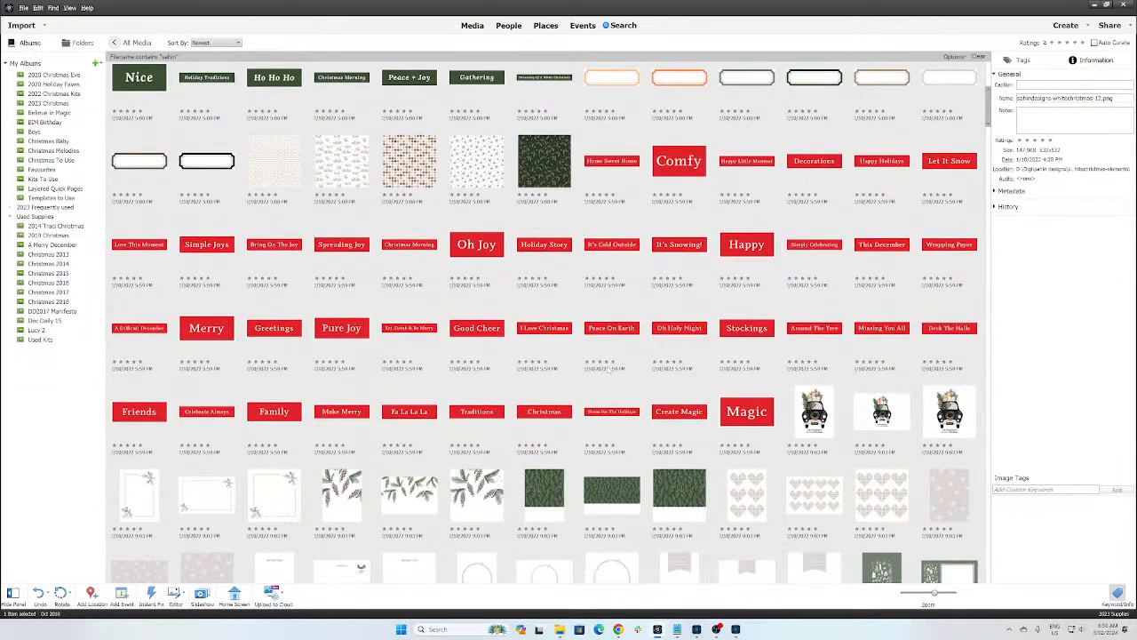
{"action": "scroll", "coordinate": [609, 374], "scroll_direction": "down", "scroll_amount": 5}
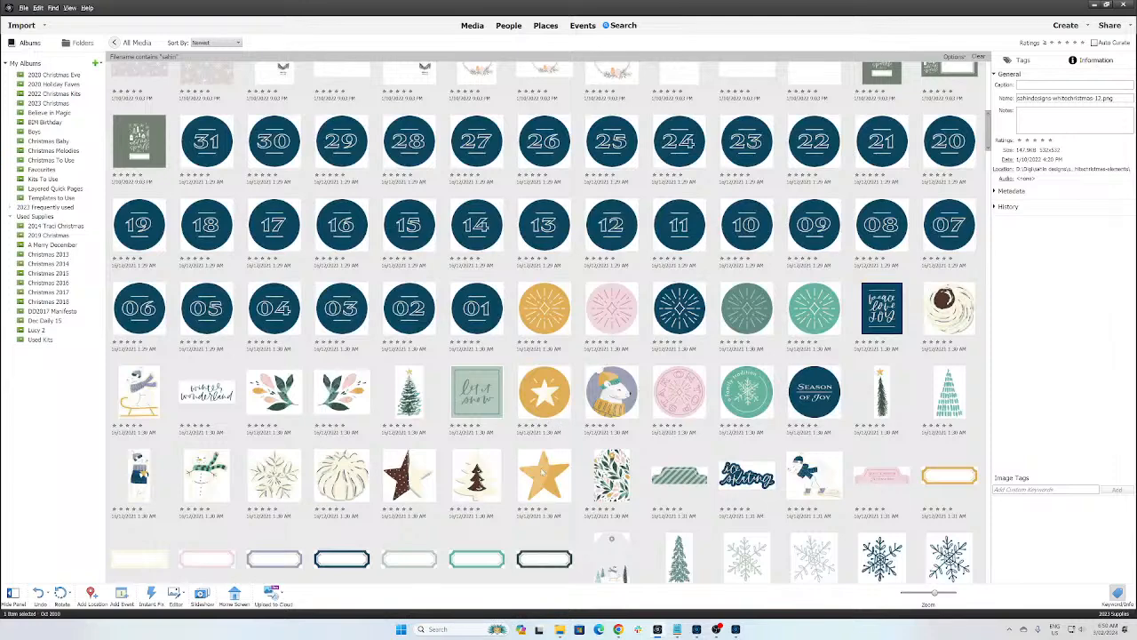
{"action": "scroll", "coordinate": [526, 487], "scroll_direction": "down", "scroll_amount": 5}
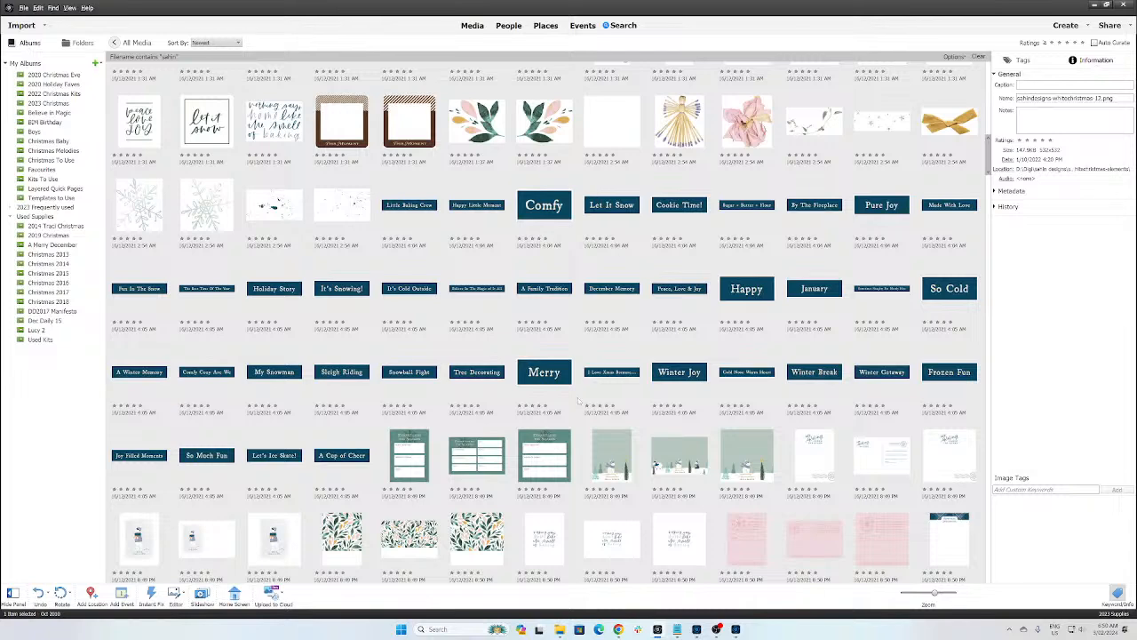
{"action": "scroll", "coordinate": [578, 401], "scroll_direction": "down", "scroll_amount": 5}
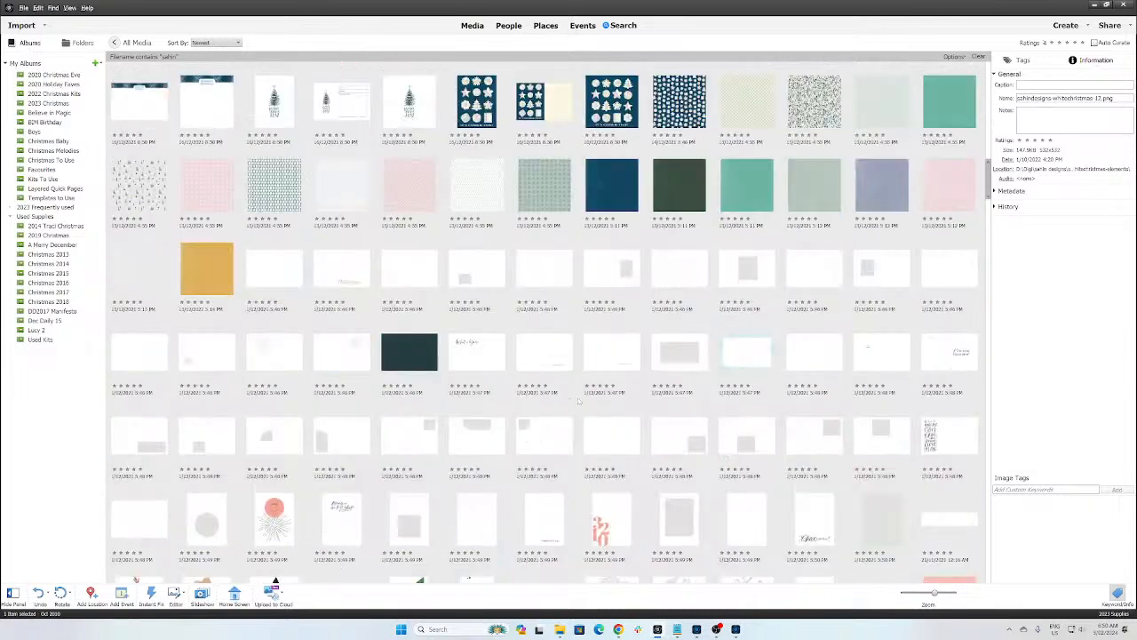
{"action": "scroll", "coordinate": [577, 400], "scroll_direction": "down", "scroll_amount": 5}
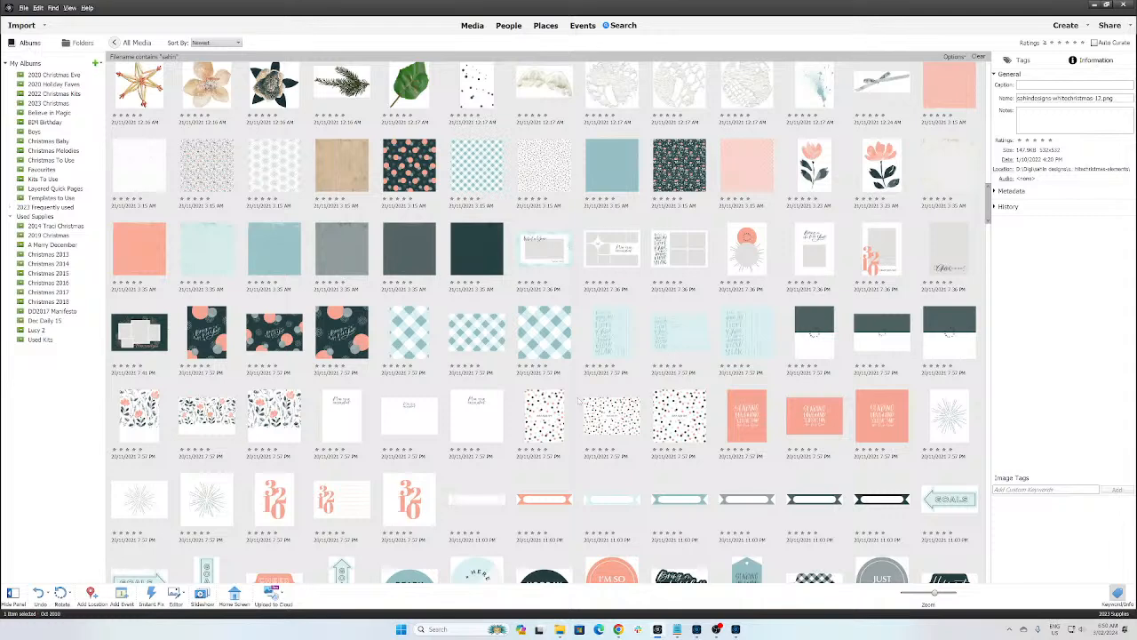
{"action": "scroll", "coordinate": [579, 401], "scroll_direction": "down", "scroll_amount": 5}
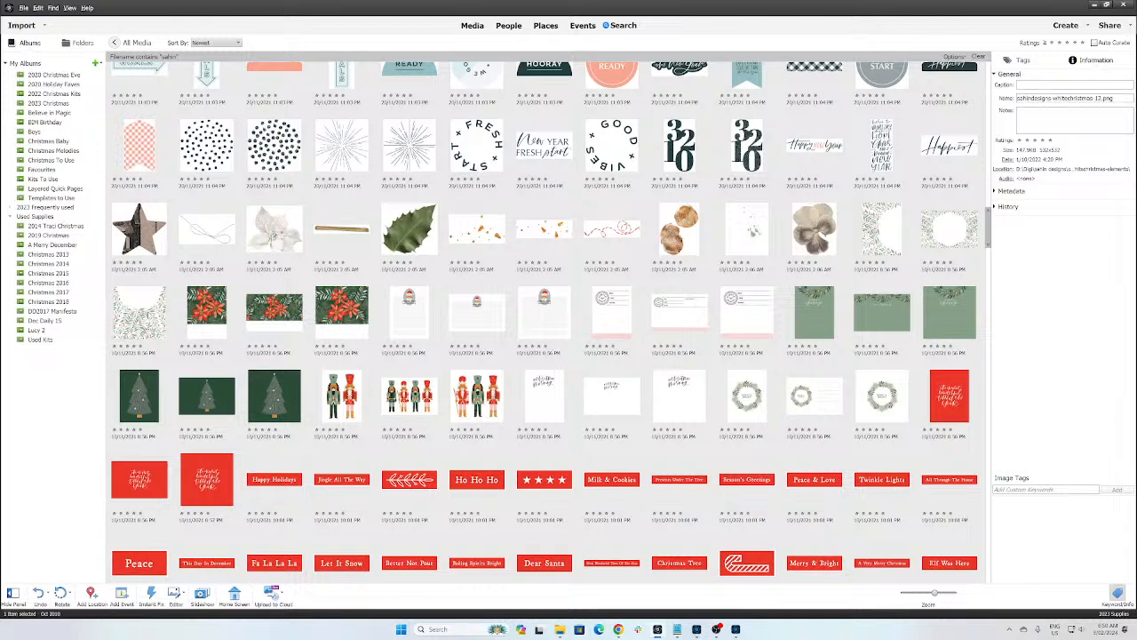
{"action": "scroll", "coordinate": [177, 325], "scroll_direction": "down", "scroll_amount": 5}
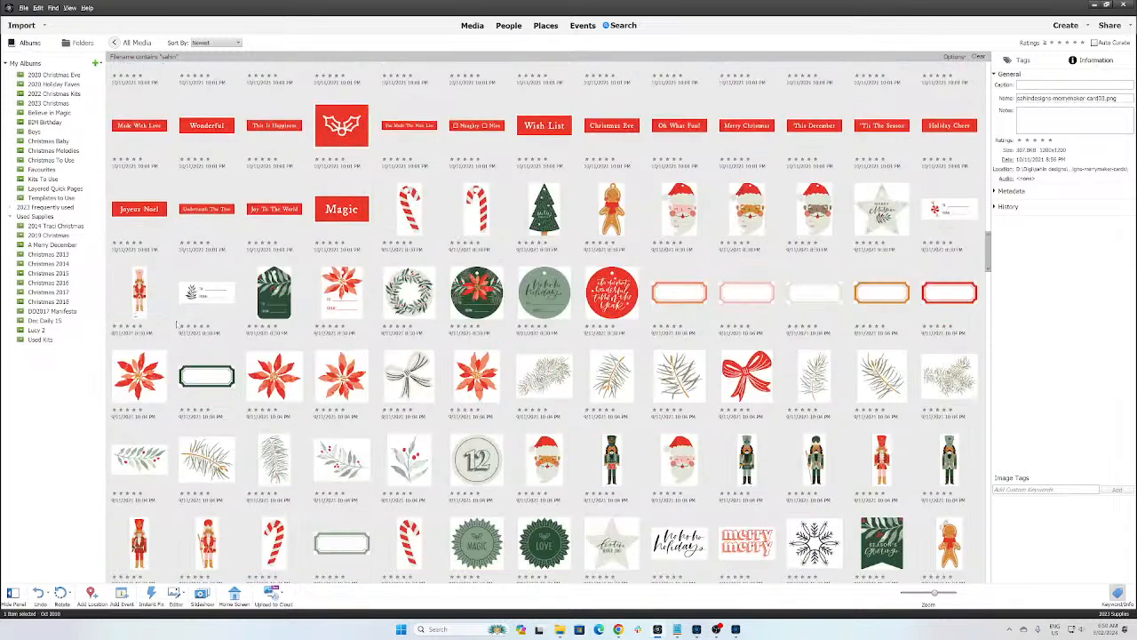
{"action": "scroll", "coordinate": [177, 325], "scroll_direction": "down", "scroll_amount": 5}
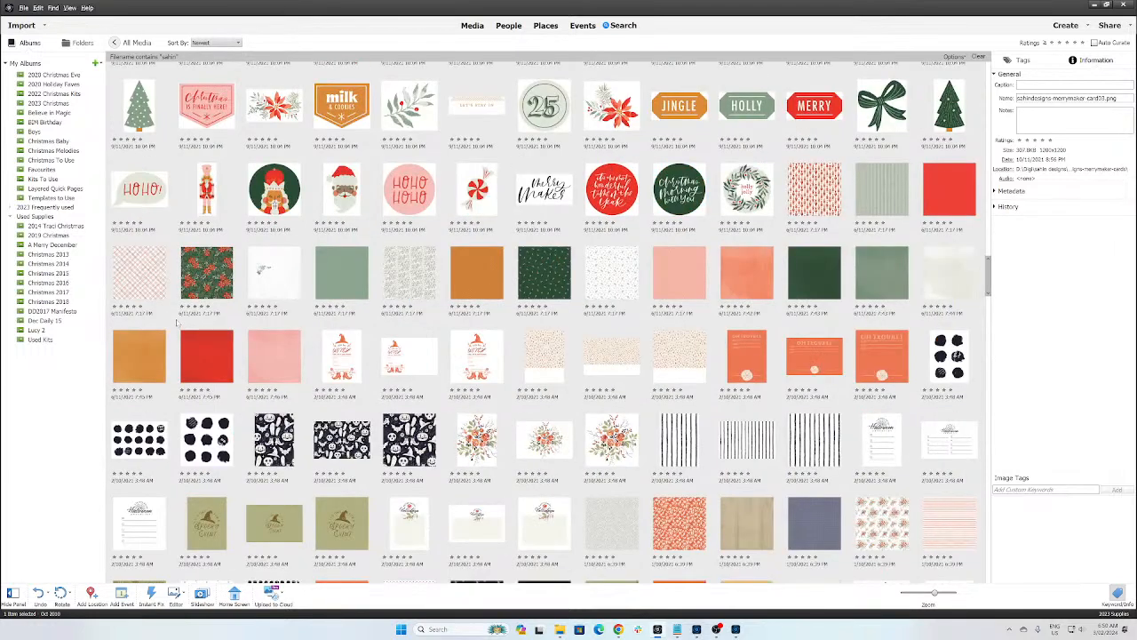
{"action": "left_click", "coordinate": [198, 266]}
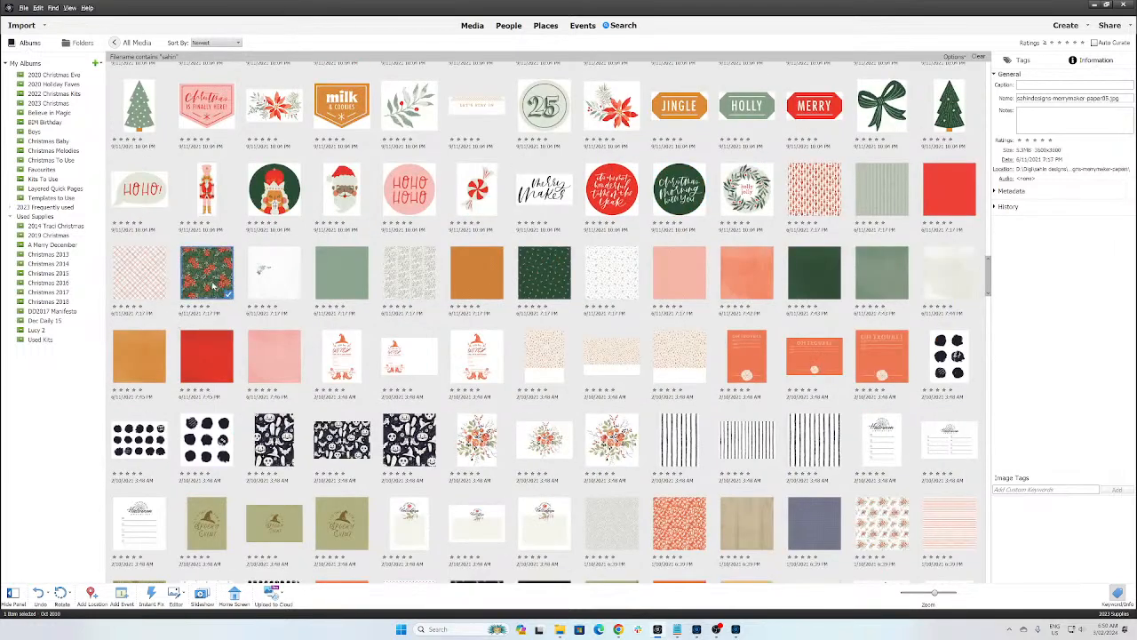
{"action": "left_click", "coordinate": [210, 284]}
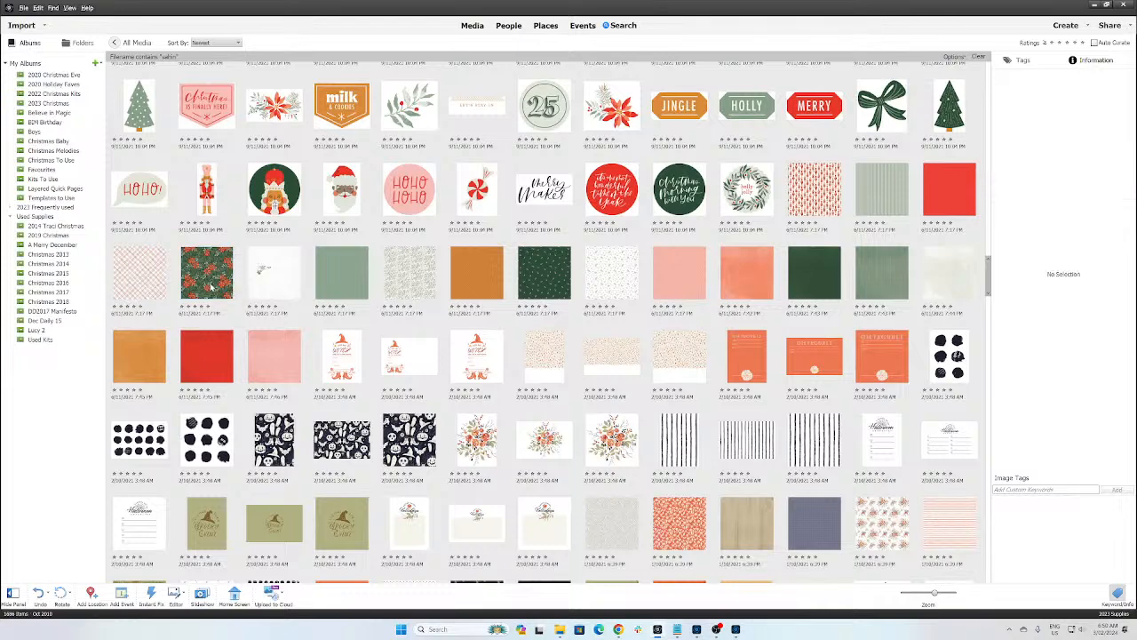
Step: Open the red nutcracker merrymaker-paper01.jpg in the Editor, then return to the Organizer's results grid
{"action": "double_click", "coordinate": [814, 190]}
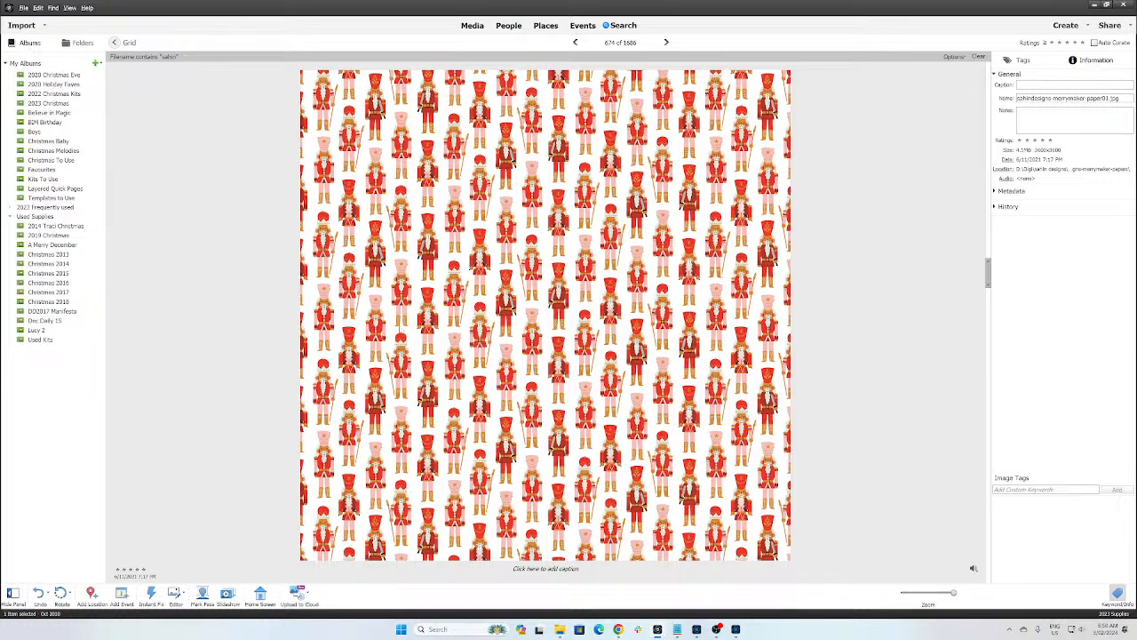
{"action": "left_click", "coordinate": [737, 629]}
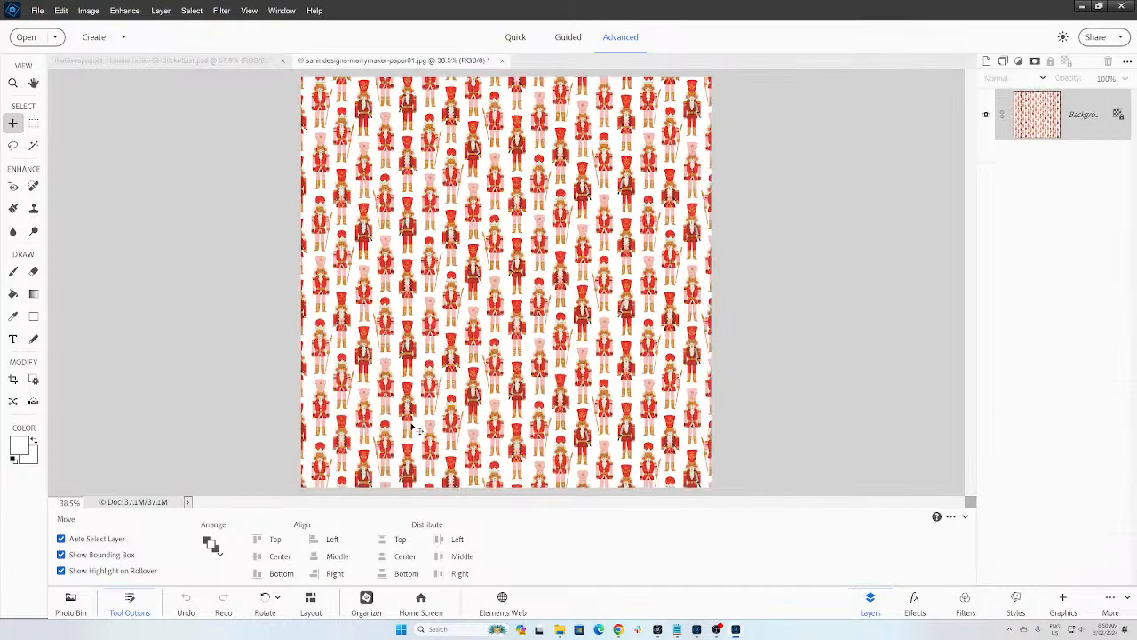
{"action": "key", "text": "alt+Tab"}
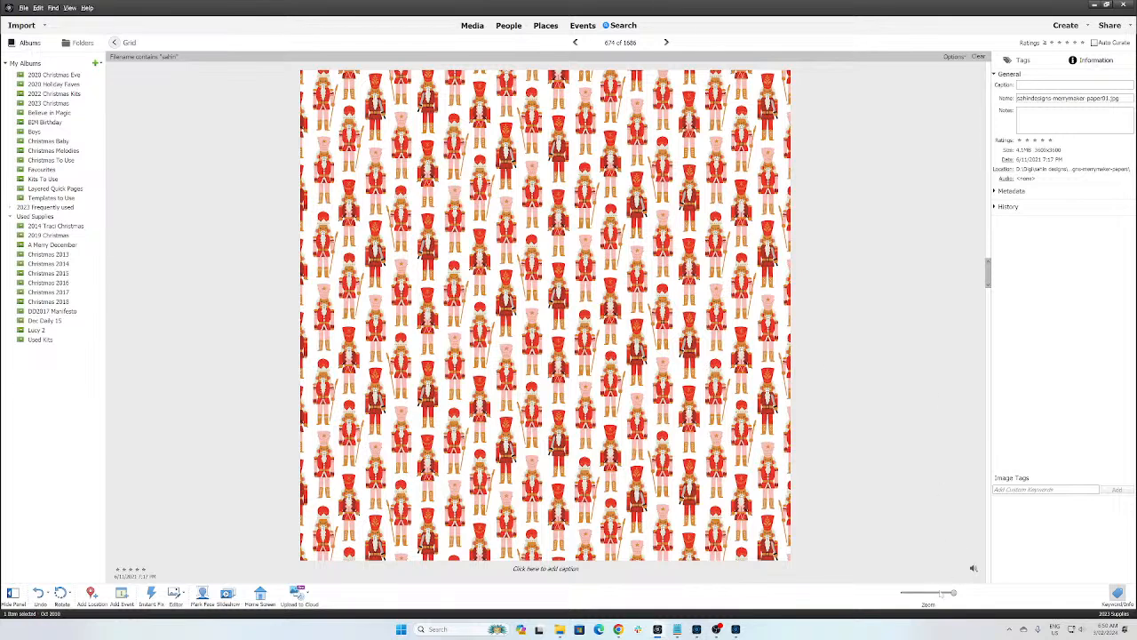
{"action": "left_click", "coordinate": [933, 593]}
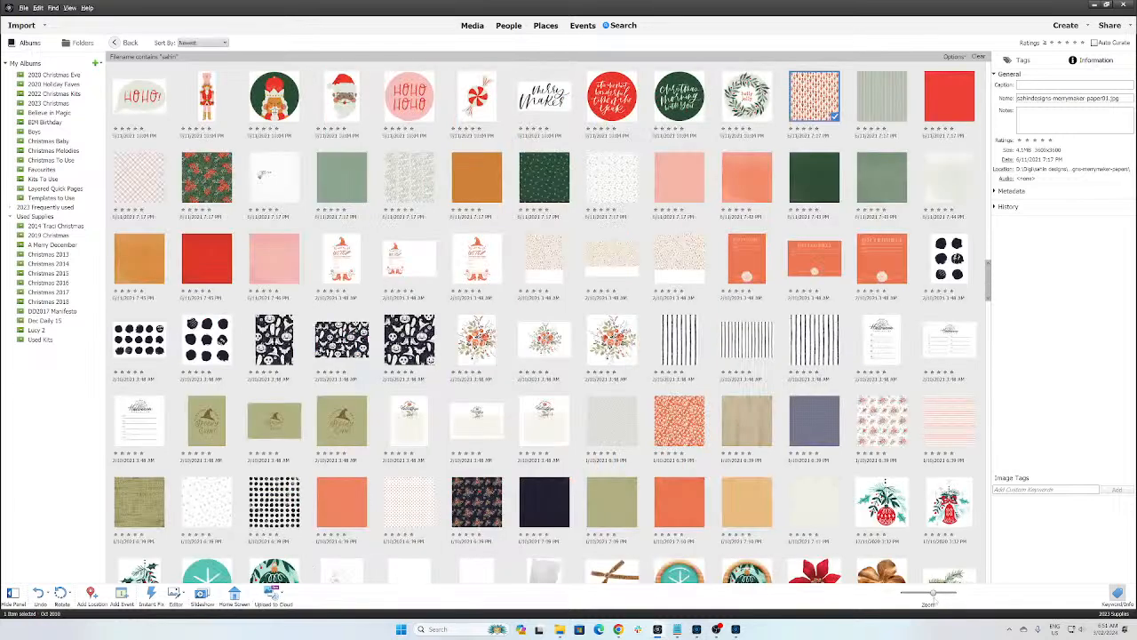
Step: Find files by filename 'merrymaker' and scroll through the results
{"action": "key", "text": "ctrl+shift+k"}
{"action": "type", "text": "merrymak"}
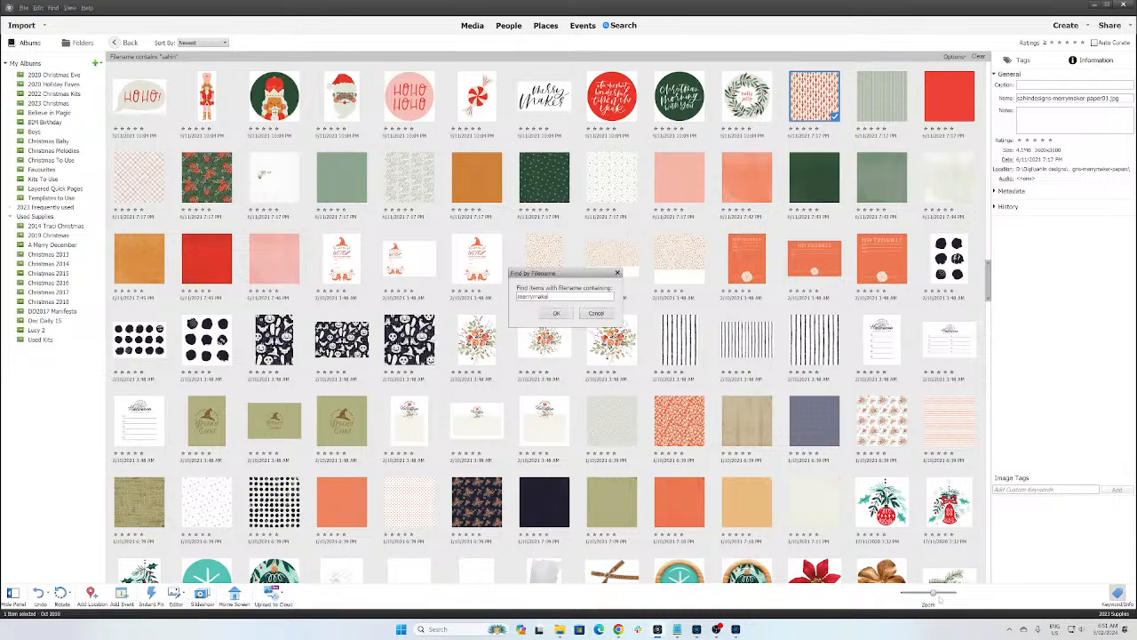
{"action": "type", "text": "er"}
{"action": "key", "text": "Return"}
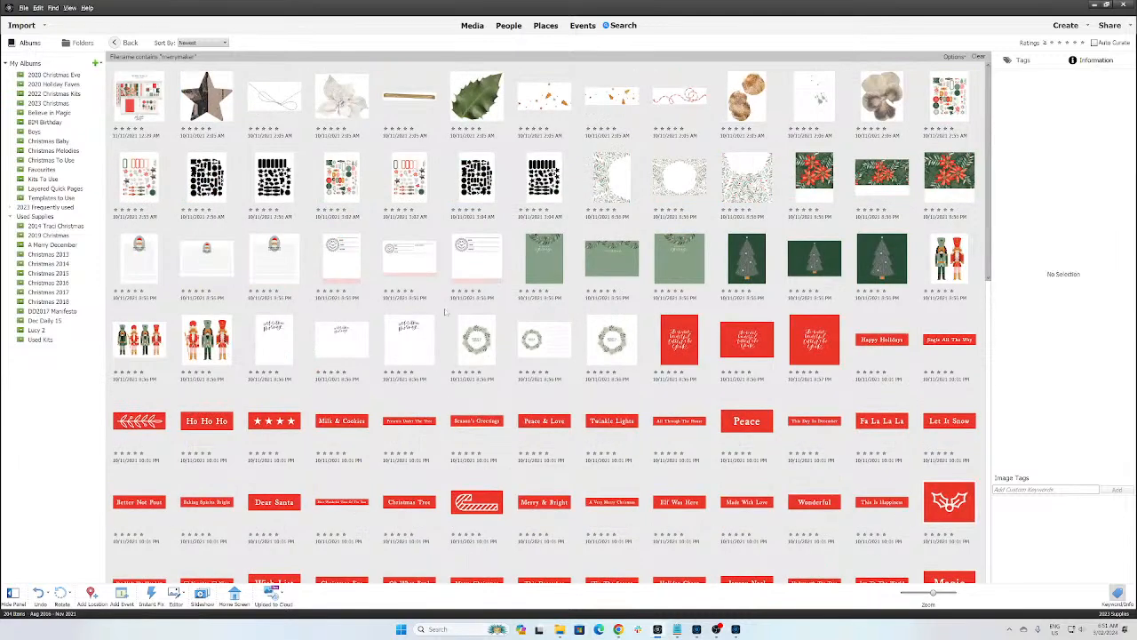
{"action": "scroll", "coordinate": [566, 318], "scroll_direction": "down", "scroll_amount": 6}
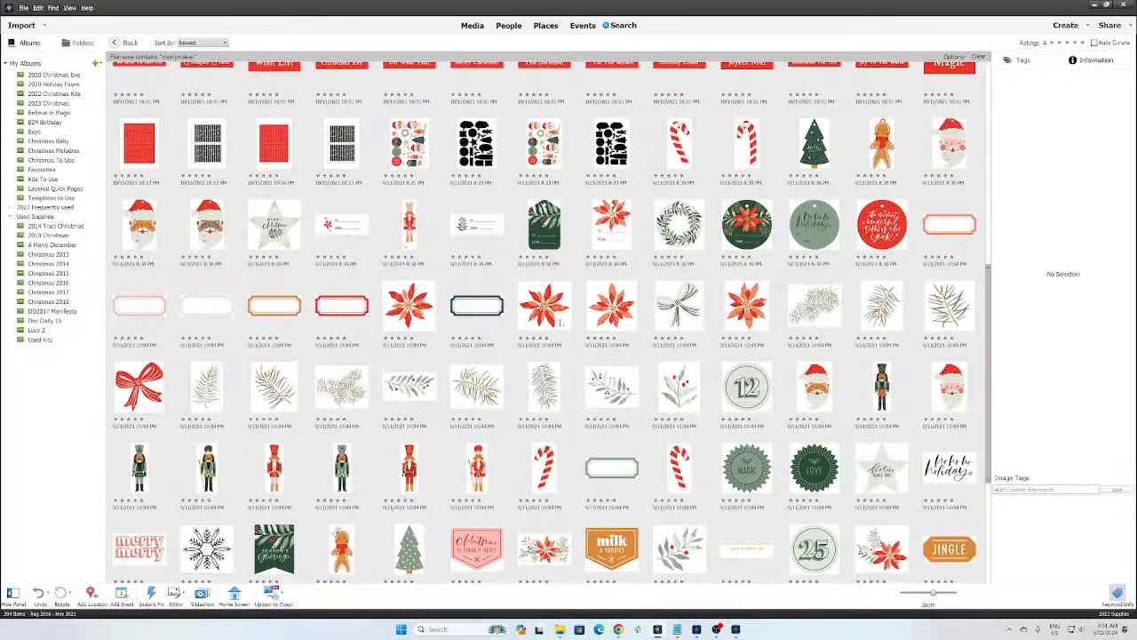
{"action": "scroll", "coordinate": [587, 401], "scroll_direction": "down", "scroll_amount": 3}
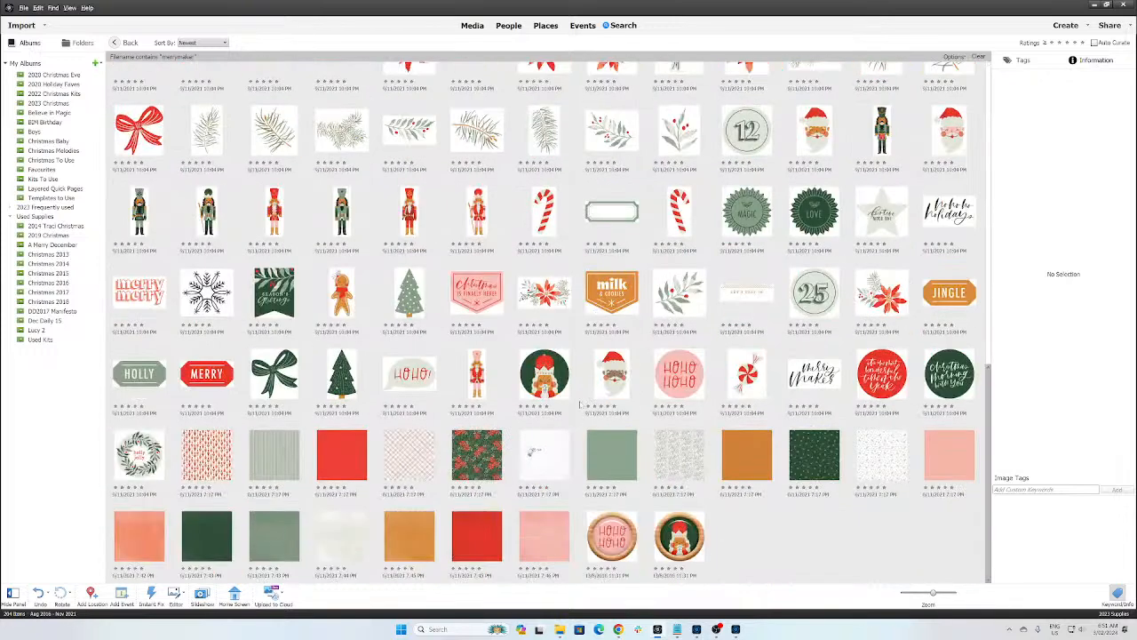
Step: Send the poinsettia paper to the Editor and preview the neighbouring papers full size
{"action": "left_click", "coordinate": [480, 463]}
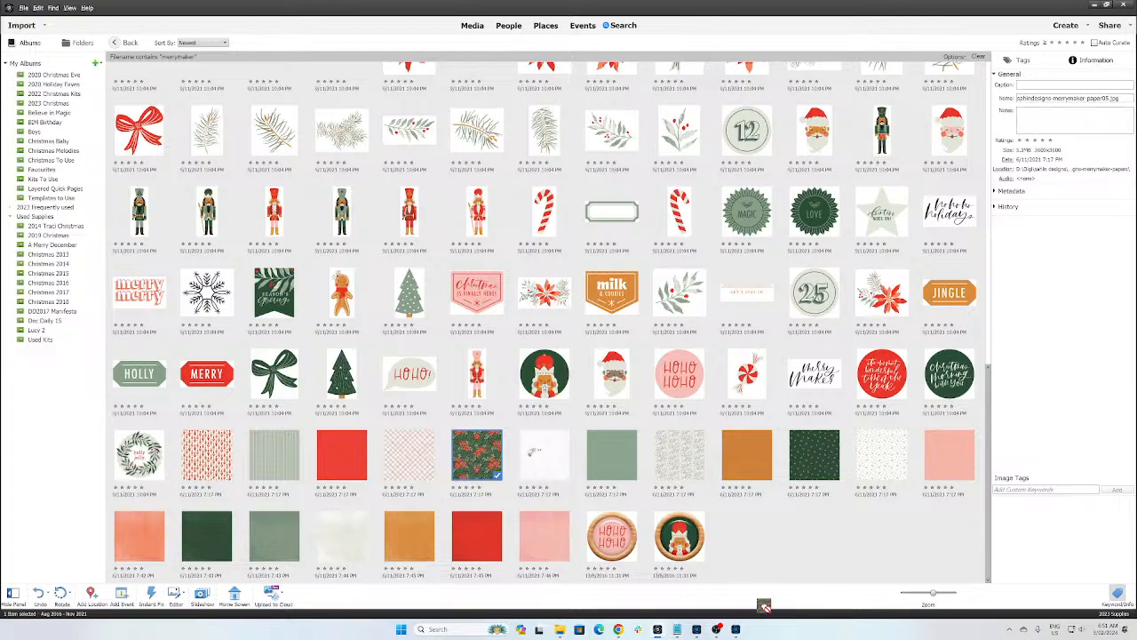
{"action": "left_click", "coordinate": [738, 630]}
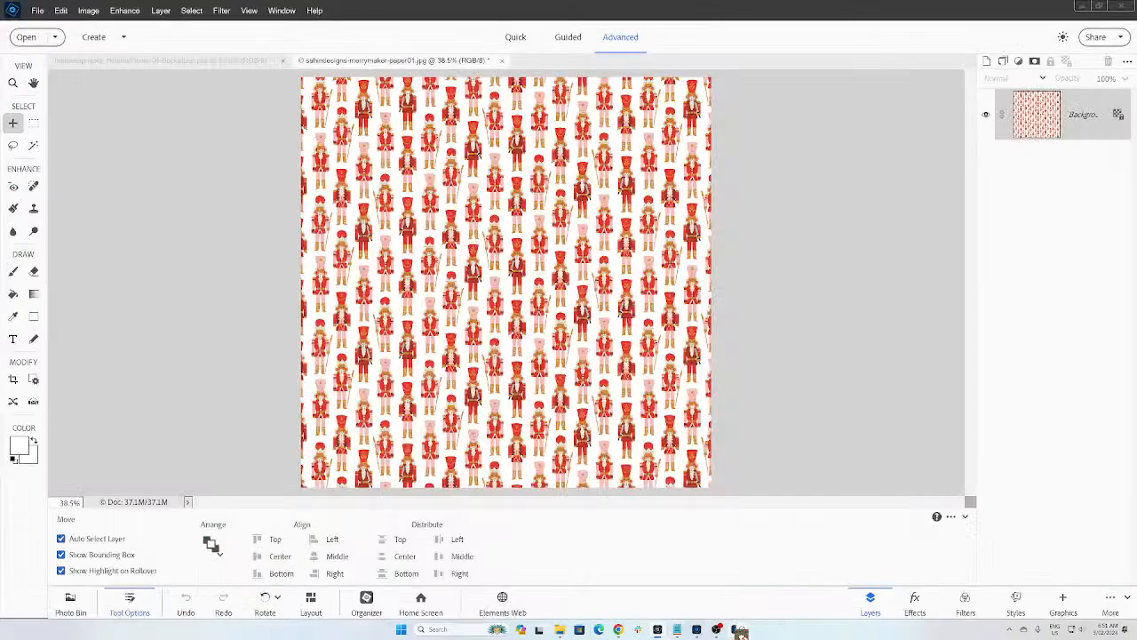
{"action": "key", "text": "alt+Tab"}
{"action": "double_click", "coordinate": [869, 463]}
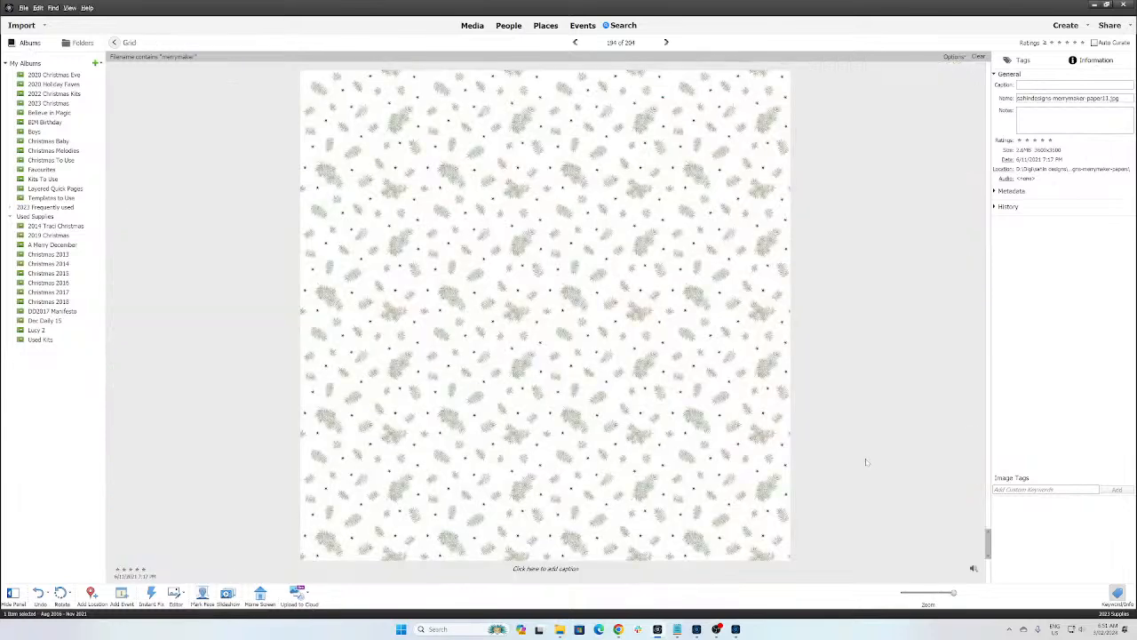
{"action": "key", "text": "Left"}
{"action": "key", "text": "Left"}
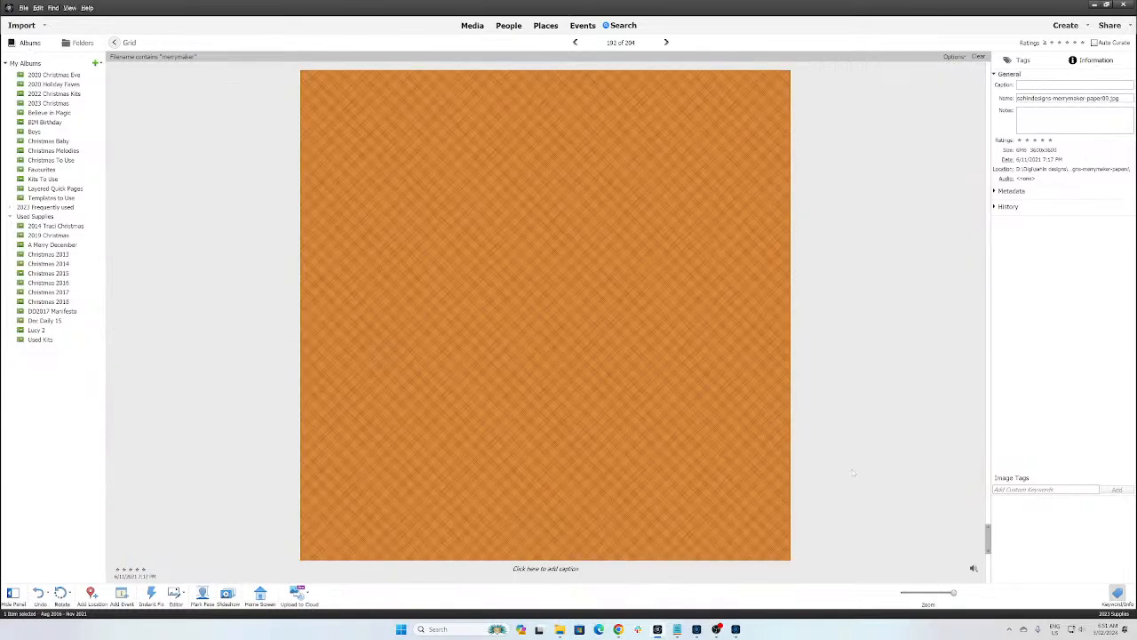
{"action": "key", "text": "Left"}
{"action": "key", "text": "Right"}
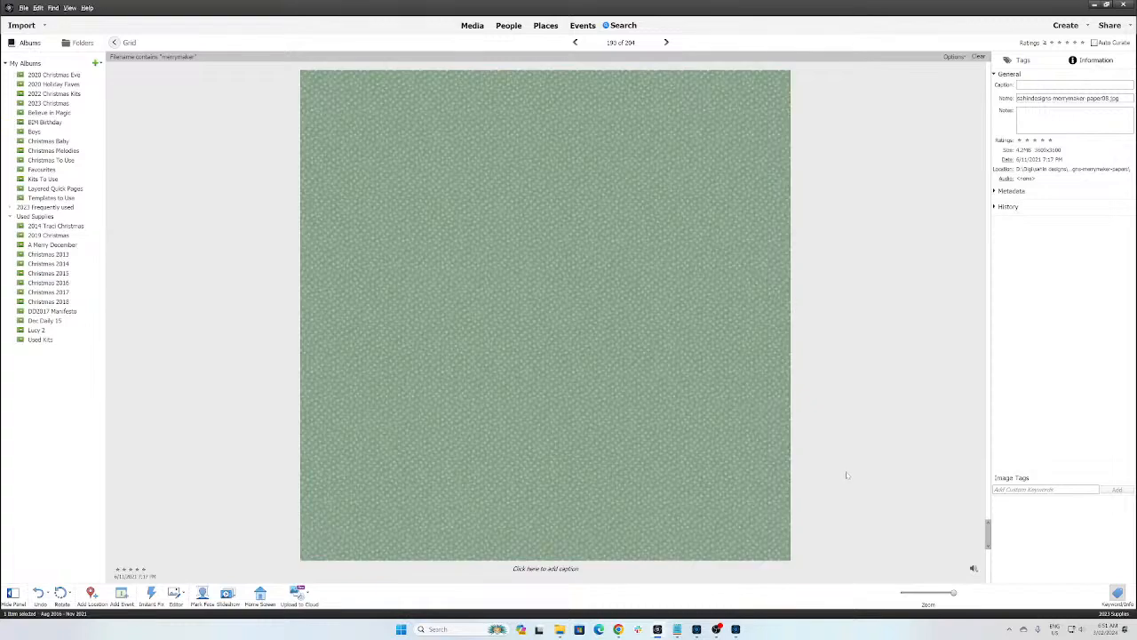
{"action": "key", "text": "Right"}
{"action": "key", "text": "Right"}
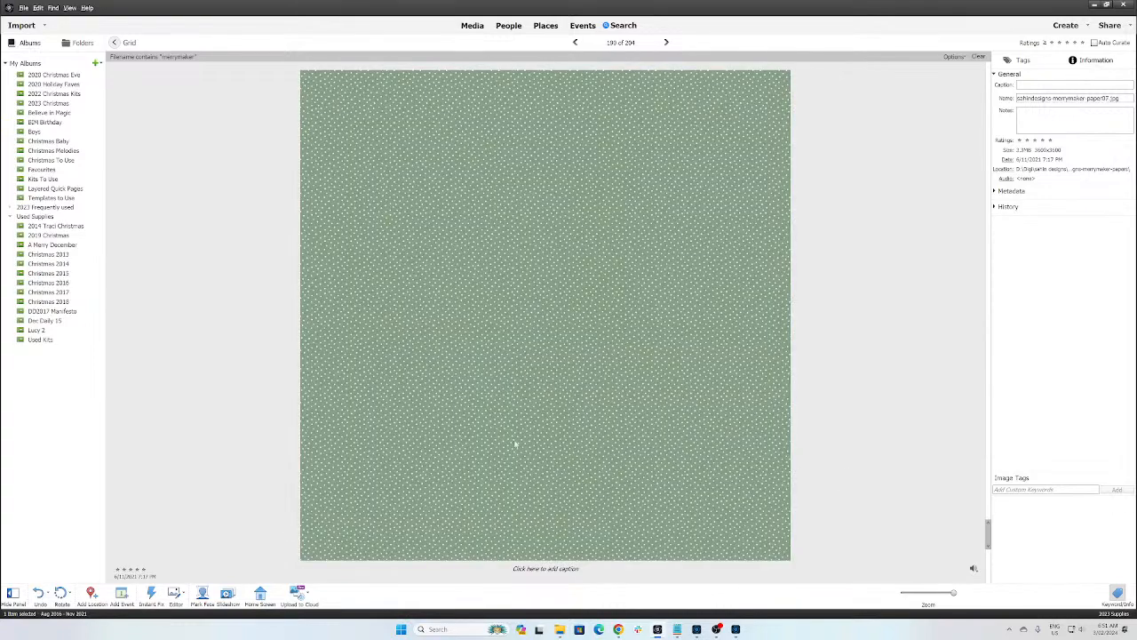
Step: Step through the papers to the green solid and white pine-branch papers
{"action": "left_click", "coordinate": [736, 629]}
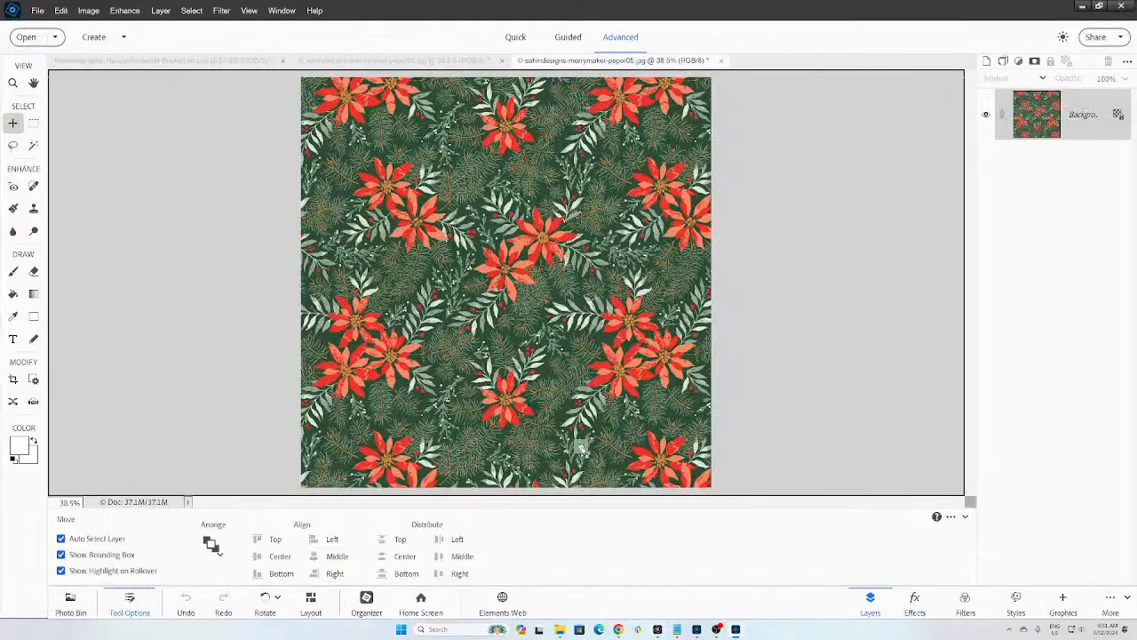
{"action": "key", "text": "alt+Tab"}
{"action": "key", "text": "Right"}
{"action": "key", "text": "Right"}
{"action": "key", "text": "Right"}
{"action": "key", "text": "Right"}
{"action": "key", "text": "Right"}
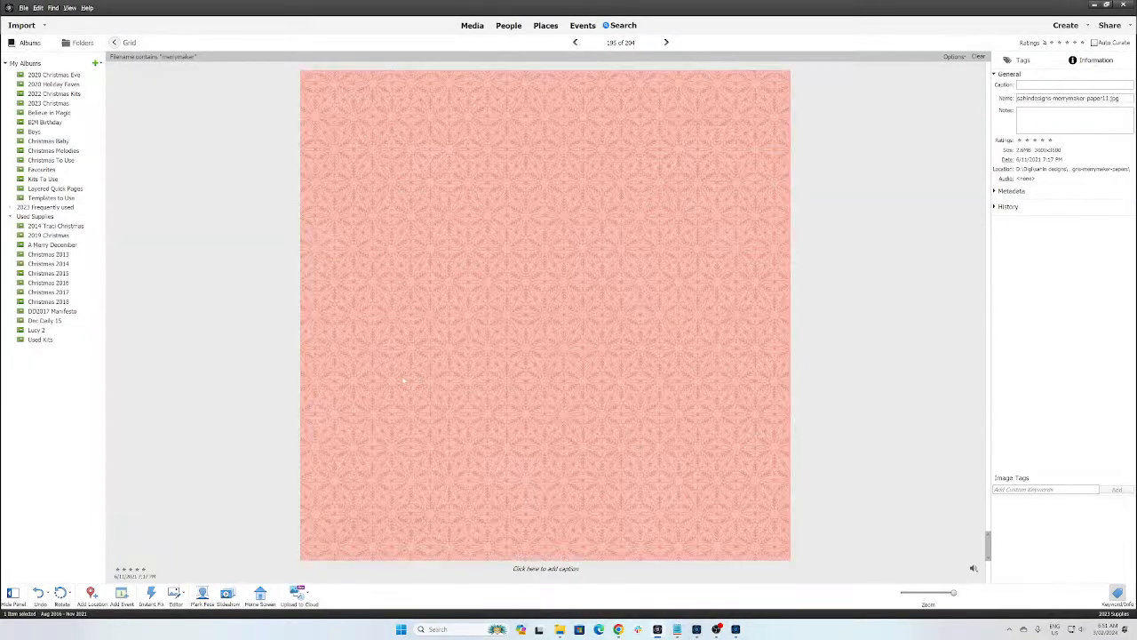
{"action": "key", "text": "Right"}
{"action": "key", "text": "Right"}
{"action": "key", "text": "Right"}
{"action": "key", "text": "Left"}
{"action": "key", "text": "Left"}
{"action": "key", "text": "Left"}
{"action": "key", "text": "Left"}
{"action": "key", "text": "Left"}
{"action": "key", "text": "Right"}
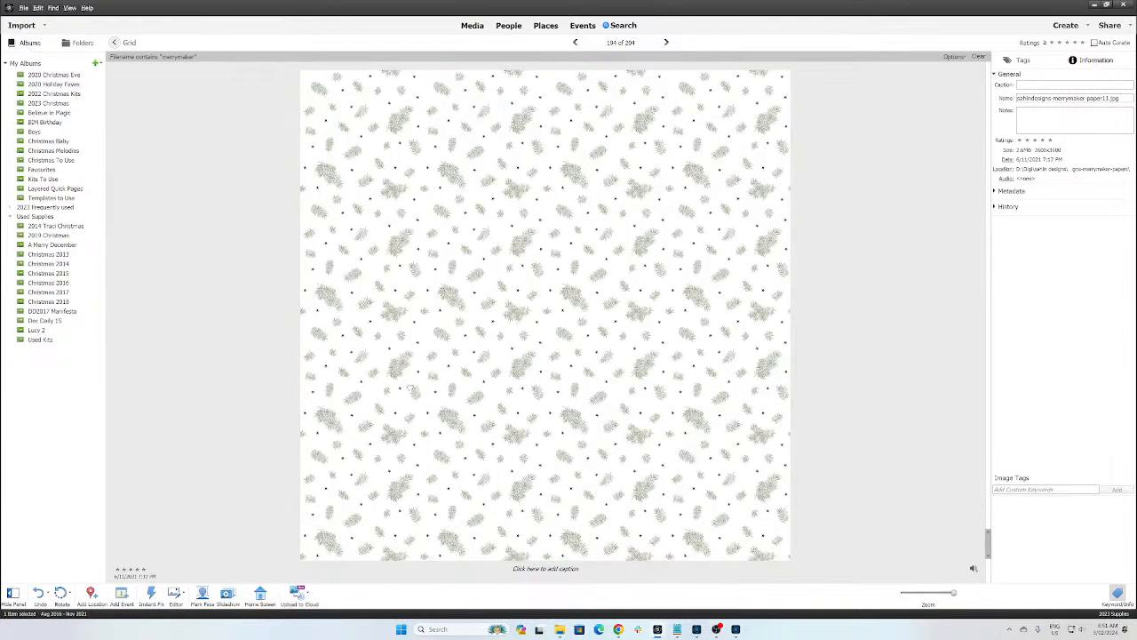
Step: In the Editor, show the Photo Bin and make the bucket list page the active document
{"action": "left_click", "coordinate": [717, 629]}
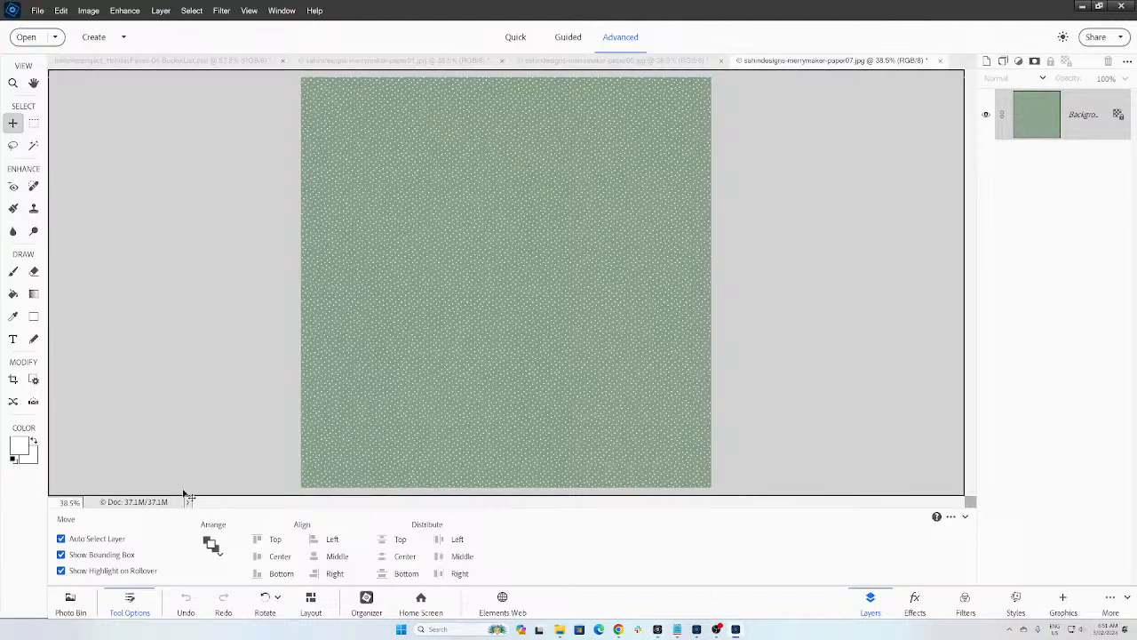
{"action": "left_click", "coordinate": [71, 603]}
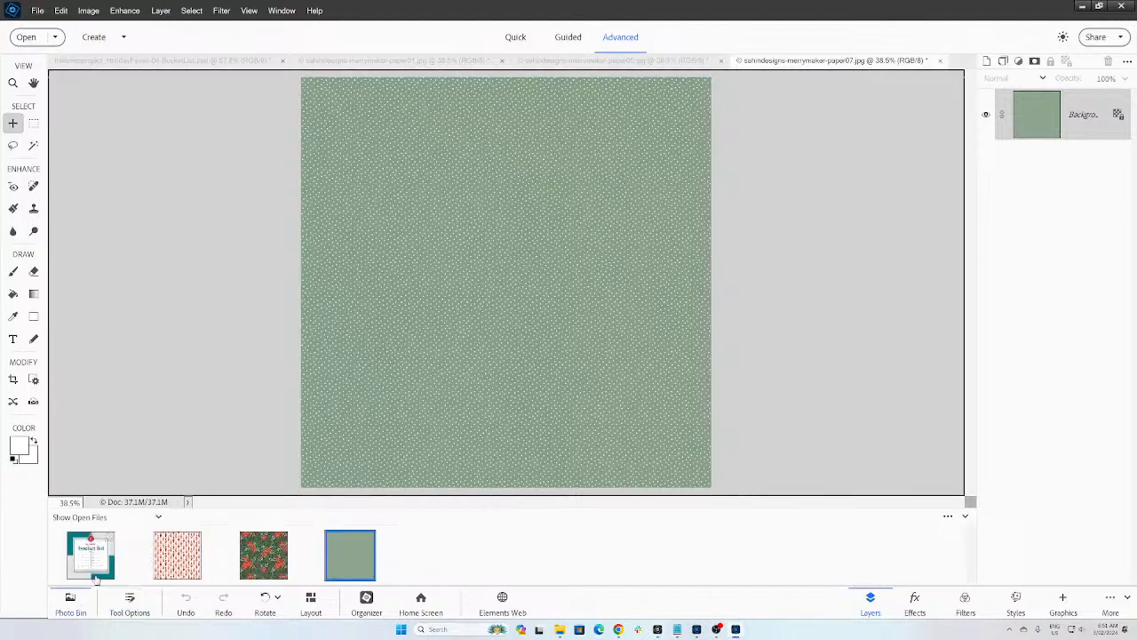
{"action": "double_click", "coordinate": [96, 578]}
{"action": "key", "text": "alt+Tab"}
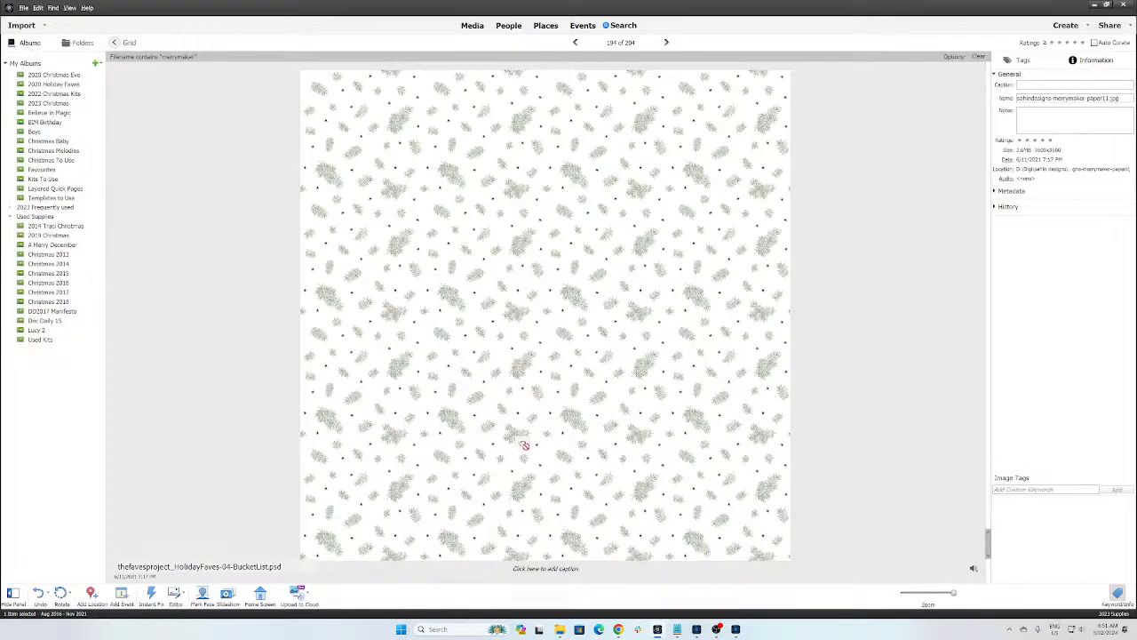
{"action": "left_click", "coordinate": [734, 629]}
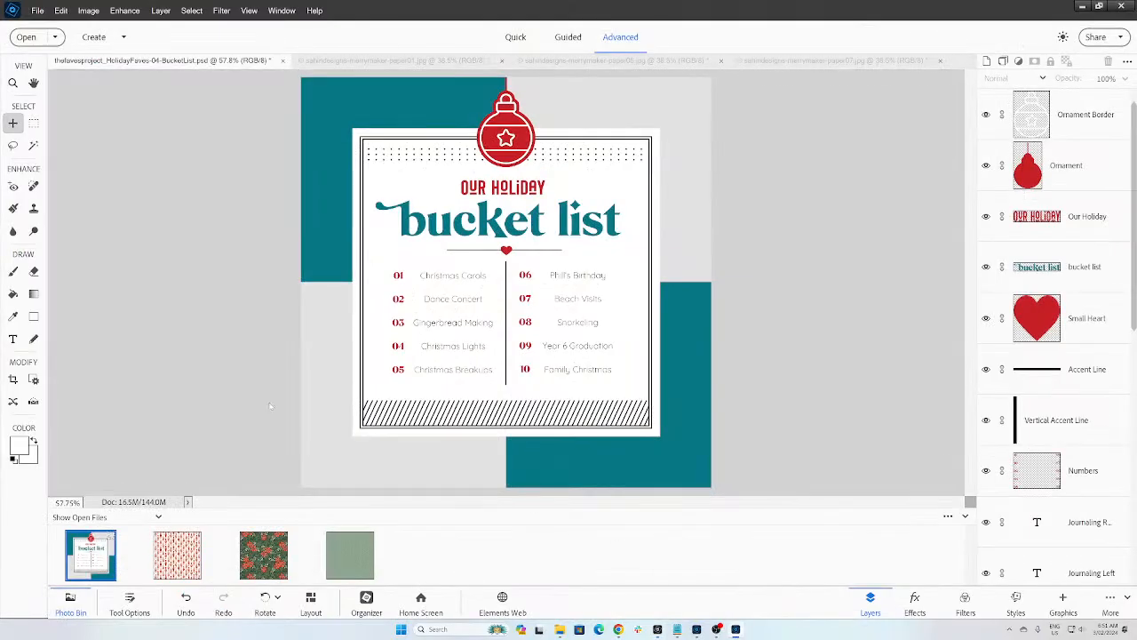
{"action": "left_click", "coordinate": [110, 556]}
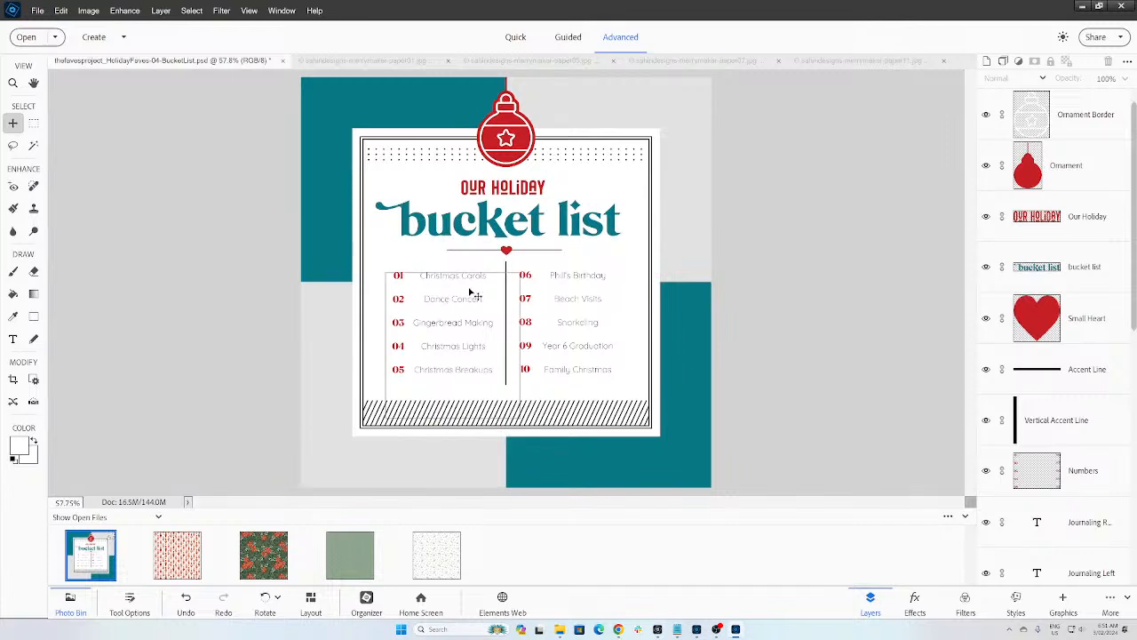
Step: Replace 'Beach Visits' with 'The Nutcracker' as item 07 in the Journaling Right text
{"action": "left_click", "coordinate": [566, 322]}
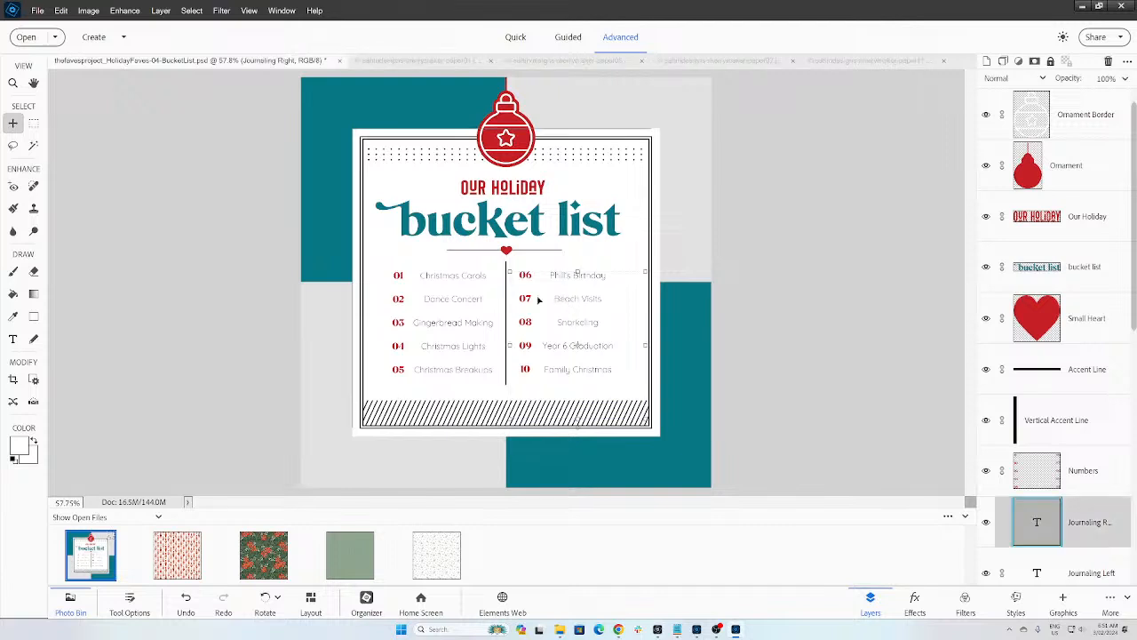
{"action": "key", "text": "t"}
{"action": "left_click", "coordinate": [569, 300]}
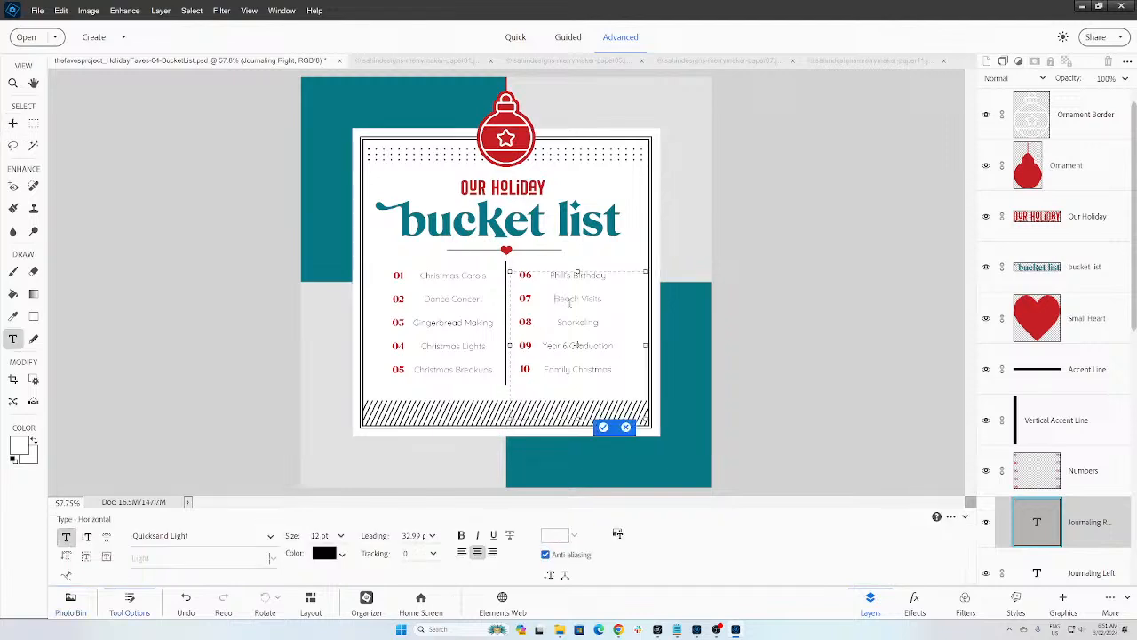
{"action": "triple_click", "coordinate": [569, 300]}
{"action": "type", "text": "The Ni"}
{"action": "type", "text": "tcracker"}
{"action": "left_click", "coordinate": [604, 427]}
{"action": "key", "text": "v"}
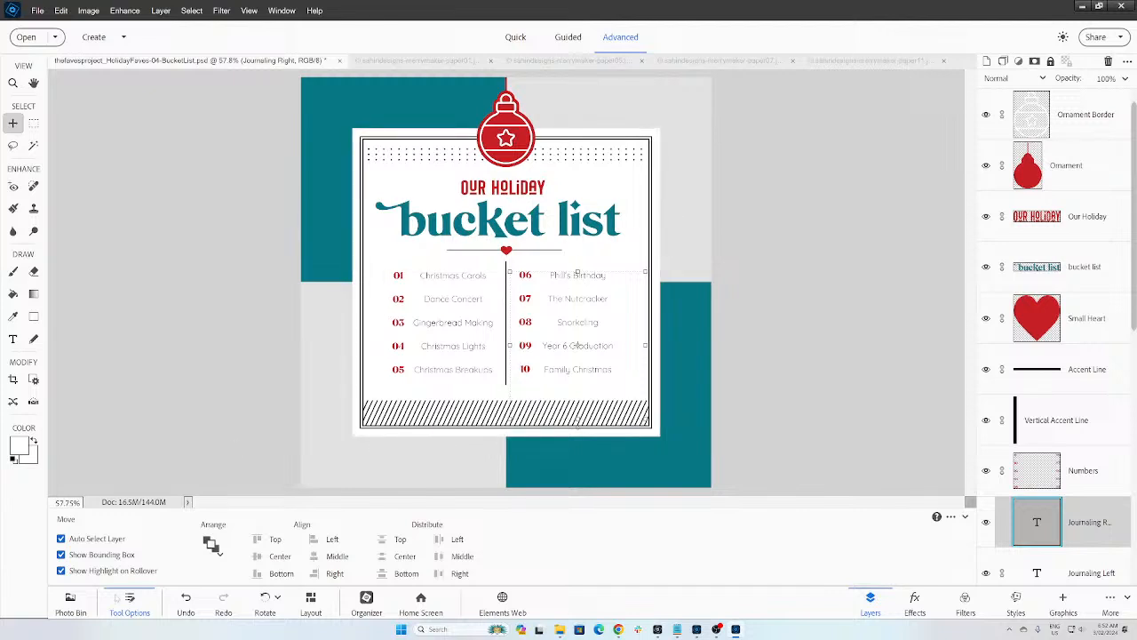
{"action": "left_click", "coordinate": [88, 602]}
Step: Add the poinsettia, sage dotted and nutcracker papers and clip each to its quadrant
{"action": "left_click_drag", "start_coordinate": [263, 554], "coordinate": [306, 448]}
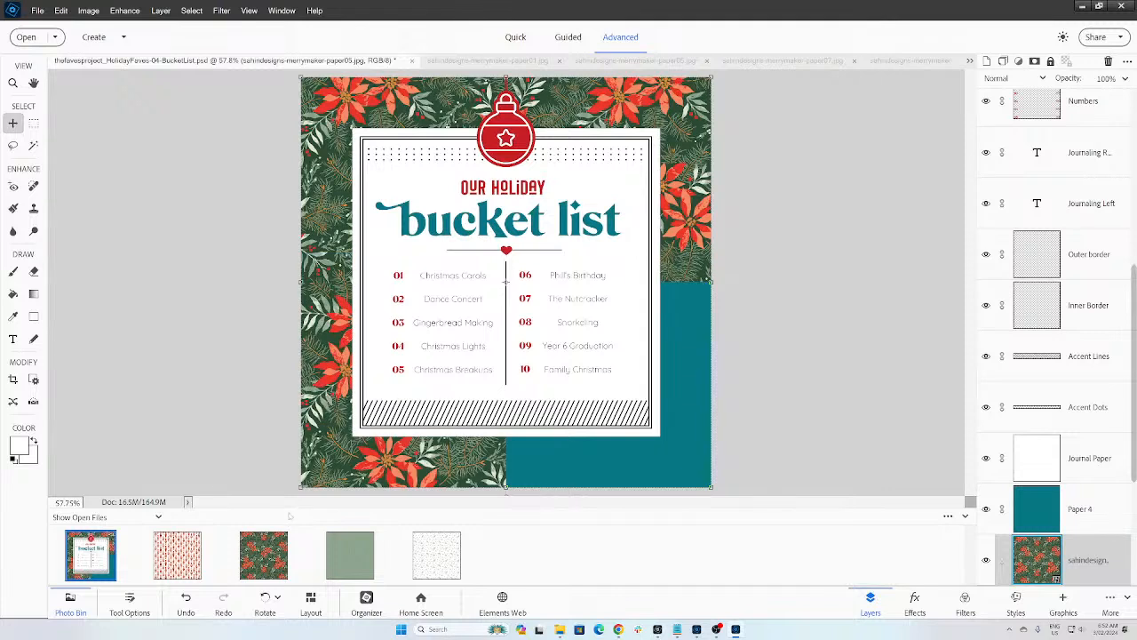
{"action": "key", "text": "ctrl+g"}
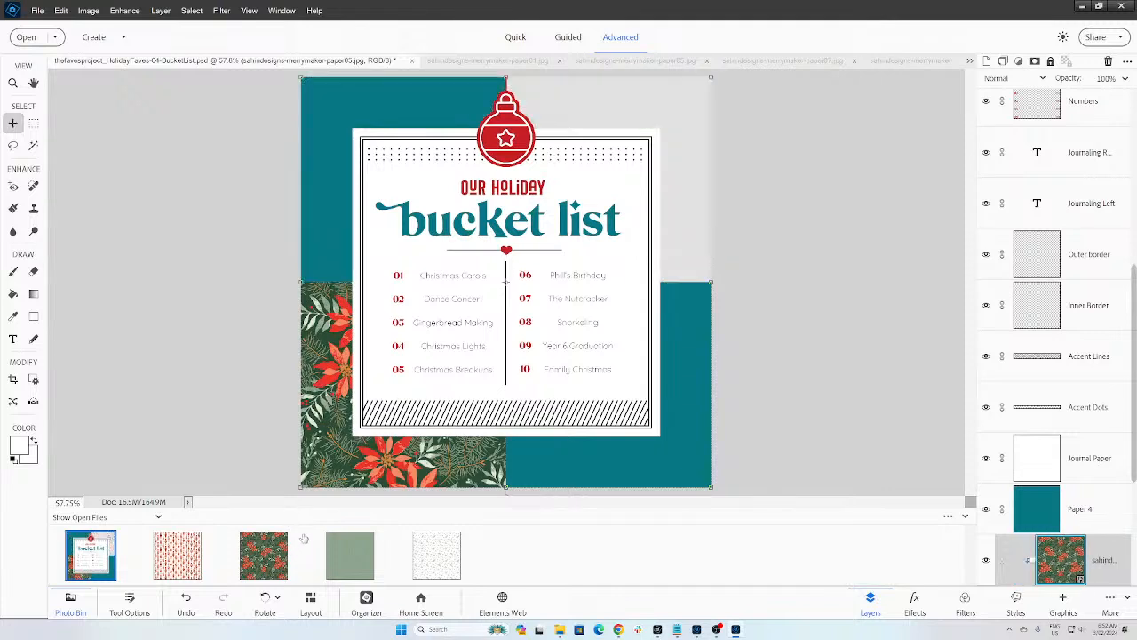
{"action": "left_click_drag", "start_coordinate": [359, 562], "coordinate": [615, 455]}
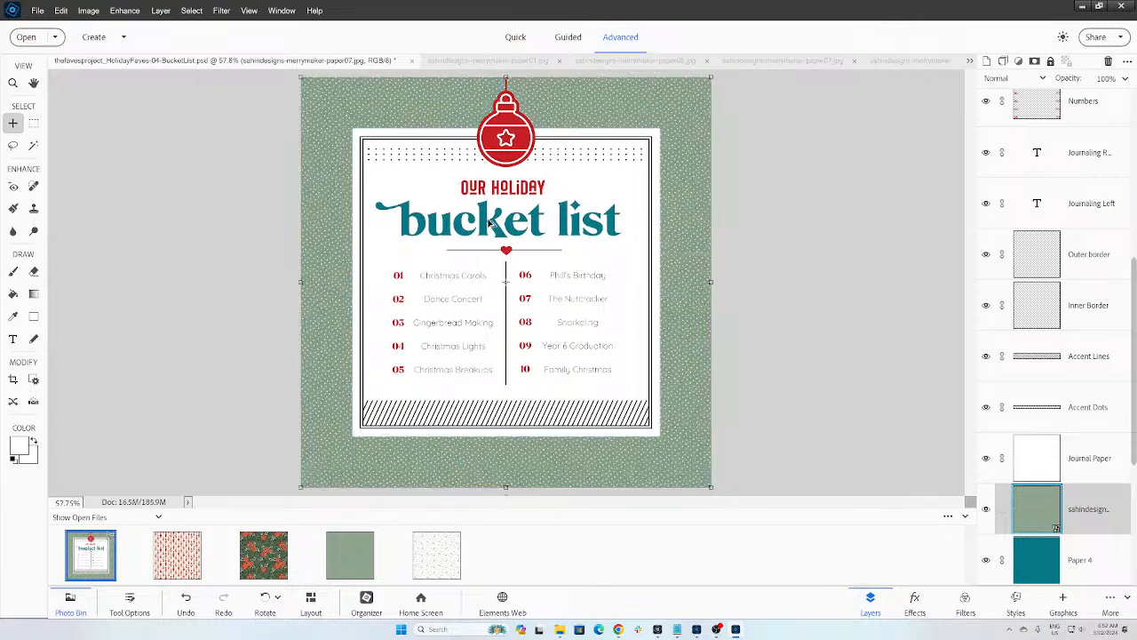
{"action": "key", "text": "ctrl+g"}
{"action": "left_click_drag", "start_coordinate": [202, 546], "coordinate": [704, 175]}
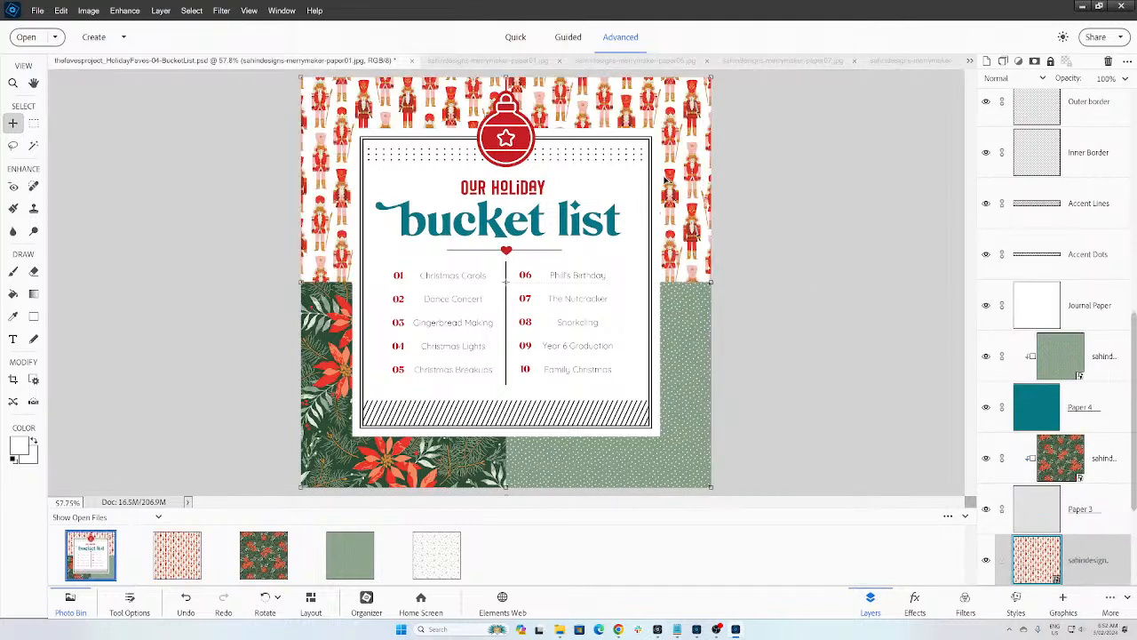
{"action": "key", "text": "ctrl+g"}
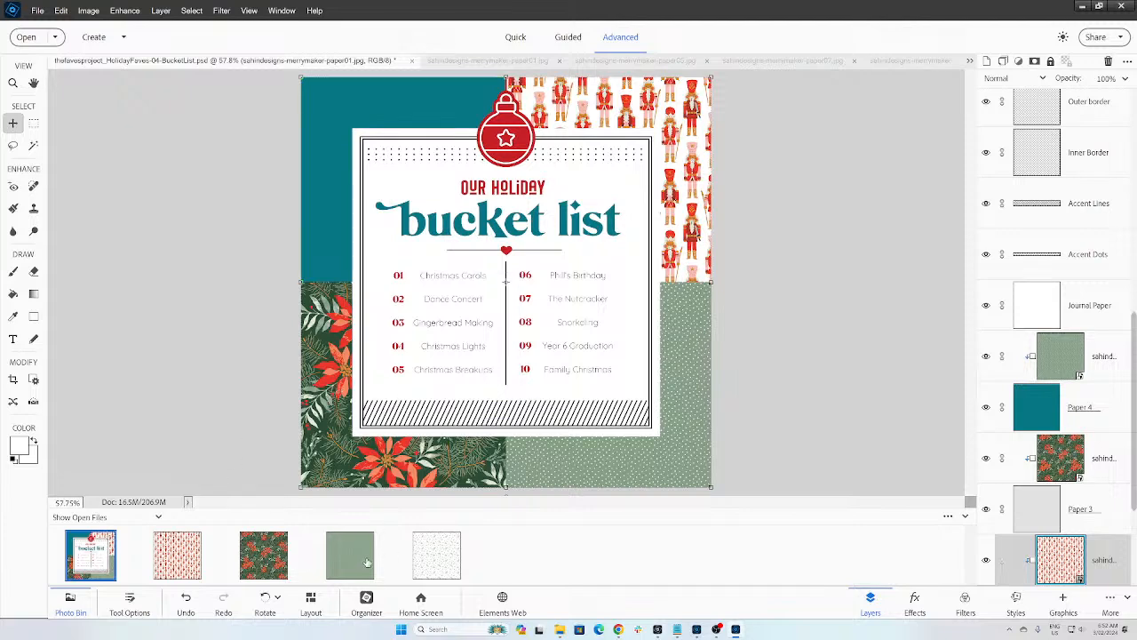
Step: Add the white pine-sprig paper to the layout, then return to the Organizer's merrymaker grid
{"action": "left_click", "coordinate": [182, 549]}
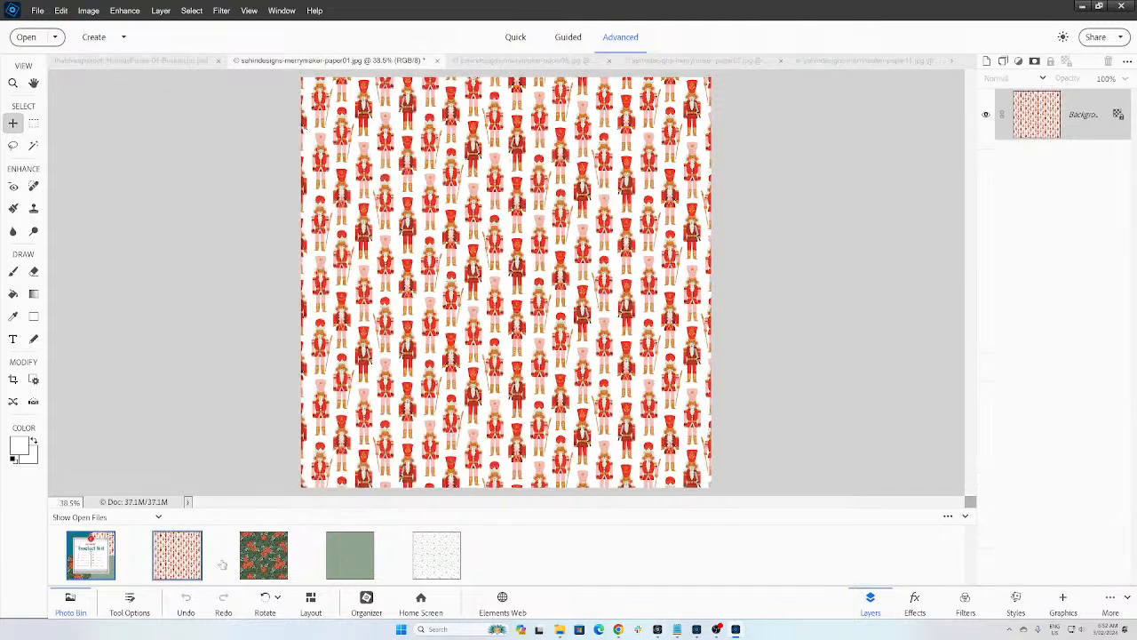
{"action": "double_click", "coordinate": [95, 553]}
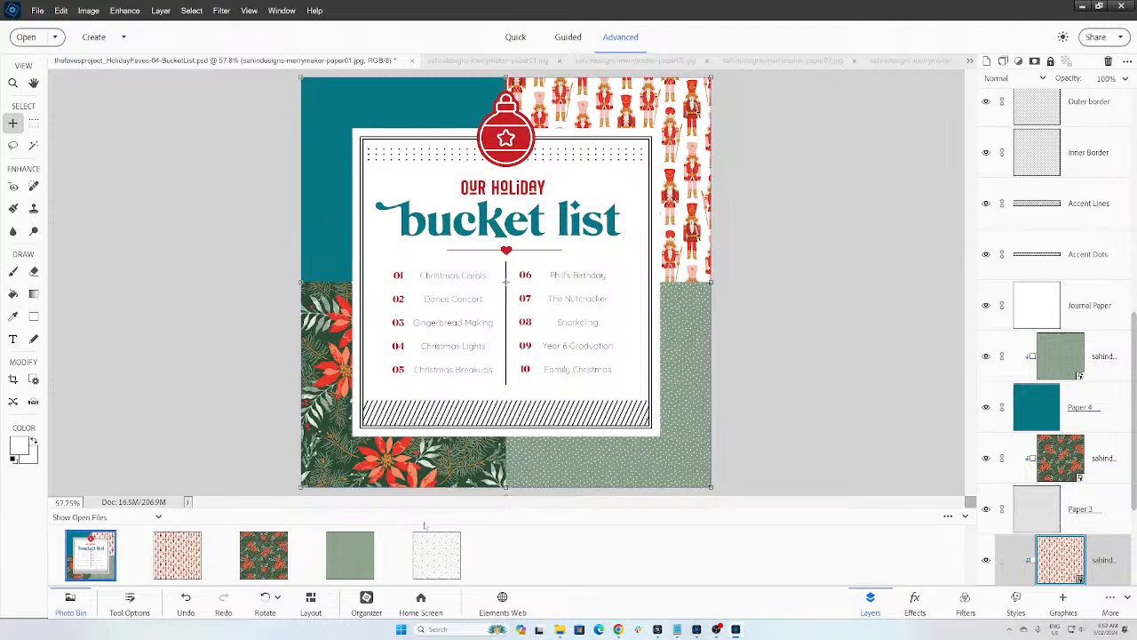
{"action": "left_click_drag", "start_coordinate": [435, 552], "coordinate": [333, 182]}
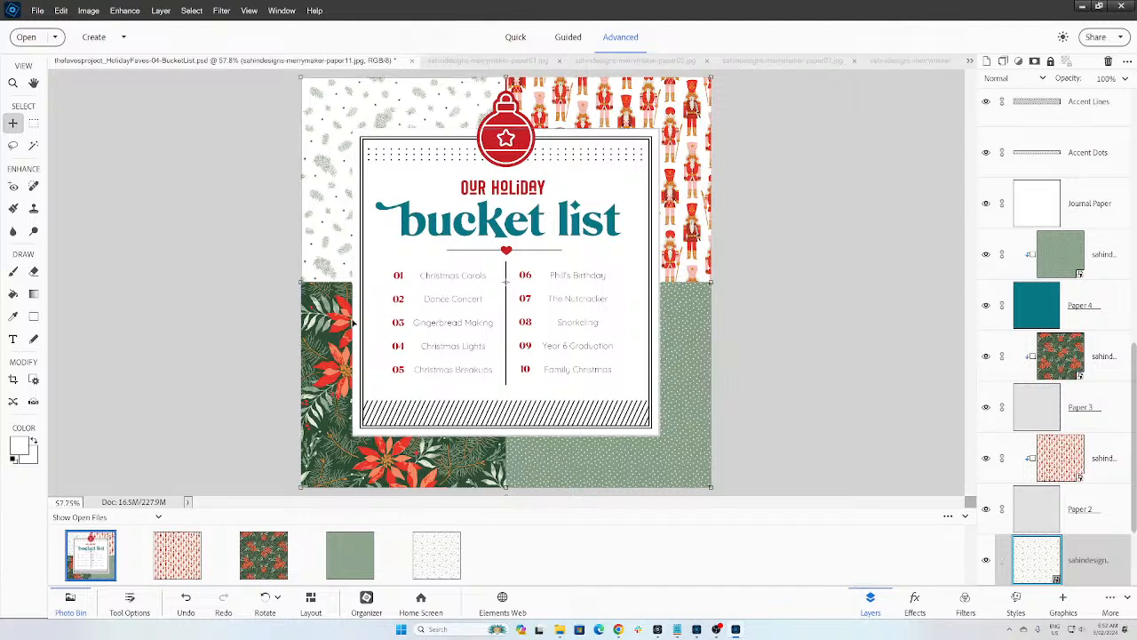
{"action": "key", "text": "alt+Tab"}
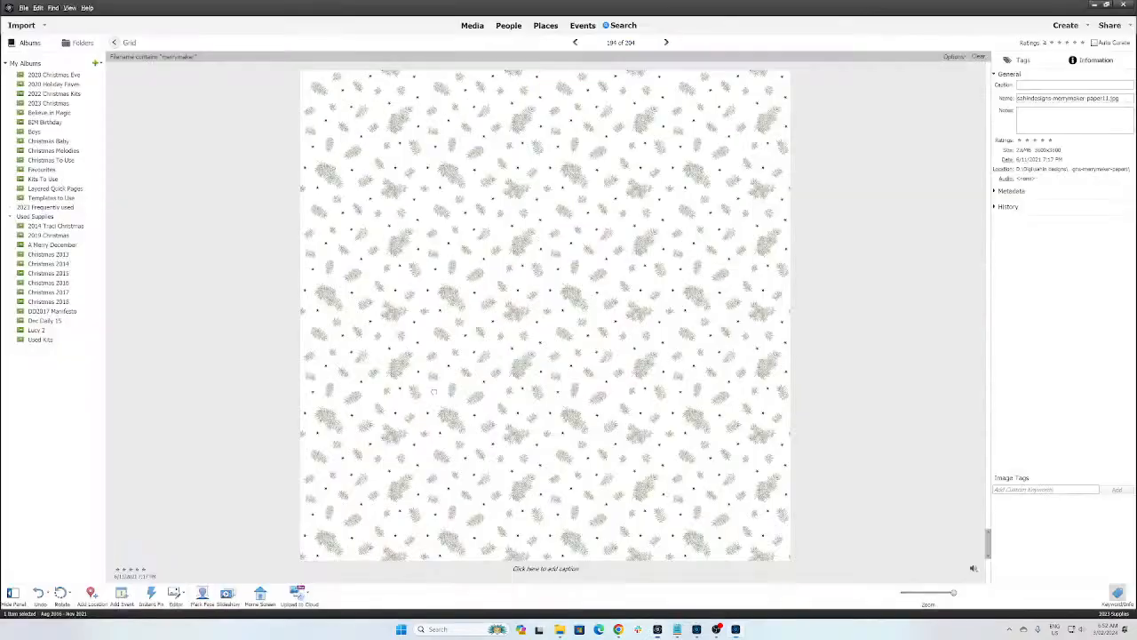
{"action": "key", "text": "alt+Tab"}
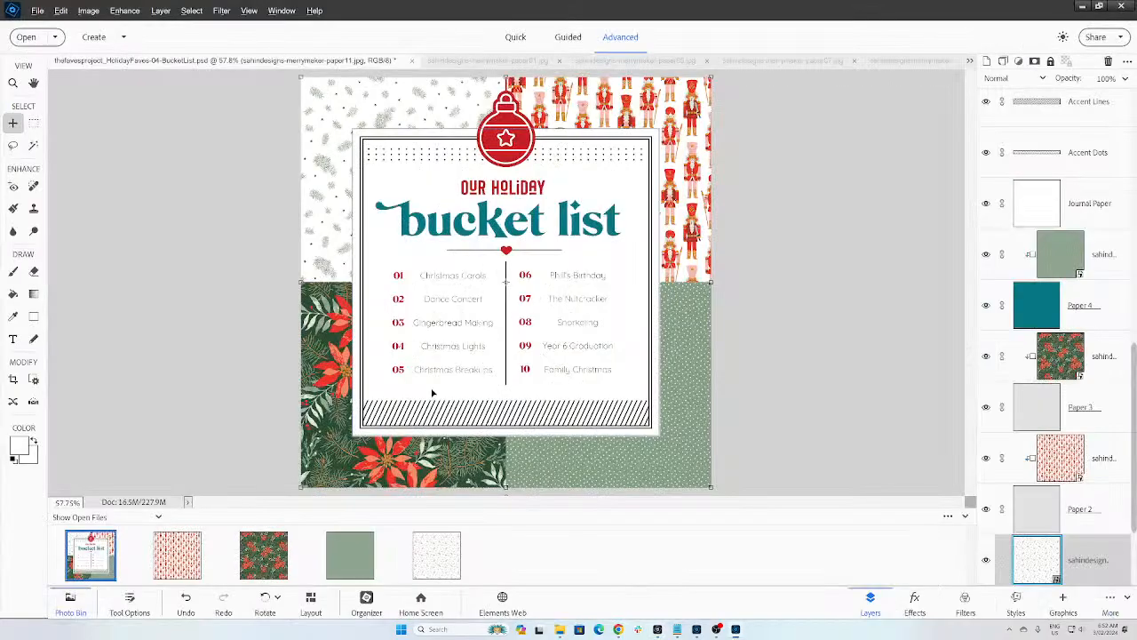
{"action": "key", "text": "alt+Tab"}
{"action": "left_click", "coordinate": [933, 593]}
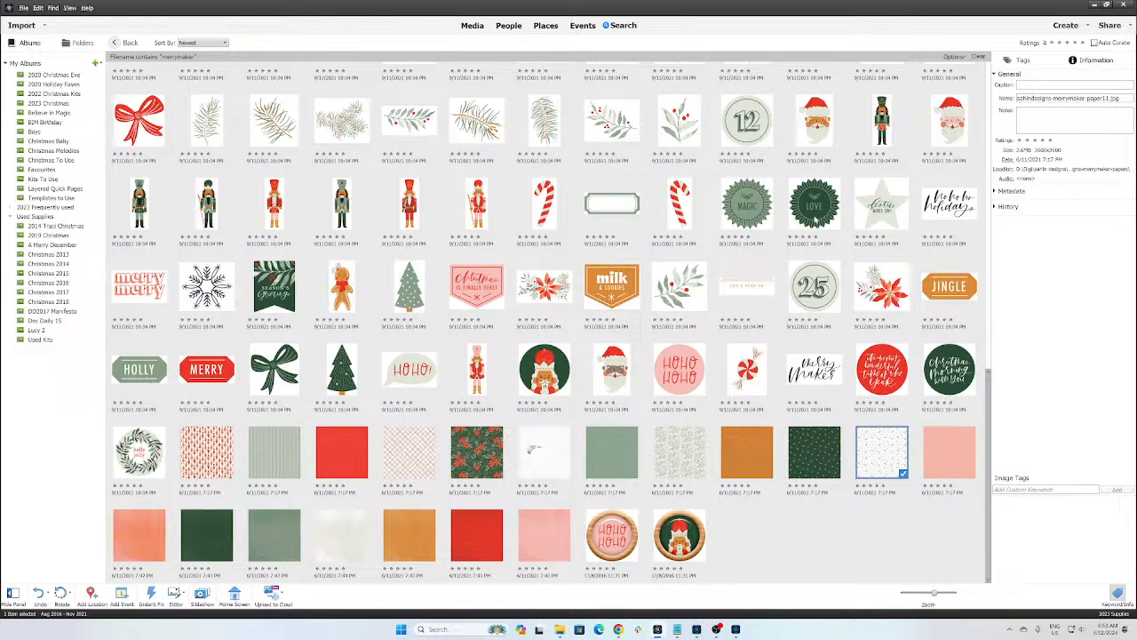
Step: Place the green merrymaker-love.png badge on the bucket list layout over the ornament
{"action": "left_click", "coordinate": [814, 214]}
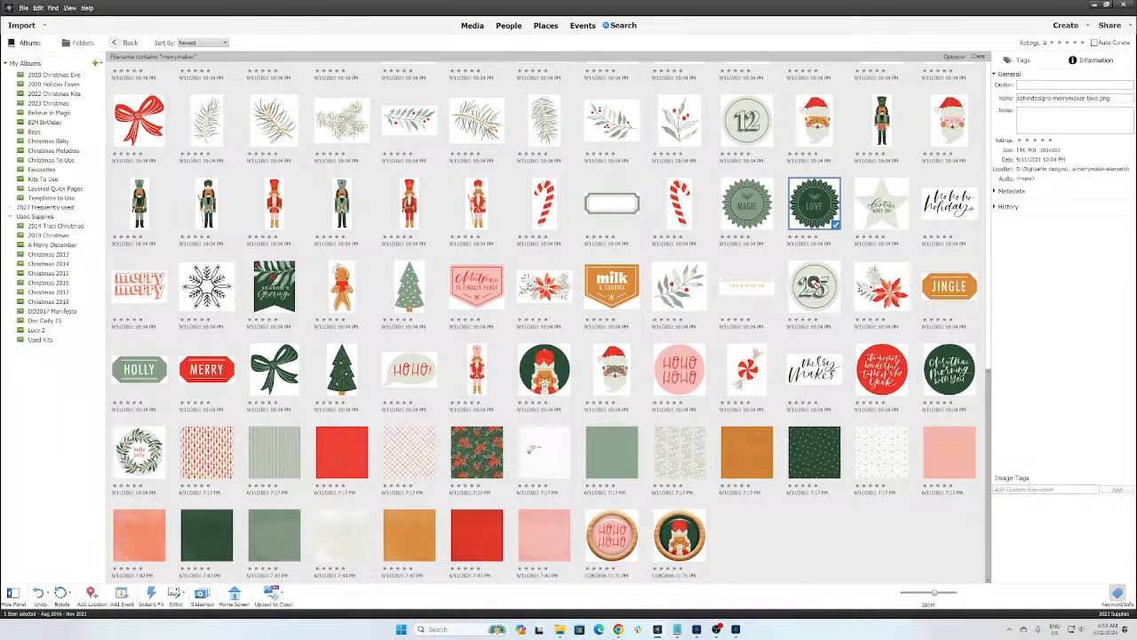
{"action": "left_click_drag", "start_coordinate": [577, 434], "coordinate": [498, 391]}
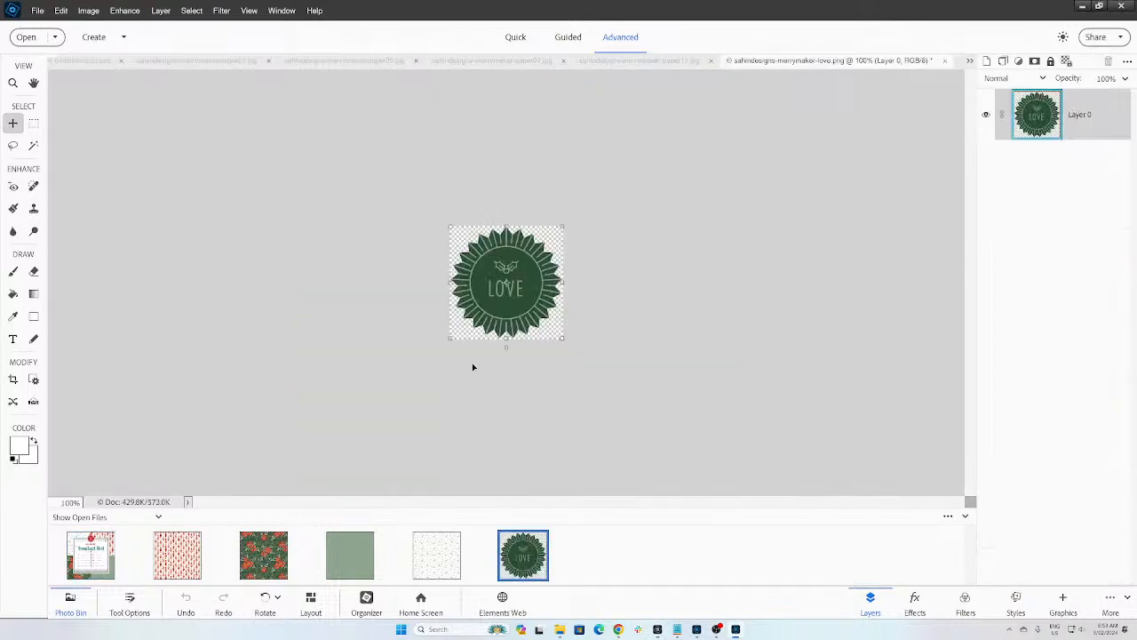
{"action": "left_click", "coordinate": [88, 552]}
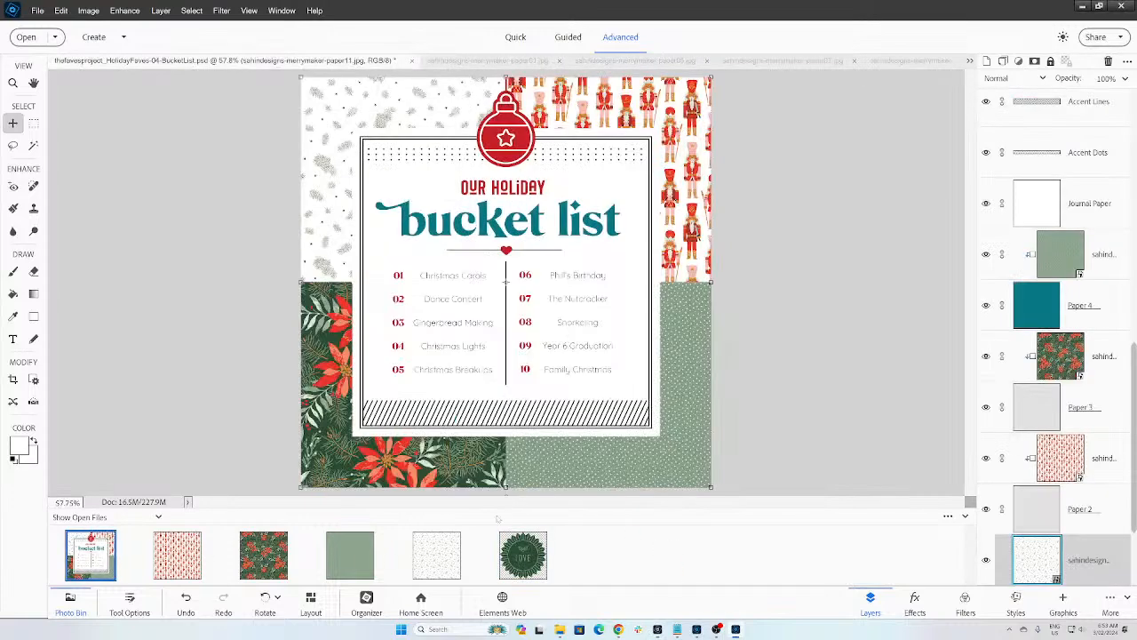
{"action": "left_click_drag", "start_coordinate": [511, 551], "coordinate": [488, 149]}
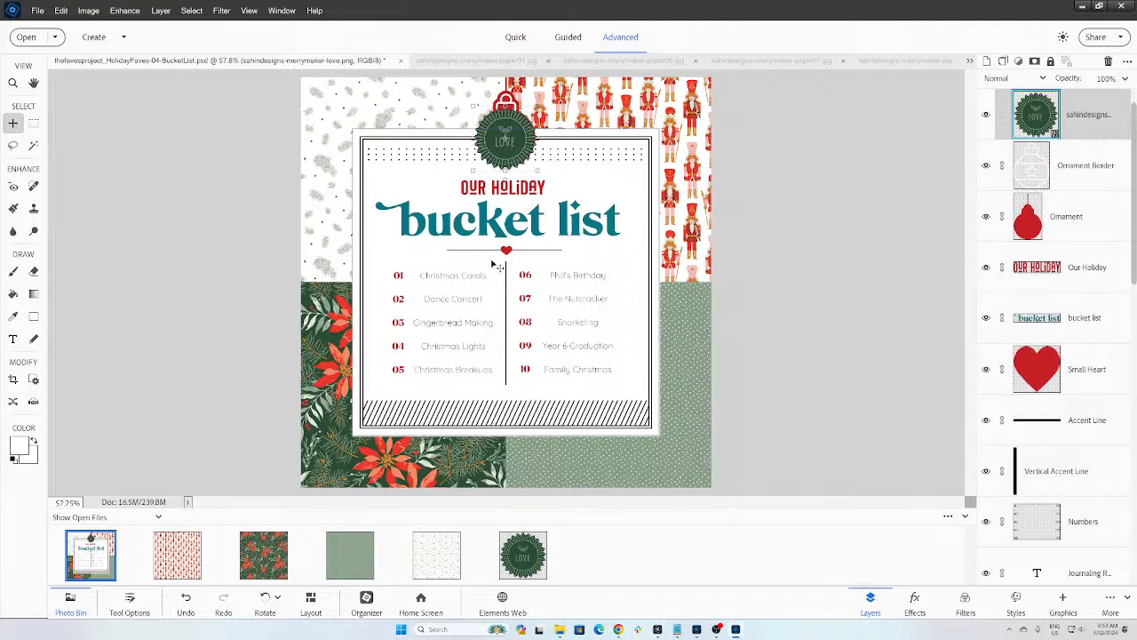
Step: Nudge the LOVE badge into position and hide the Ornament Border and Ornament layers
{"action": "left_click_drag", "start_coordinate": [501, 144], "coordinate": [498, 141]}
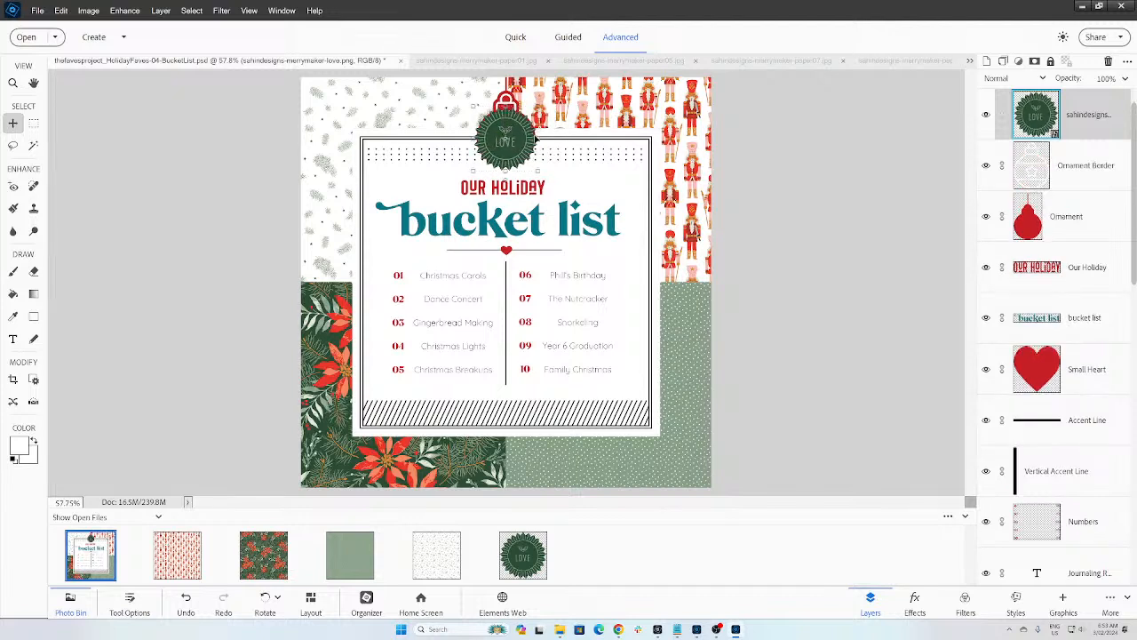
{"action": "left_click", "coordinate": [985, 165]}
{"action": "left_click", "coordinate": [985, 216]}
Step: Switch from the Editor back to the Organizer
{"action": "left_click", "coordinate": [560, 632]}
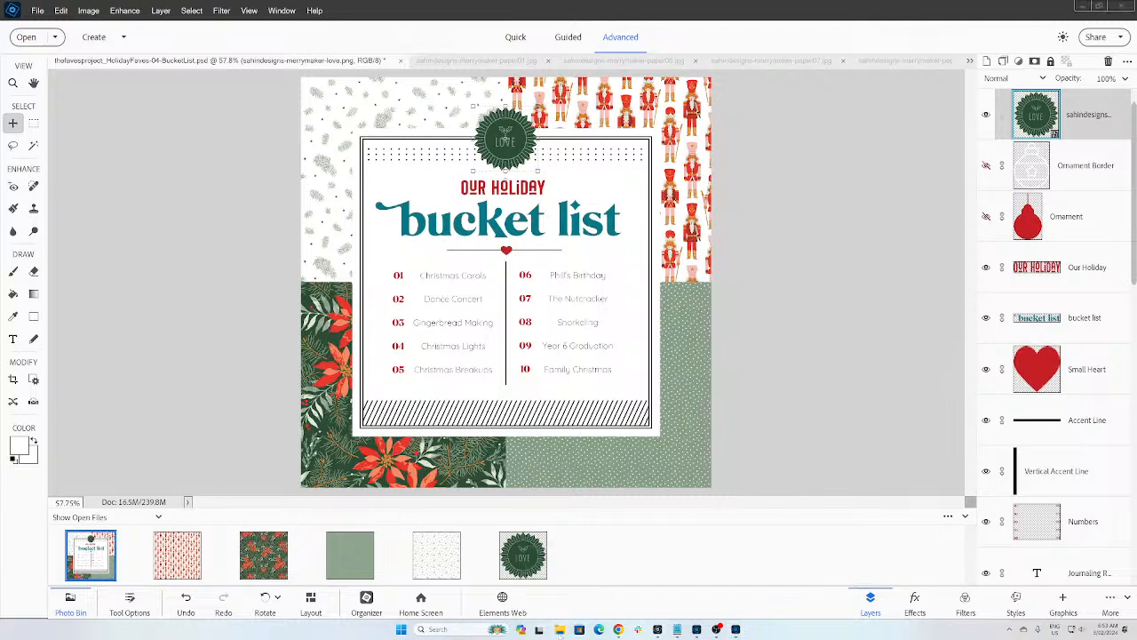
{"action": "left_click", "coordinate": [697, 631]}
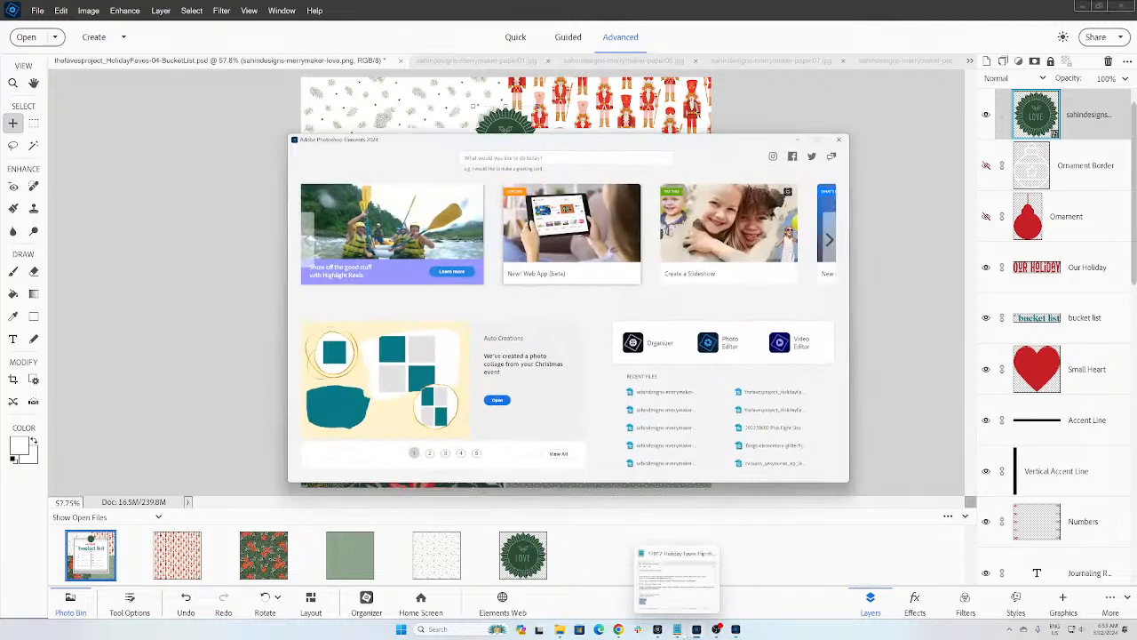
{"action": "left_click", "coordinate": [735, 629]}
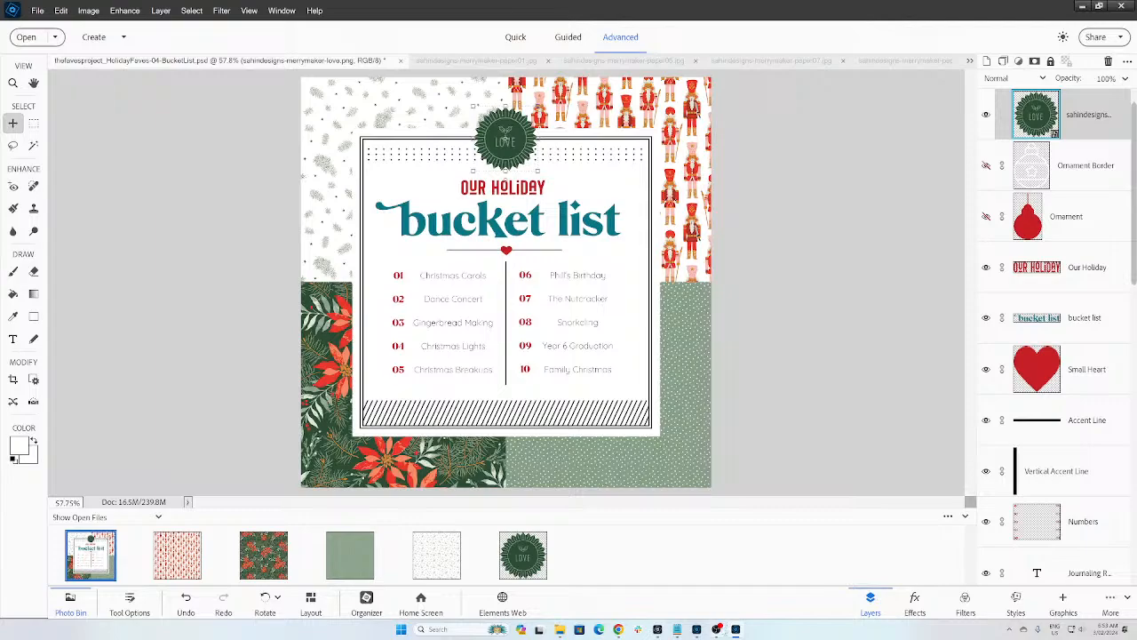
{"action": "mouse_move", "coordinate": [716, 631]}
{"action": "left_click", "coordinate": [657, 629]}
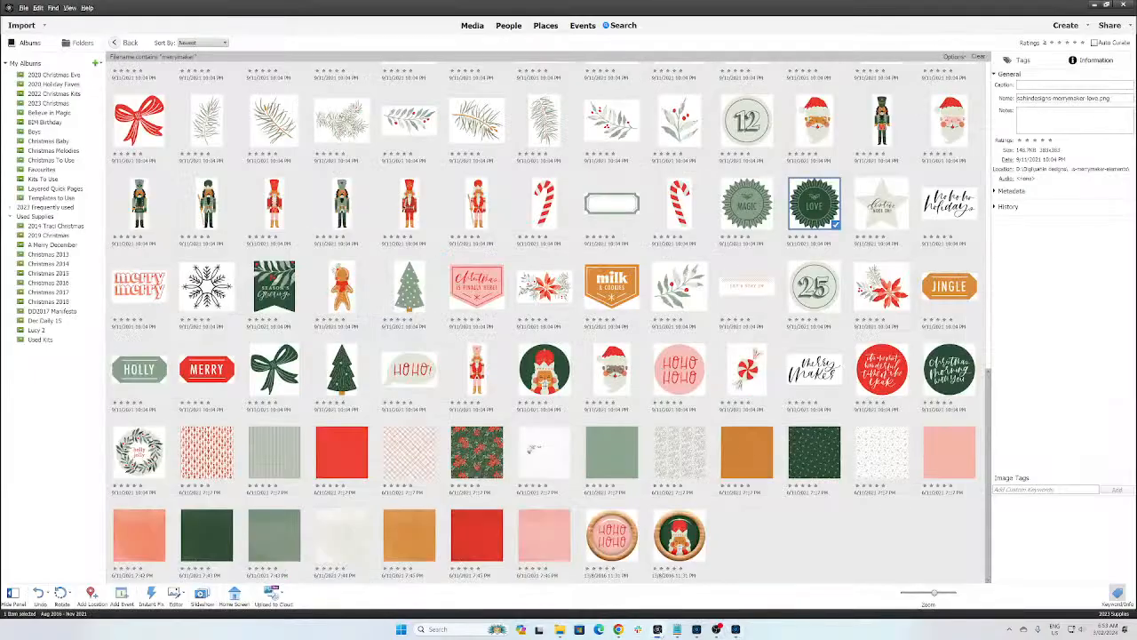
Step: Add all 204 merrymaker items to the 2023 Christmas album
{"action": "key", "text": "ctrl+a"}
{"action": "left_click", "coordinate": [207, 121]}
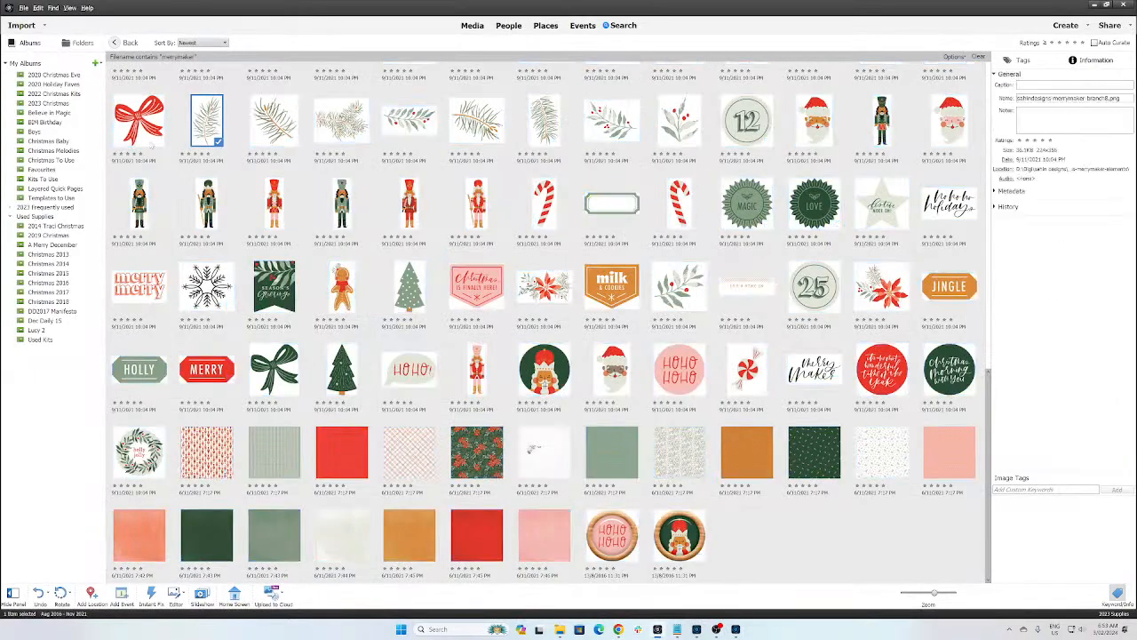
{"action": "key", "text": "ctrl+a"}
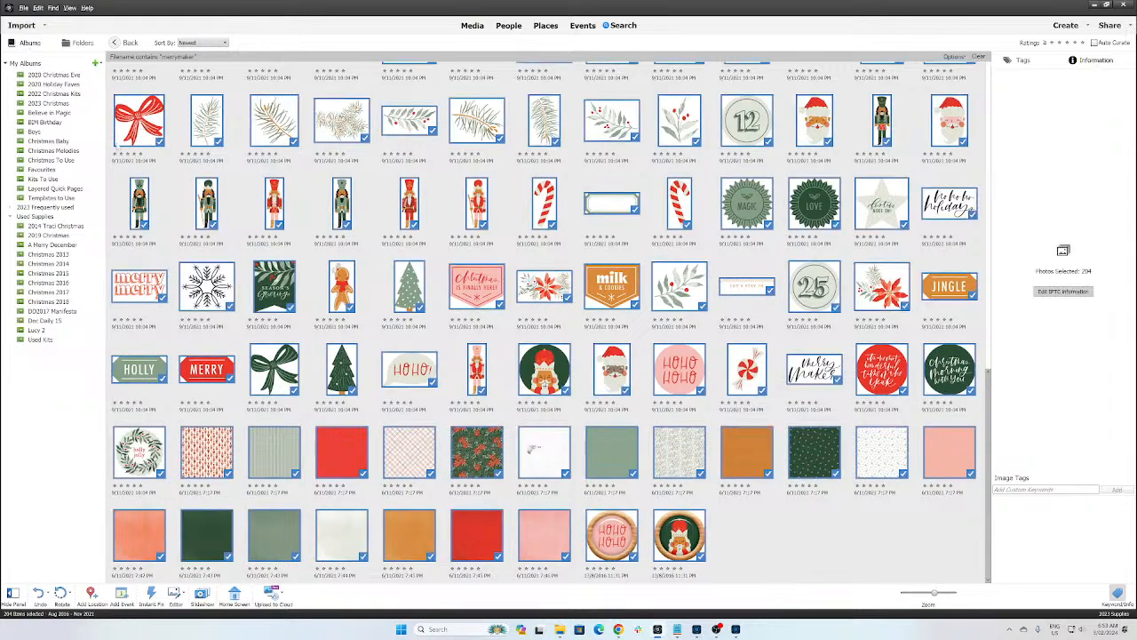
{"action": "left_click_drag", "start_coordinate": [133, 137], "coordinate": [24, 218]}
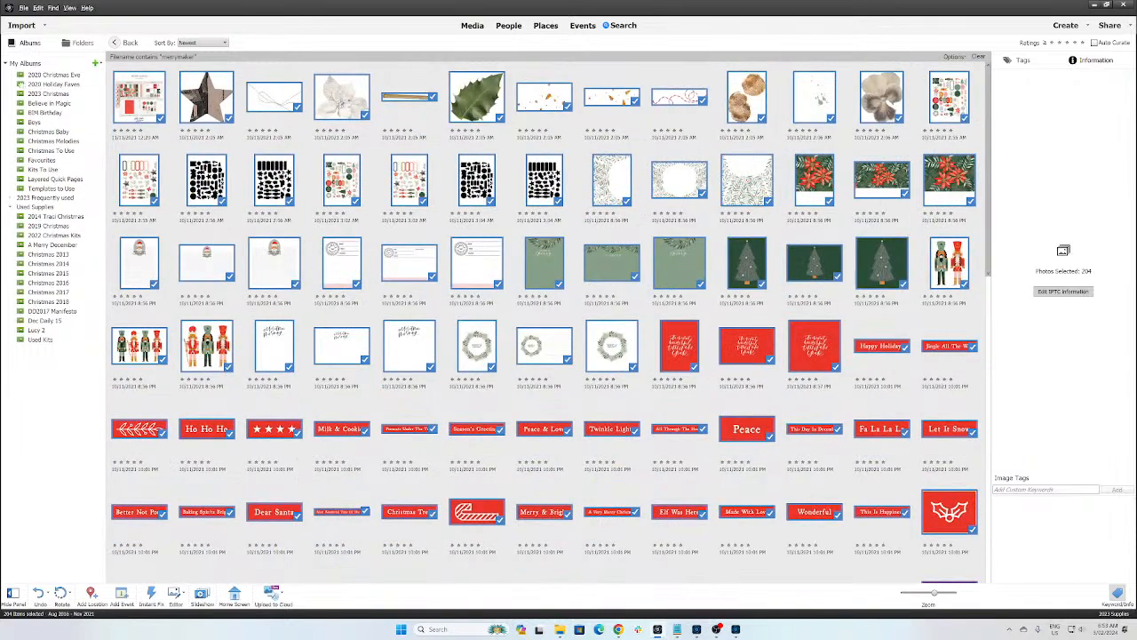
Step: Move the 2020 Holiday Faves and 2020 Christmas Eve albums into the collapsed Used Supplies group
{"action": "left_click_drag", "start_coordinate": [36, 84], "coordinate": [25, 218]}
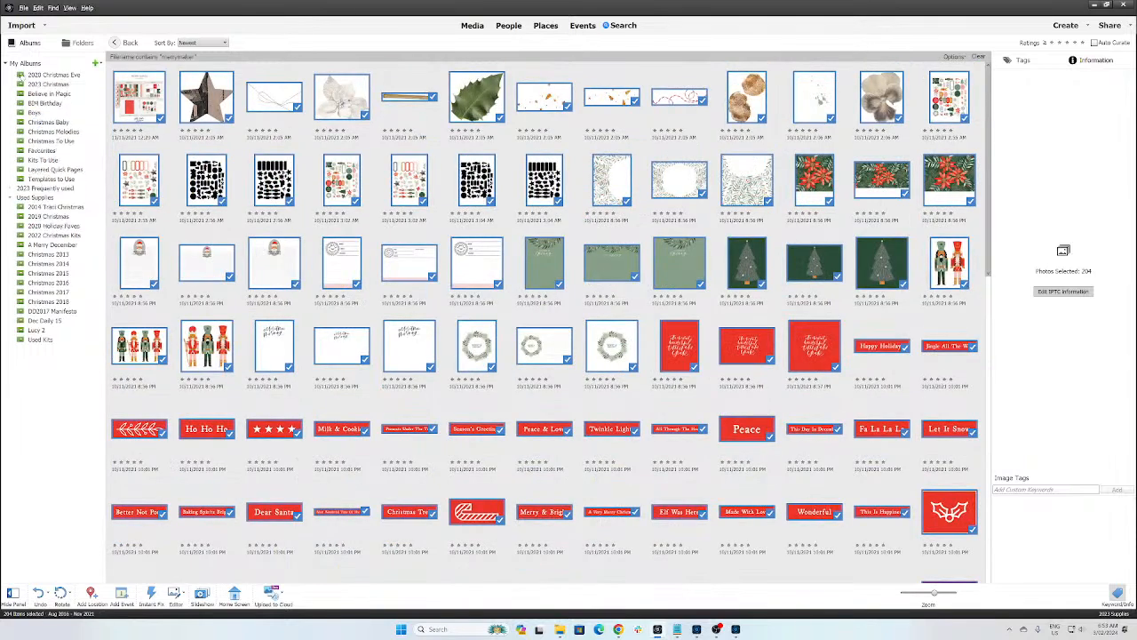
{"action": "left_click_drag", "start_coordinate": [23, 75], "coordinate": [24, 197]}
{"action": "left_click", "coordinate": [11, 188]}
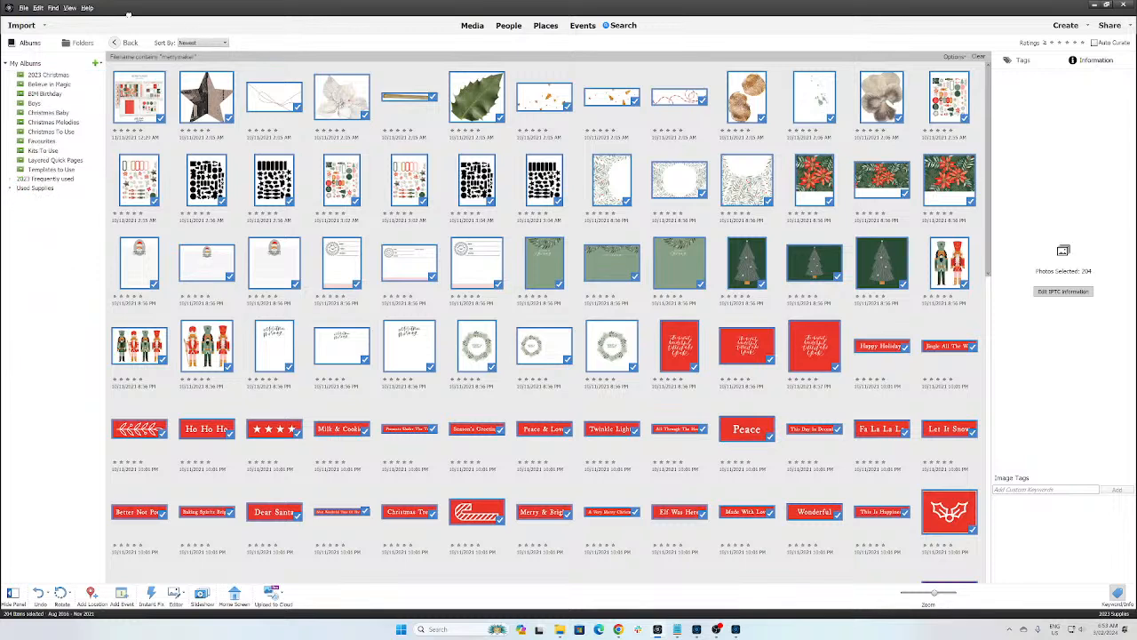
Step: Show the 2023 Christmas album and open the Holiday story page full size
{"action": "left_click", "coordinate": [49, 75]}
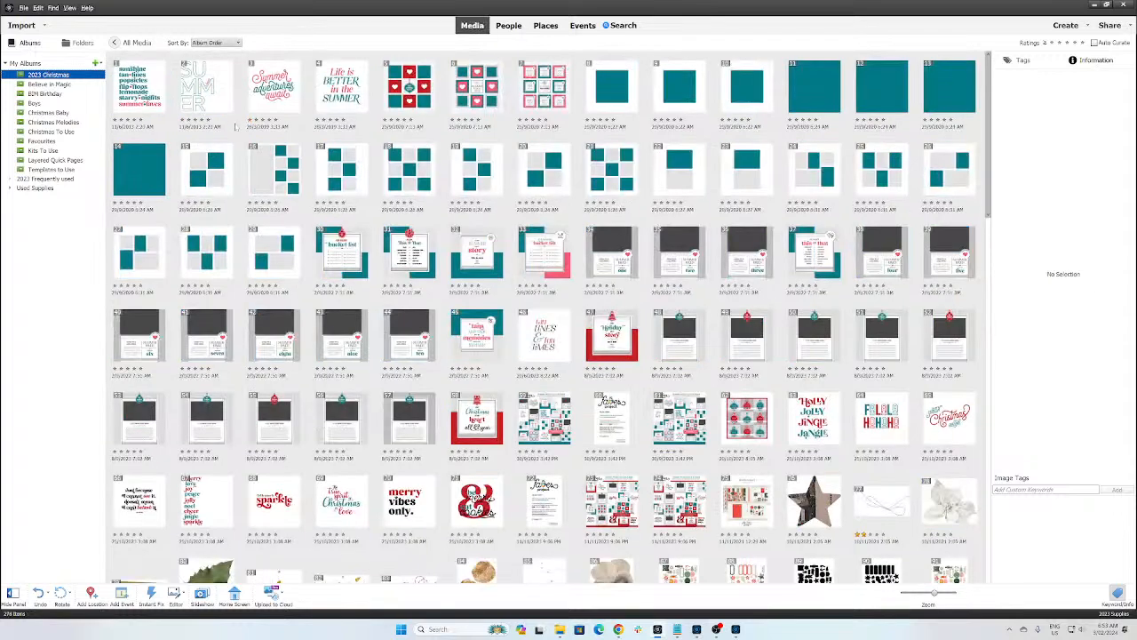
{"action": "left_click", "coordinate": [302, 176]}
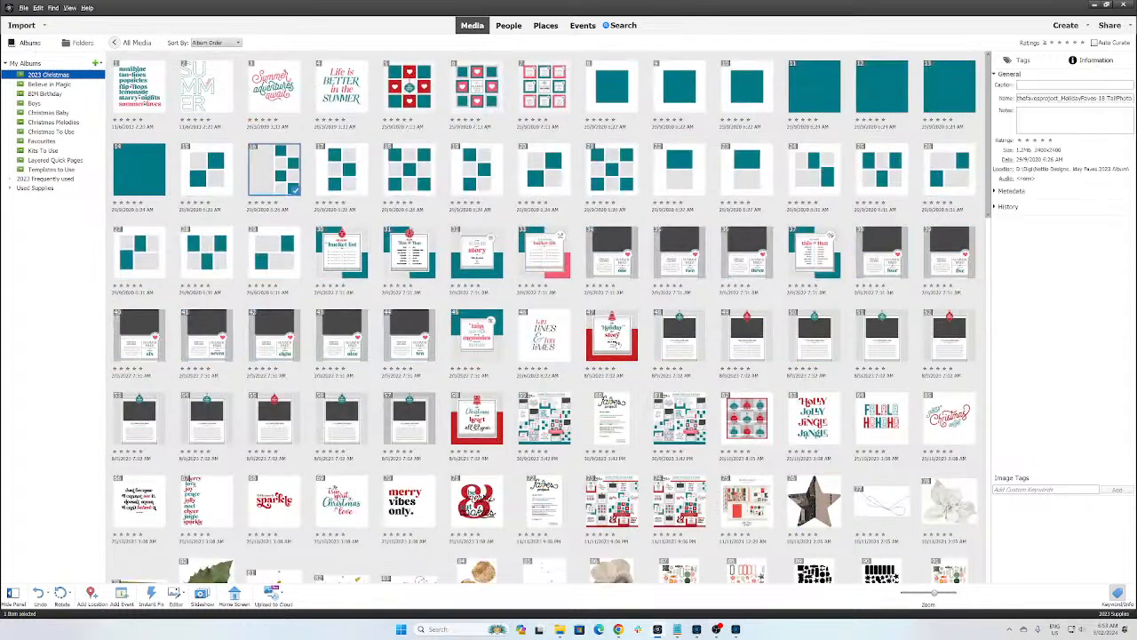
{"action": "double_click", "coordinate": [613, 342]}
Step: In the Editor, show the Ornament Border and red Ornament layers and hide the Love seal
{"action": "scroll", "coordinate": [622, 311], "scroll_direction": "down", "scroll_amount": 1}
{"action": "scroll", "coordinate": [596, 242], "scroll_direction": "down", "scroll_amount": 6}
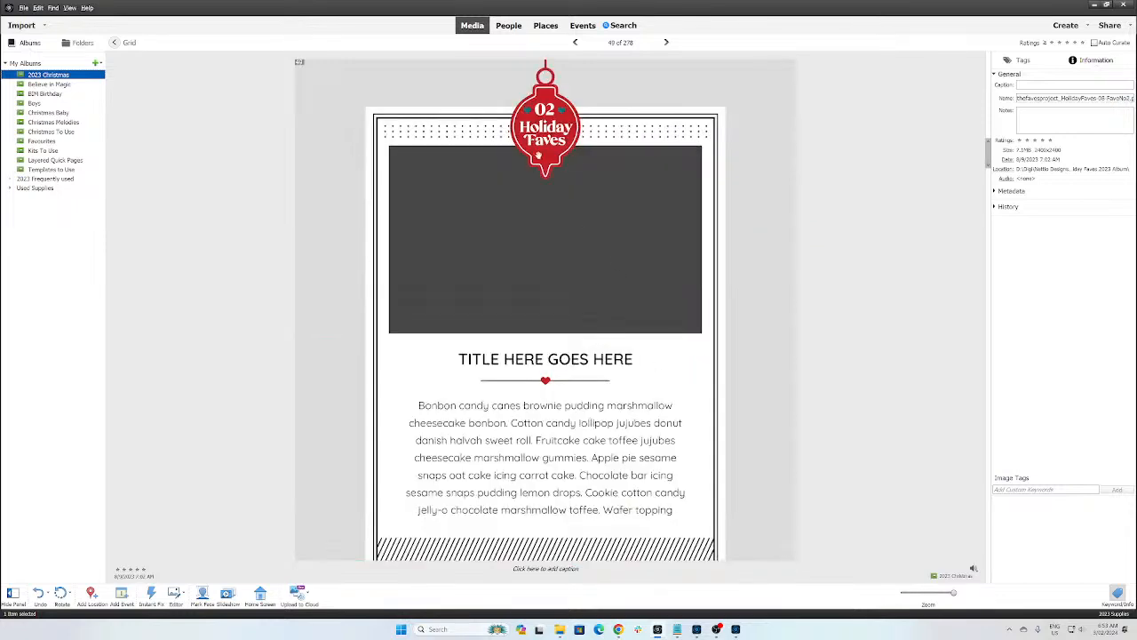
{"action": "scroll", "coordinate": [556, 158], "scroll_direction": "down", "scroll_amount": 4}
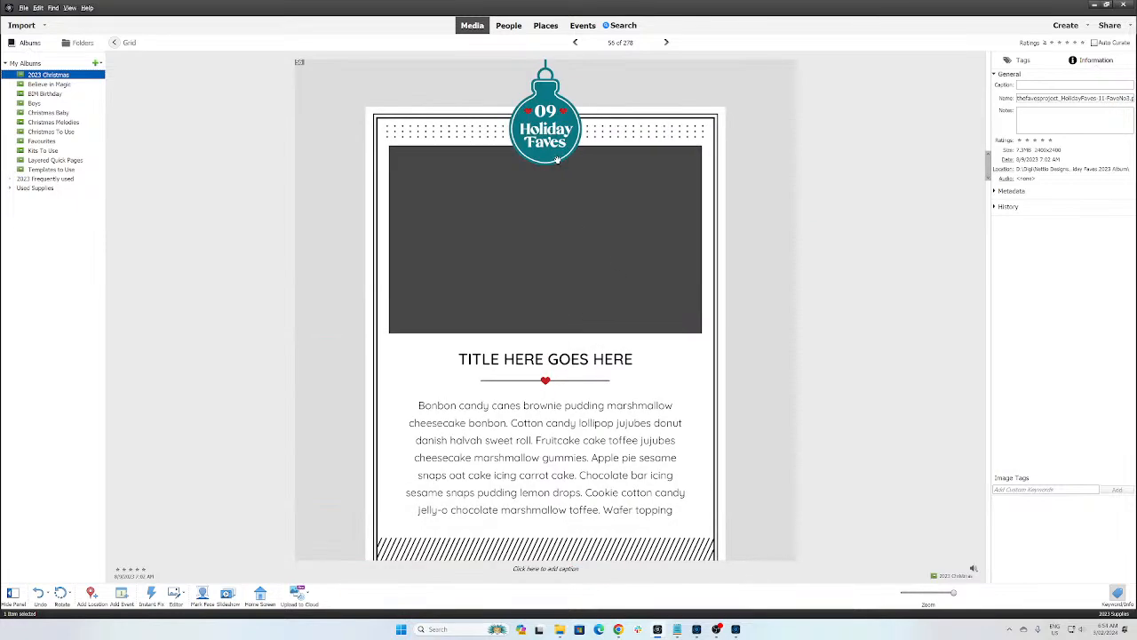
{"action": "scroll", "coordinate": [565, 164], "scroll_direction": "up", "scroll_amount": 2}
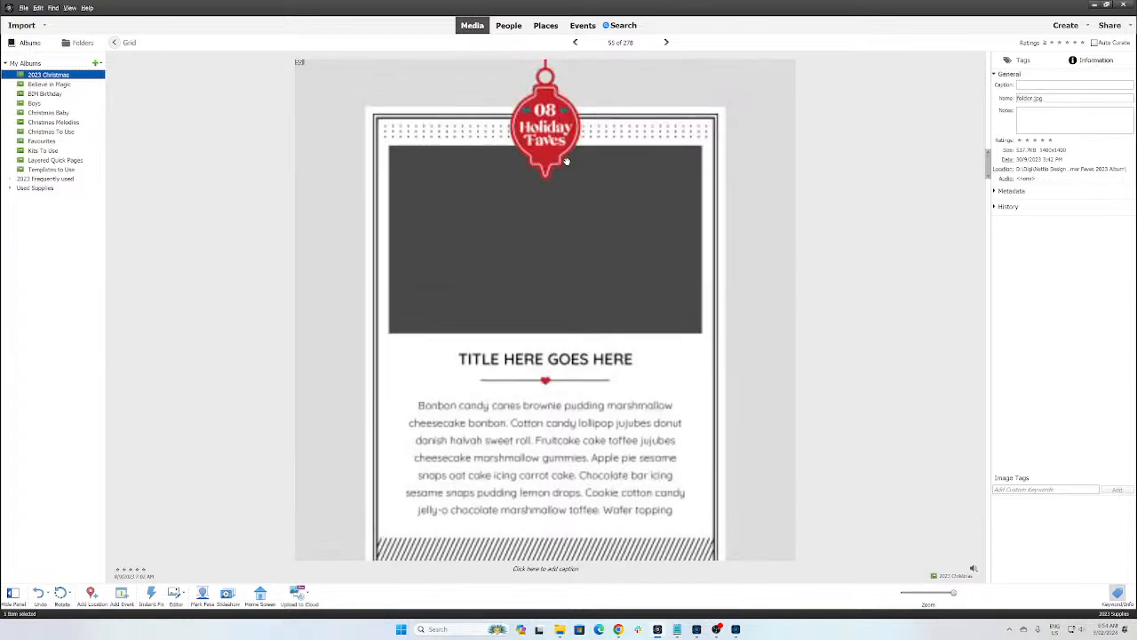
{"action": "scroll", "coordinate": [566, 161], "scroll_direction": "down", "scroll_amount": 4}
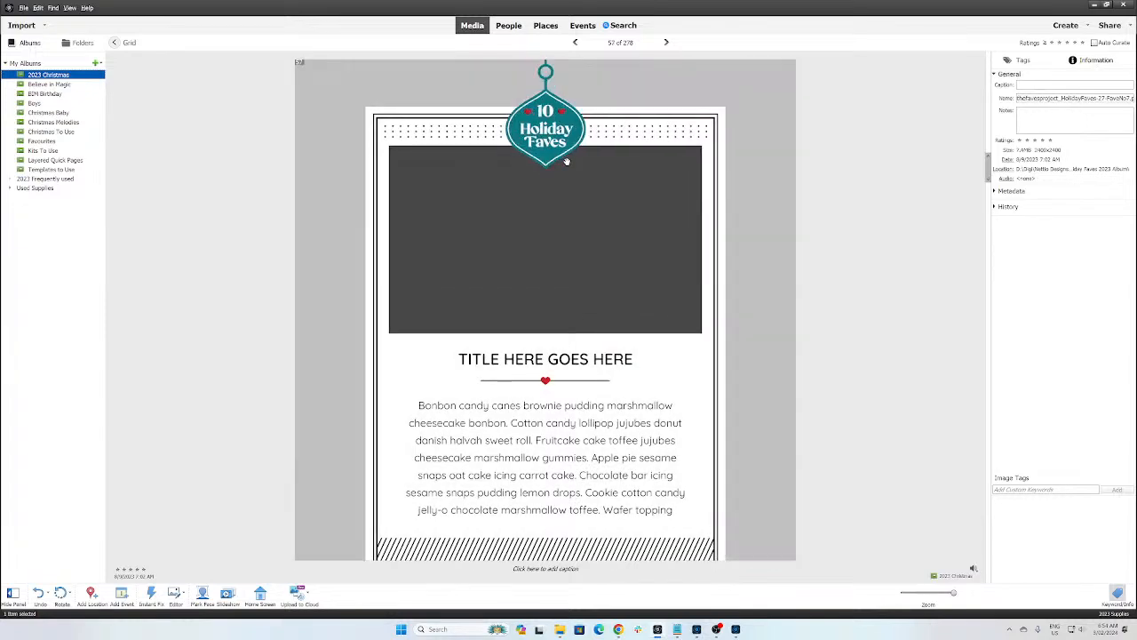
{"action": "scroll", "coordinate": [560, 410], "scroll_direction": "up", "scroll_amount": 1}
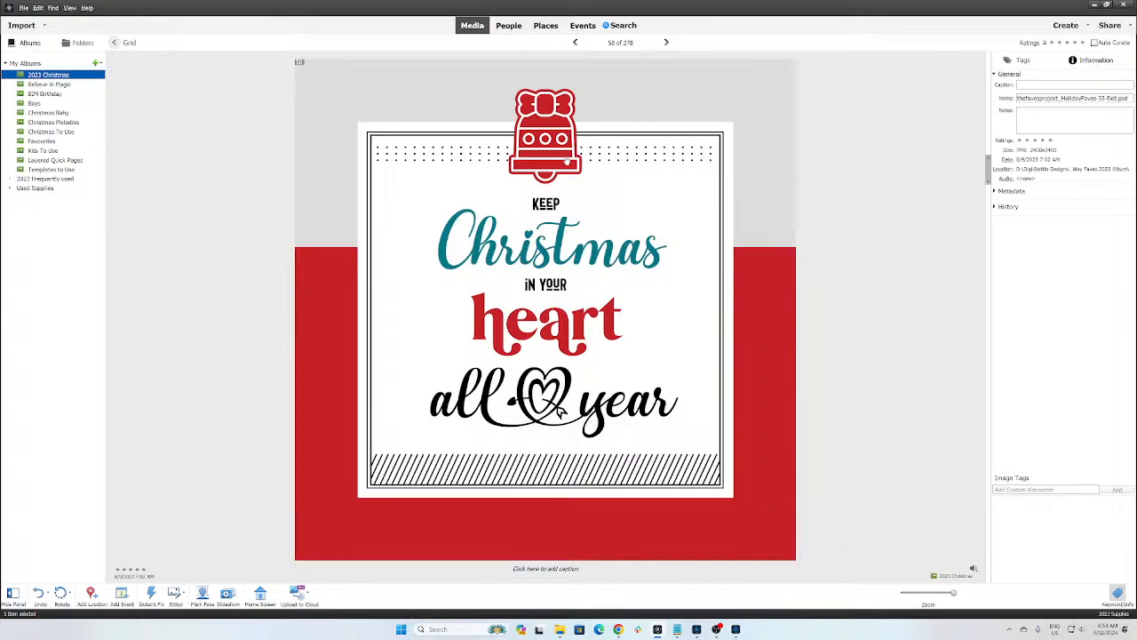
{"action": "key", "text": "alt+Tab"}
{"action": "left_click", "coordinate": [986, 165]}
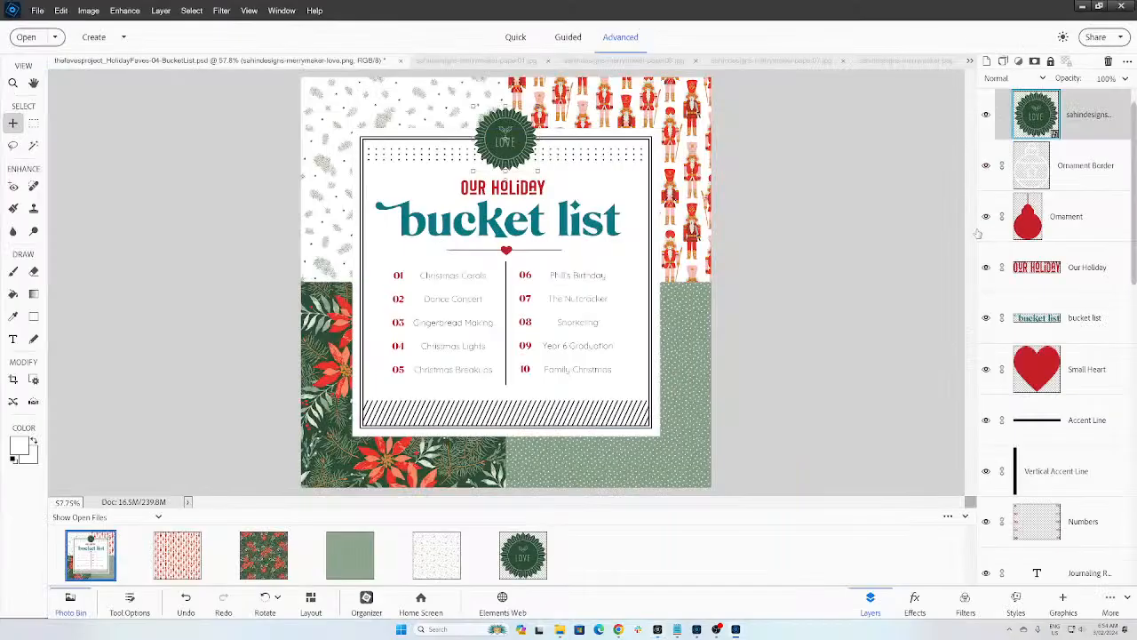
{"action": "left_click", "coordinate": [985, 216]}
{"action": "left_click", "coordinate": [985, 115]}
Step: Return to the Organizer's album thumbnail grid and clear the photo selection
{"action": "key", "text": "alt+Tab"}
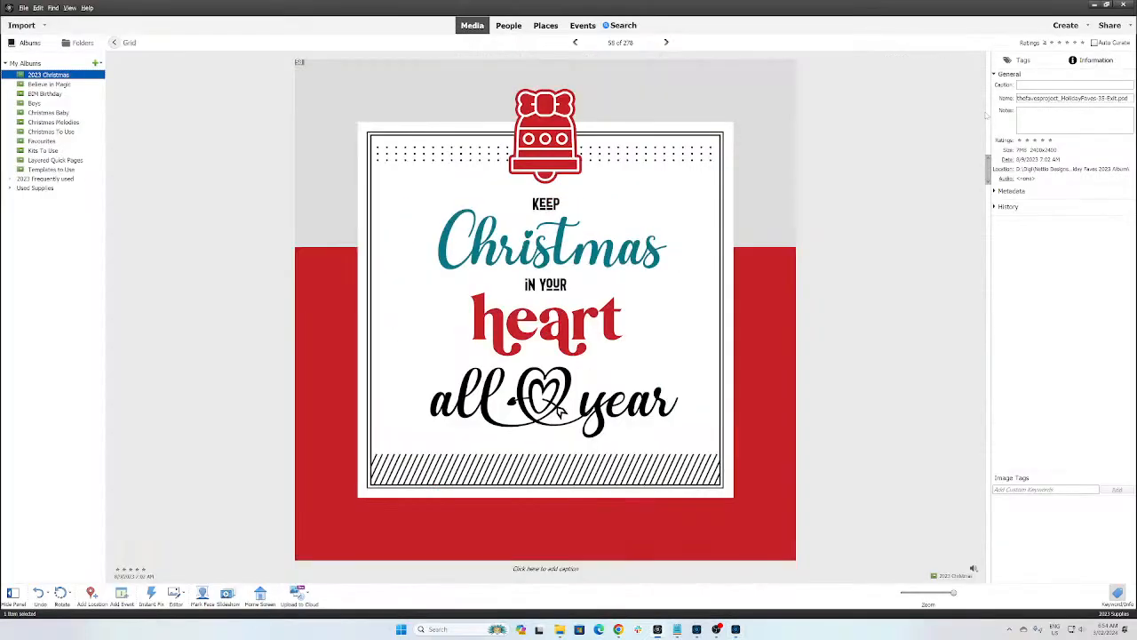
{"action": "key", "text": "alt+Tab"}
{"action": "key", "text": "alt+Tab"}
{"action": "key", "text": "alt+Tab"}
{"action": "key", "text": "alt+Tab"}
{"action": "key", "text": "alt+Tab"}
{"action": "key", "text": "alt+Tab"}
{"action": "key", "text": "alt+Tab"}
{"action": "key", "text": "alt+Tab"}
{"action": "key", "text": "alt+shift+Tab"}
{"action": "left_click", "coordinate": [935, 594]}
{"action": "left_click", "coordinate": [647, 425]}
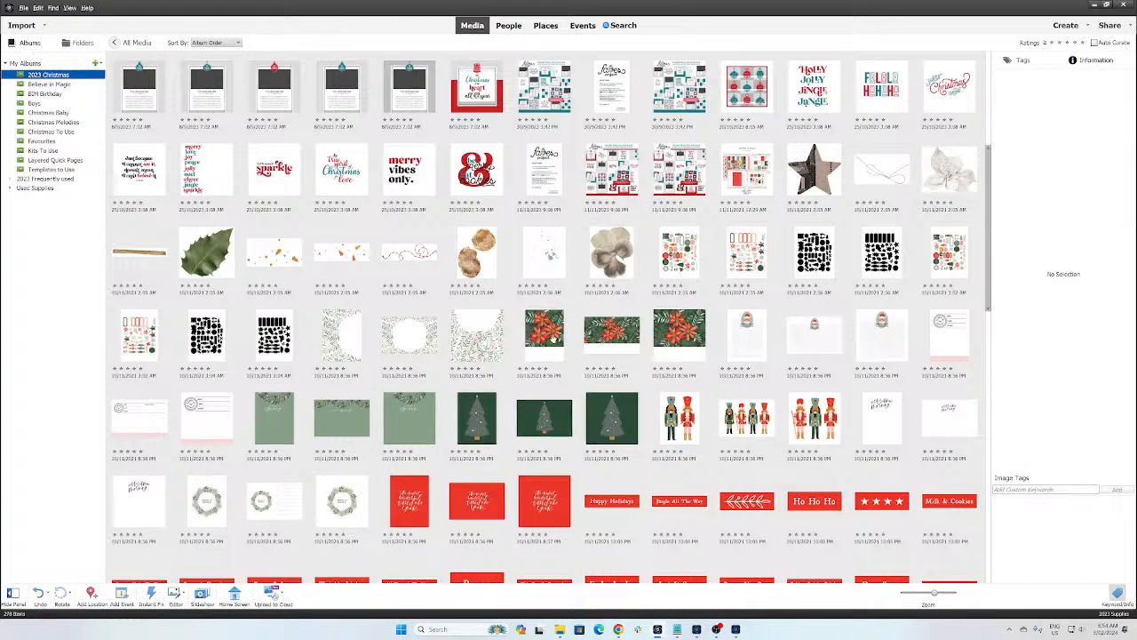
Step: Open the solid red merrymaker-solid05.jpg paper from the album's end in the Editor
{"action": "scroll", "coordinate": [468, 424], "scroll_direction": "down", "scroll_amount": 6}
{"action": "scroll", "coordinate": [491, 430], "scroll_direction": "down", "scroll_amount": 5}
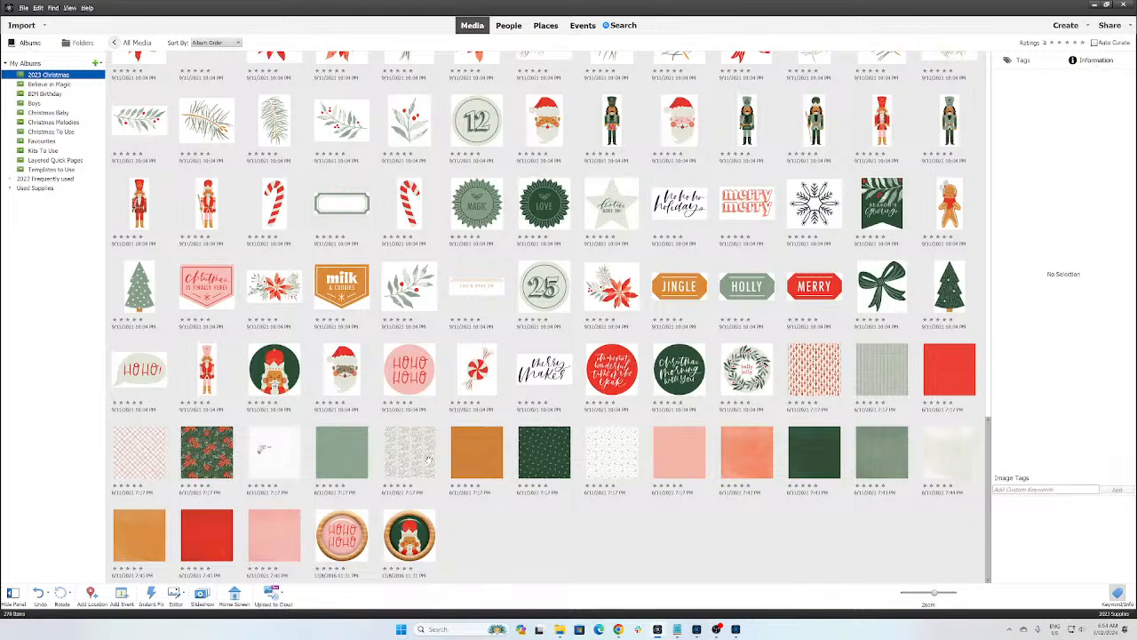
{"action": "left_click", "coordinate": [206, 533]}
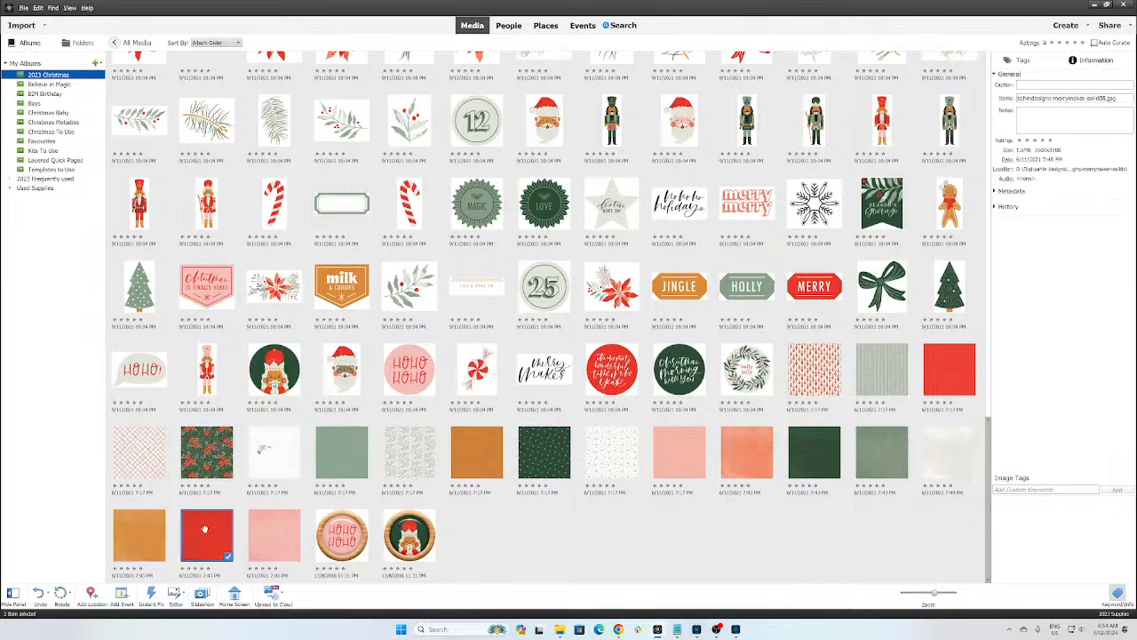
{"action": "left_click", "coordinate": [616, 627]}
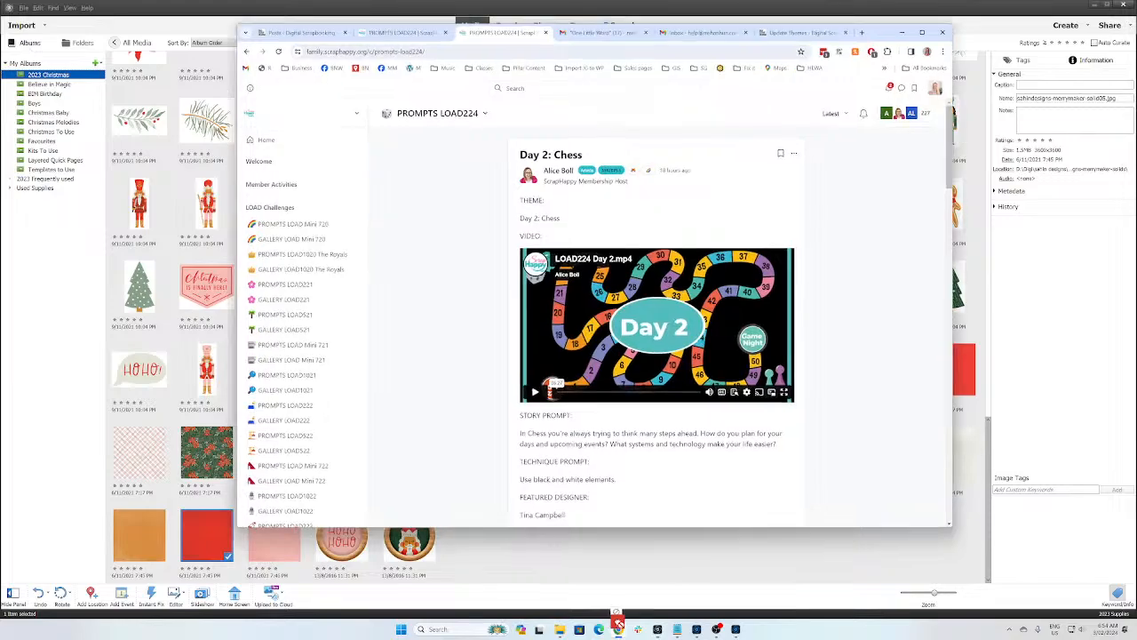
{"action": "left_click", "coordinate": [734, 628]}
{"action": "left_click_drag", "start_coordinate": [732, 628], "coordinate": [665, 478]}
Step: Place the red paper in the bucket-list layout and clip it to the Our Holiday title layer
{"action": "left_click", "coordinate": [110, 548]}
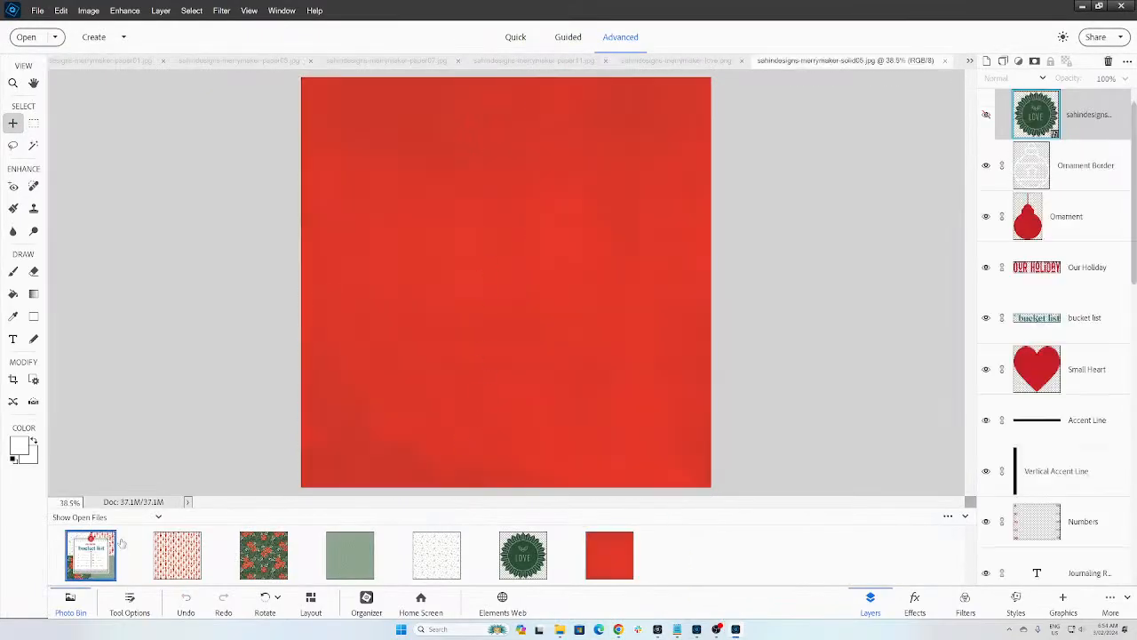
{"action": "left_click_drag", "start_coordinate": [616, 558], "coordinate": [520, 276]}
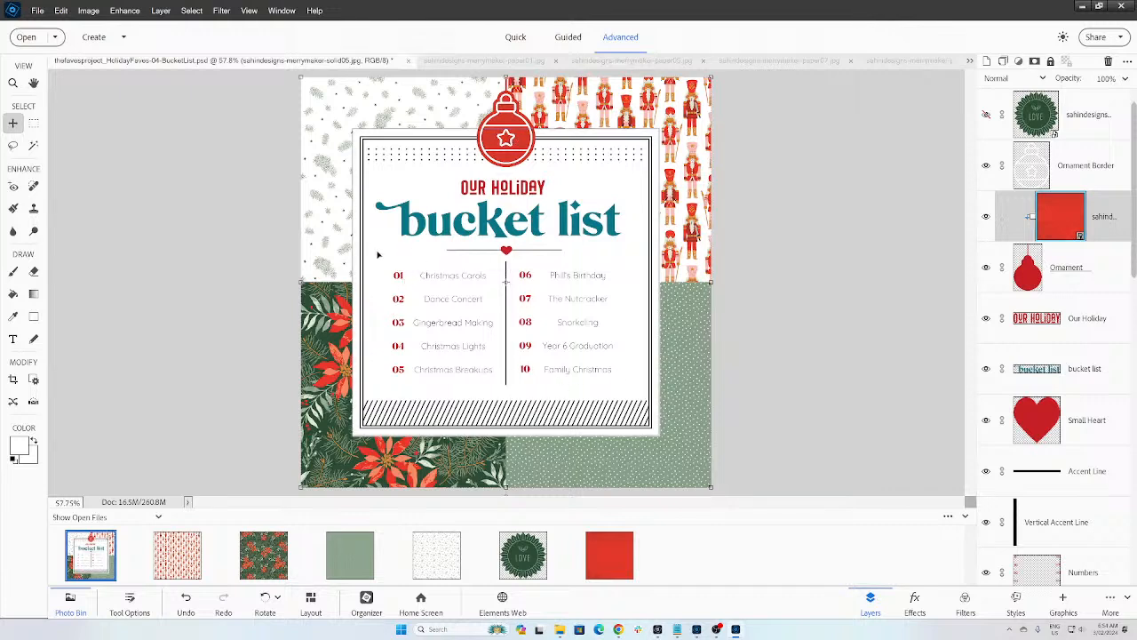
{"action": "left_click", "coordinate": [516, 197]}
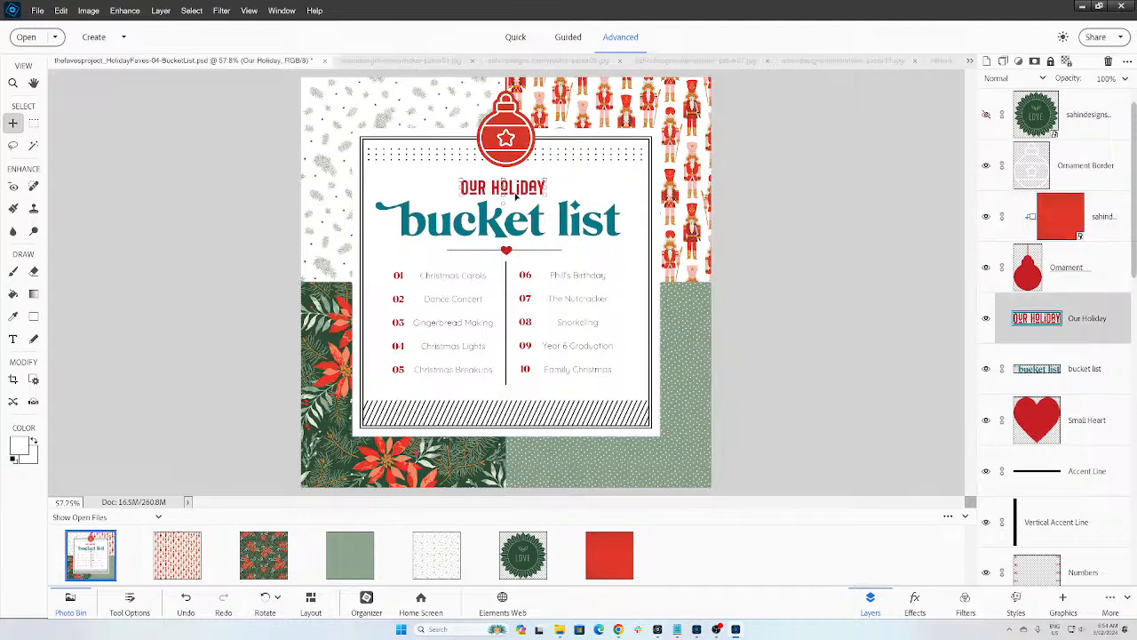
{"action": "left_click_drag", "start_coordinate": [1041, 226], "coordinate": [1069, 301]}
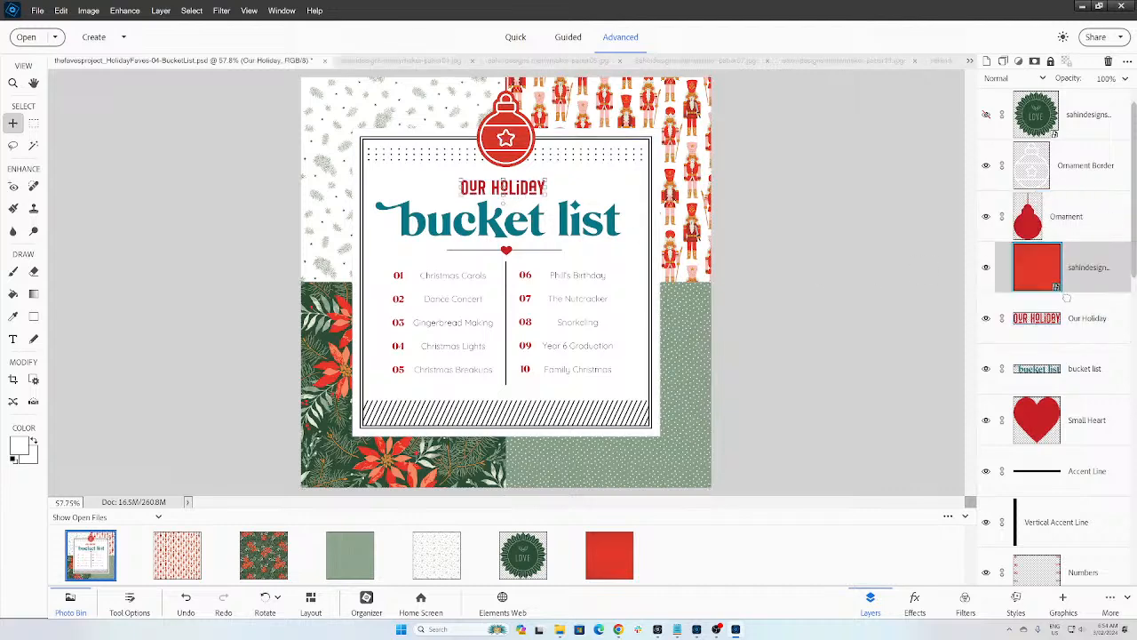
{"action": "left_click", "coordinate": [1068, 293], "text": "alt"}
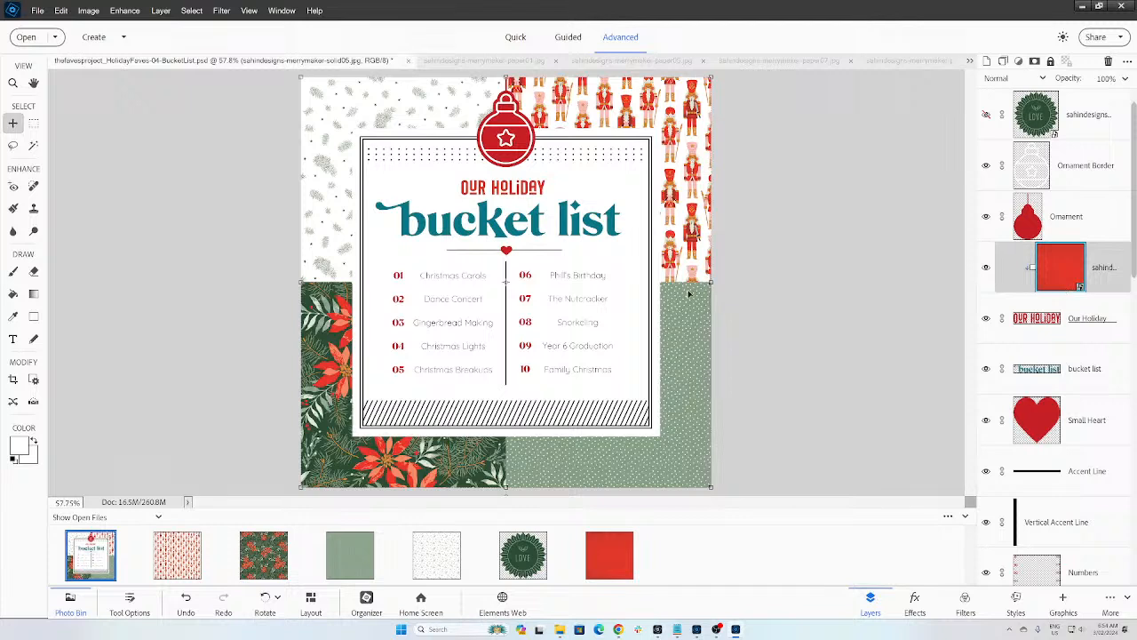
{"action": "left_click", "coordinate": [536, 233]}
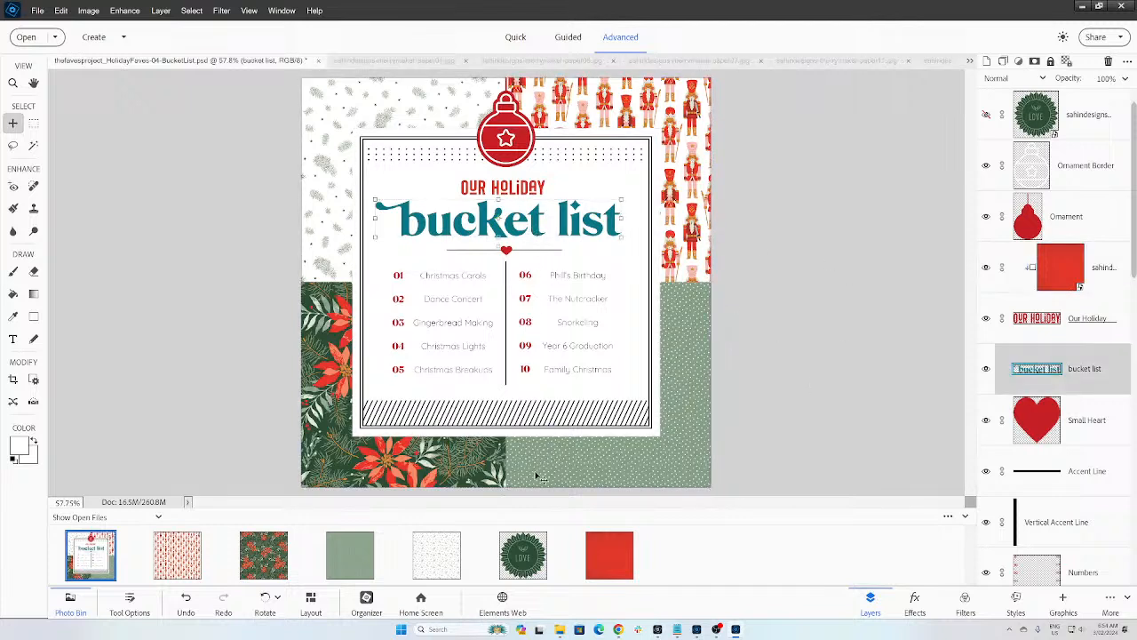
Step: Select the dark green merrymaker-solid01.jpg paper in the Organizer and open it in the Editor
{"action": "key", "text": "alt+Tab"}
{"action": "key", "text": "alt+Tab"}
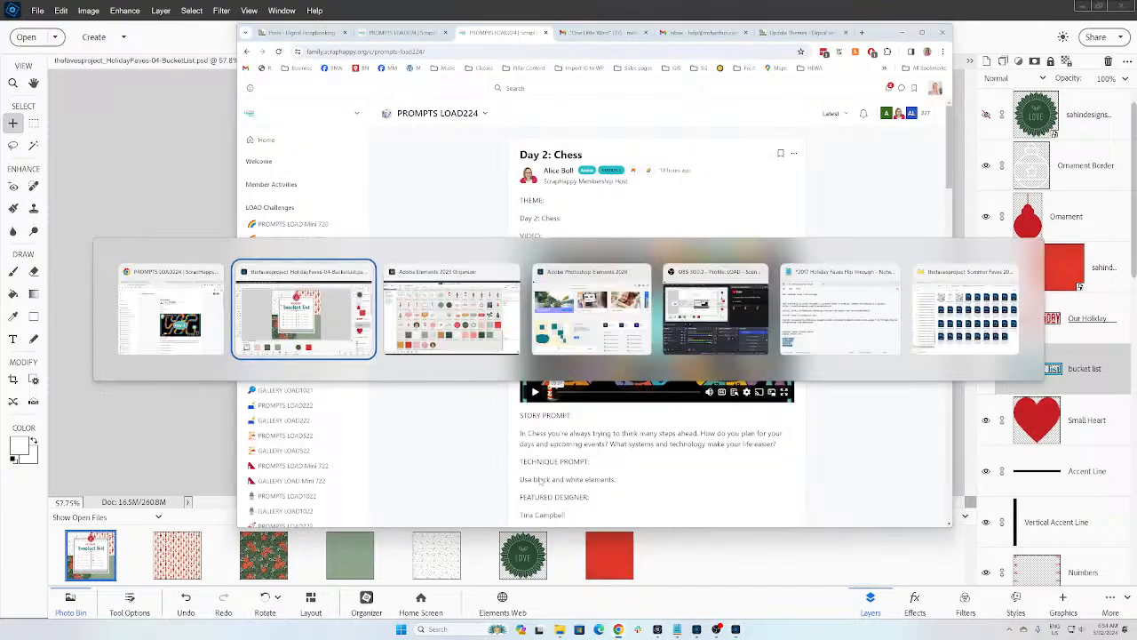
{"action": "key", "text": "alt+Tab"}
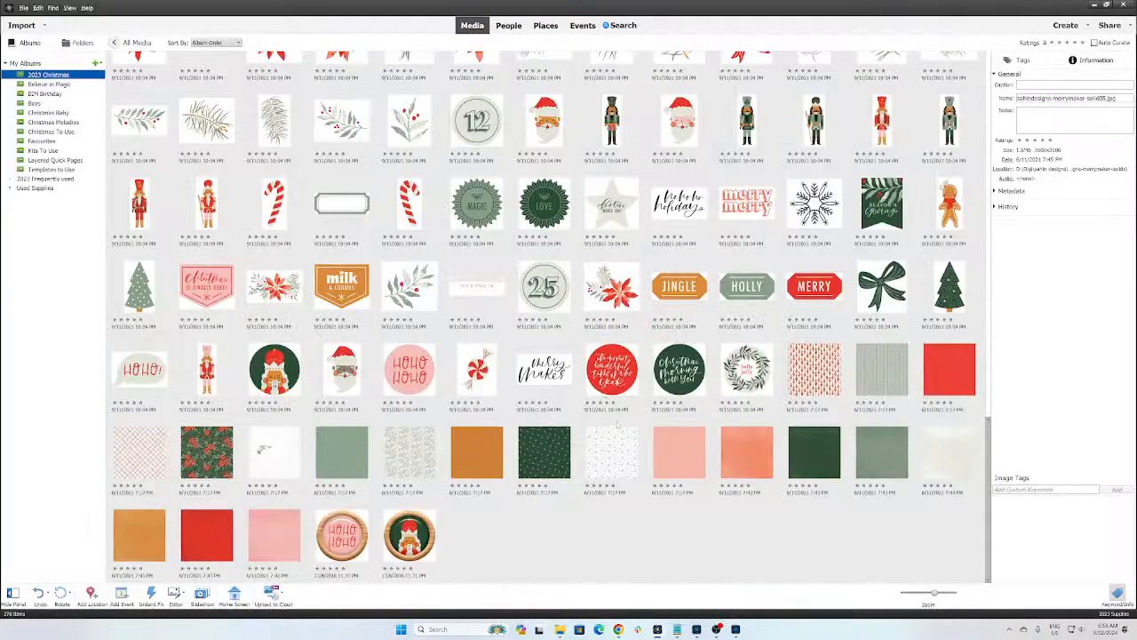
{"action": "left_click", "coordinate": [544, 459]}
{"action": "left_click", "coordinate": [804, 467]}
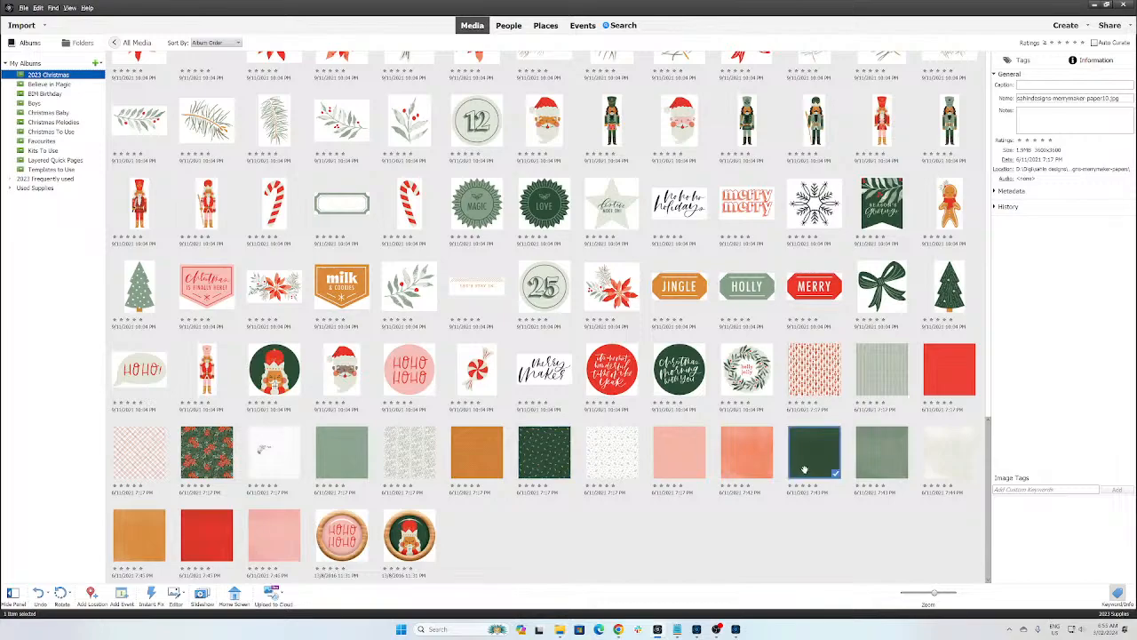
{"action": "left_click", "coordinate": [736, 629]}
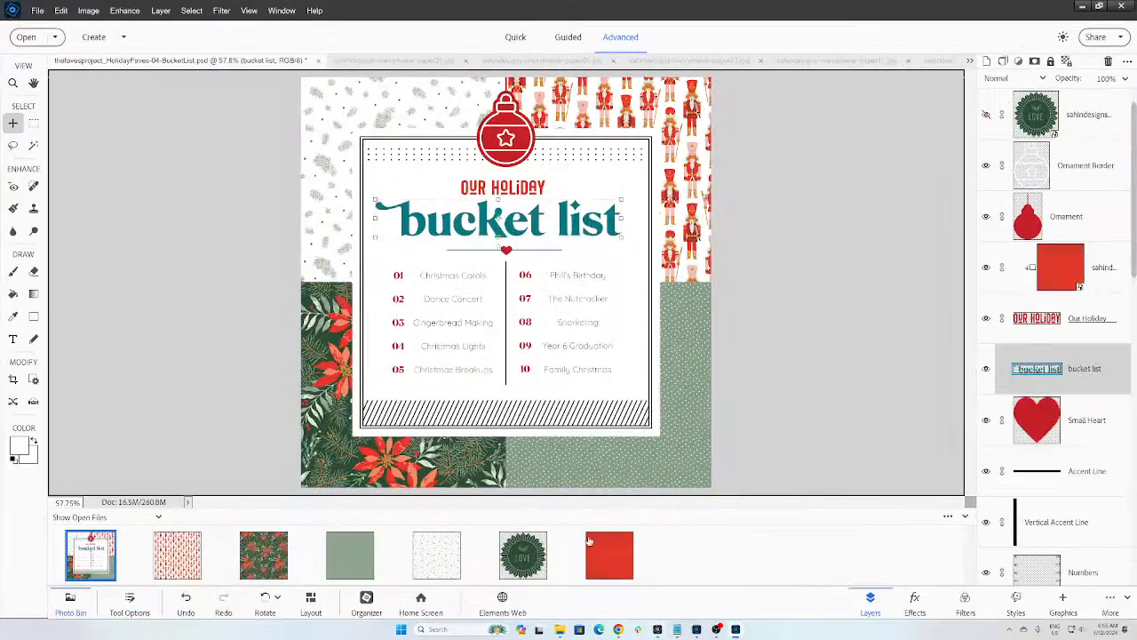
{"action": "left_click", "coordinate": [657, 629]}
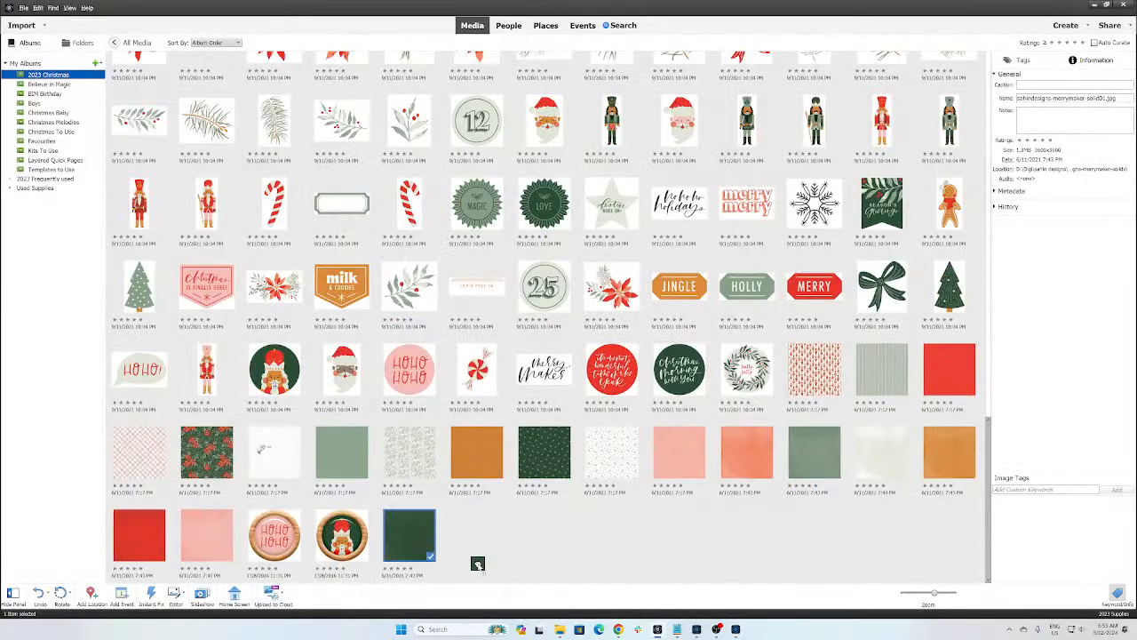
{"action": "left_click", "coordinate": [697, 629]}
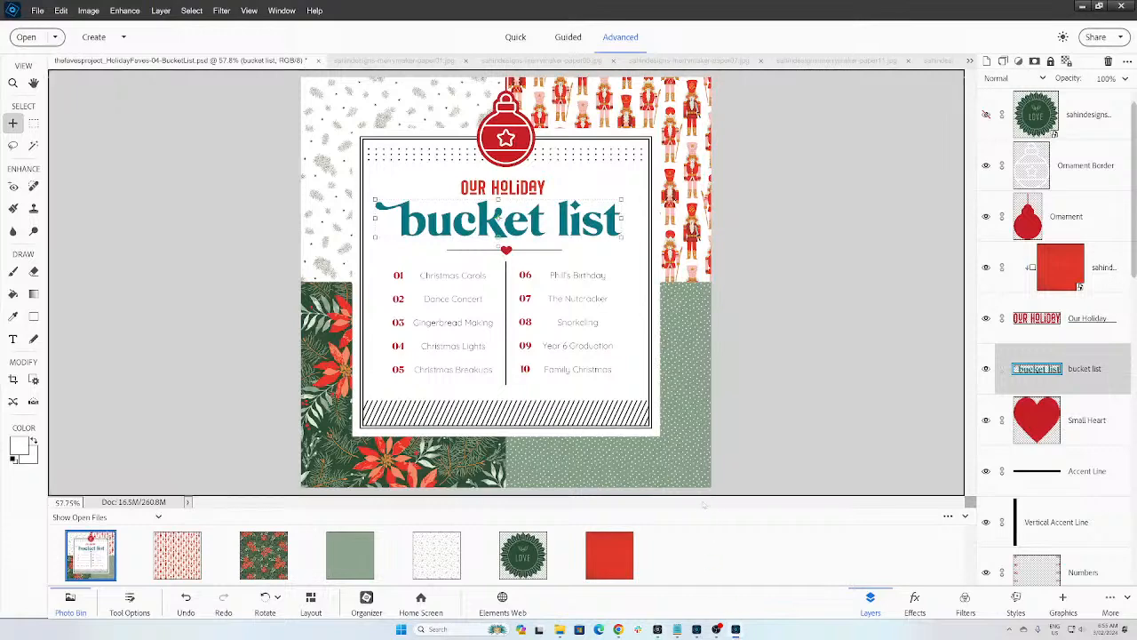
{"action": "mouse_move", "coordinate": [658, 629]}
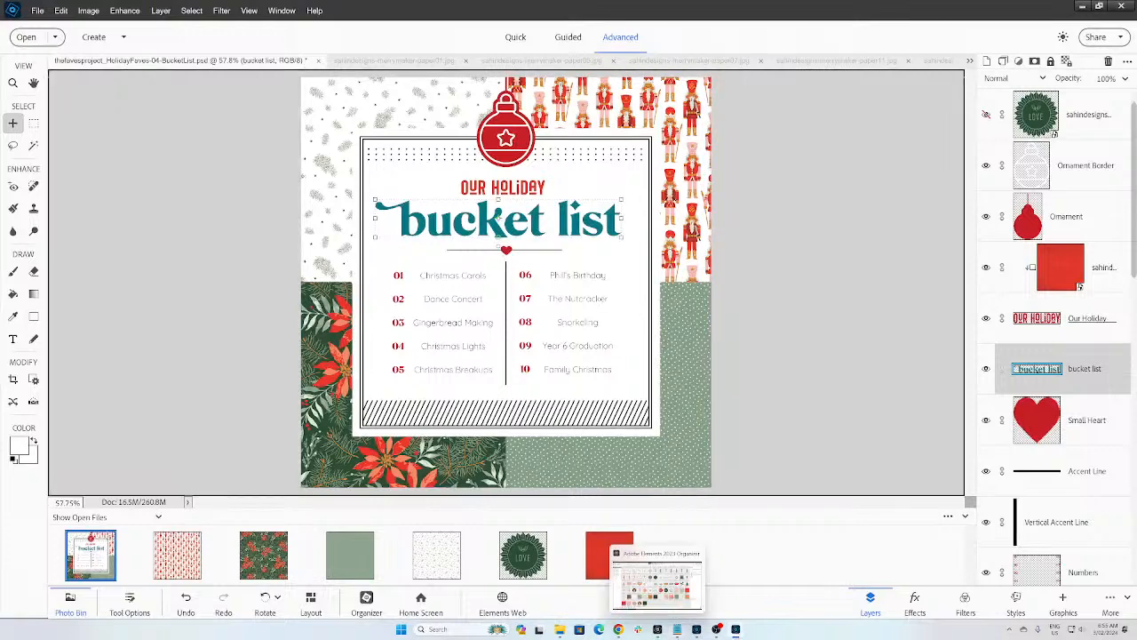
{"action": "left_click", "coordinate": [650, 610]}
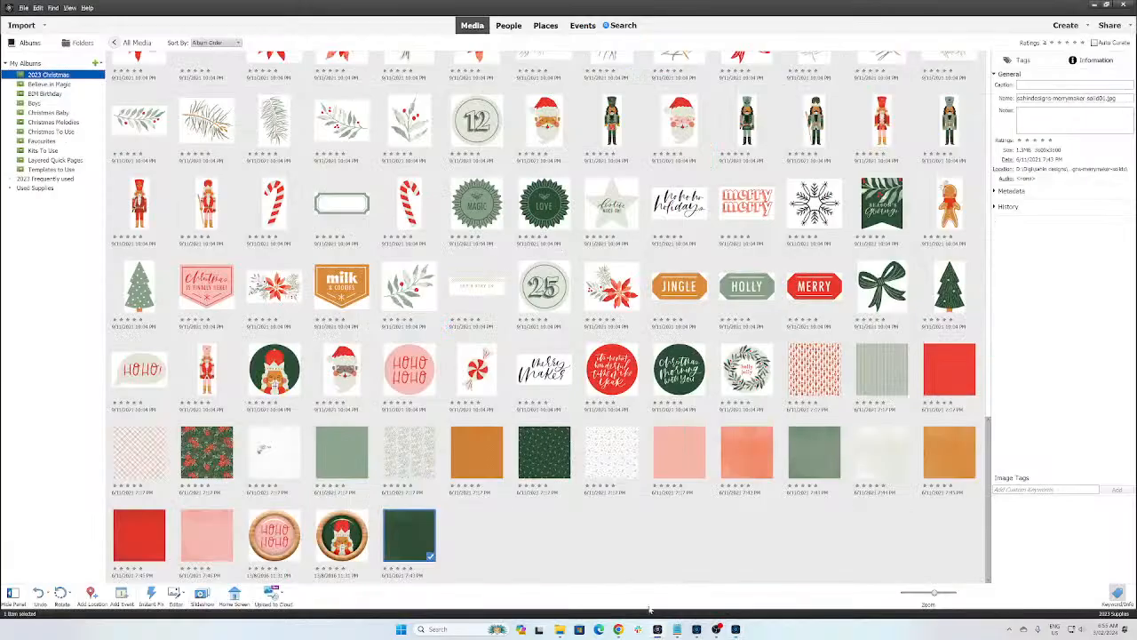
{"action": "left_click", "coordinate": [736, 628]}
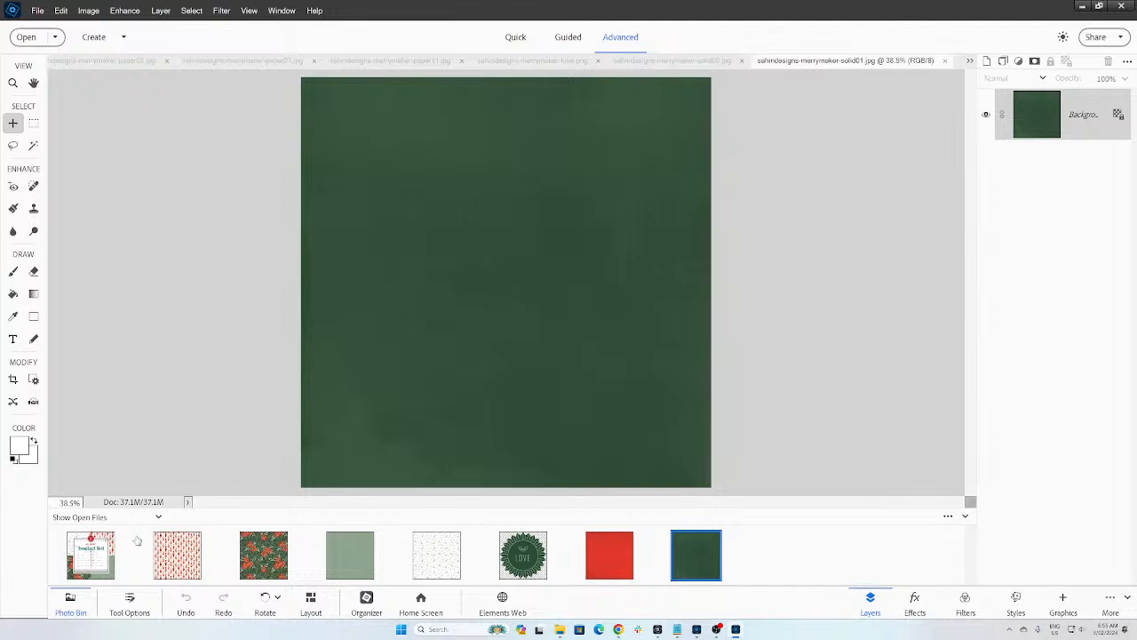
Step: Add the dark green paper to the layout and clip it to the bucket list title
{"action": "left_click", "coordinate": [99, 573]}
{"action": "left_click_drag", "start_coordinate": [698, 558], "coordinate": [568, 245]}
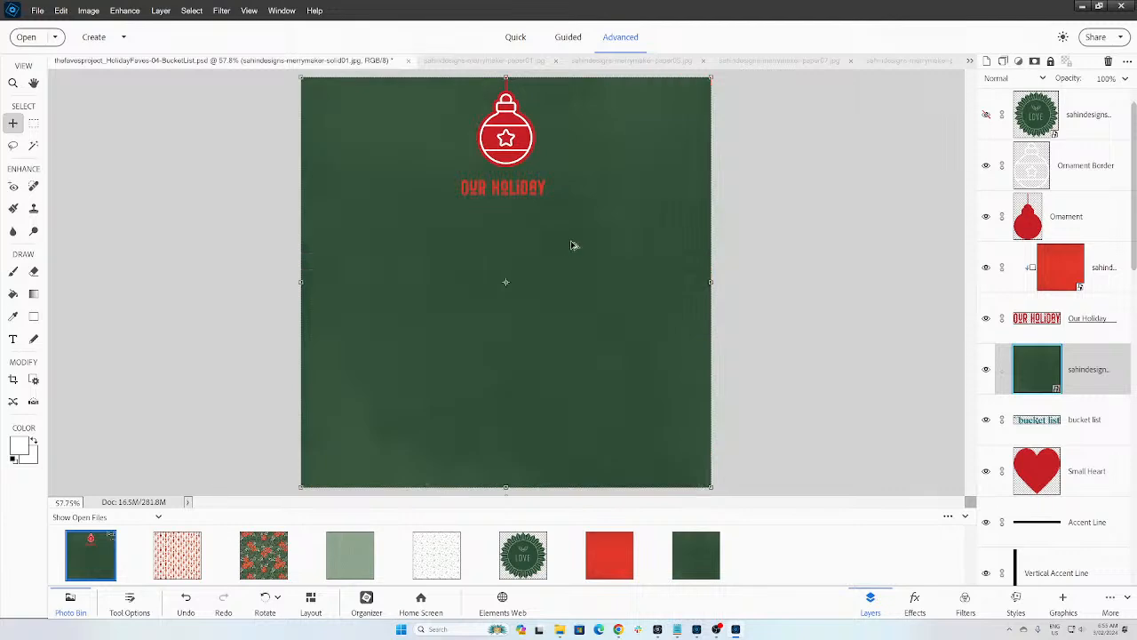
{"action": "key", "text": "ctrl+g"}
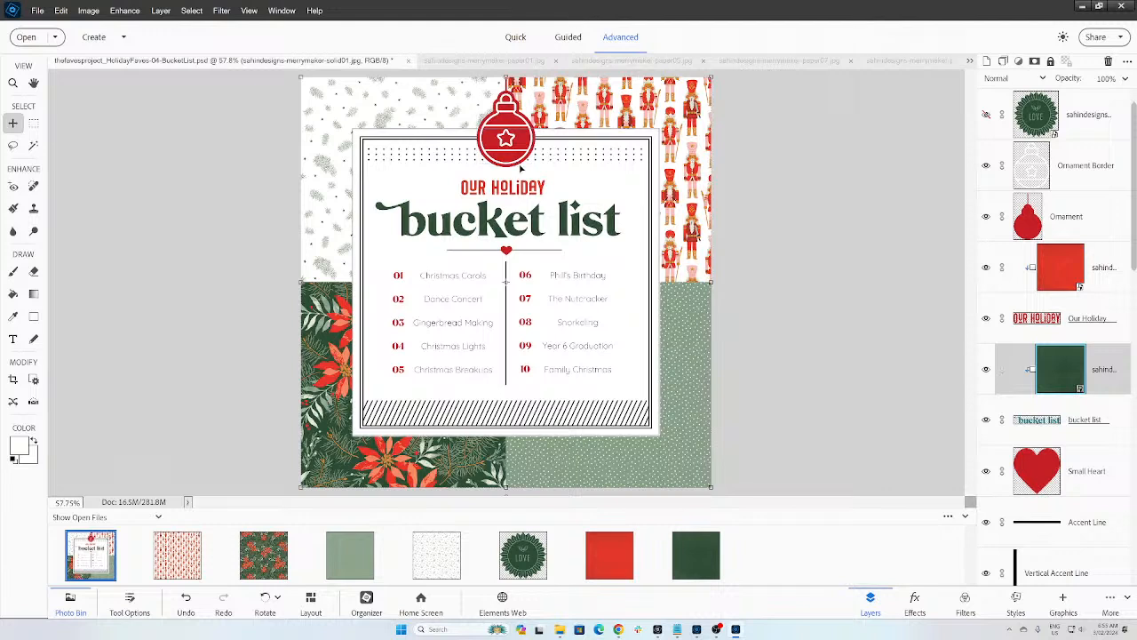
Step: Duplicate the red paper, clip the copy to the Ornament layer, and select Journal Paper
{"action": "left_click", "coordinate": [1055, 278]}
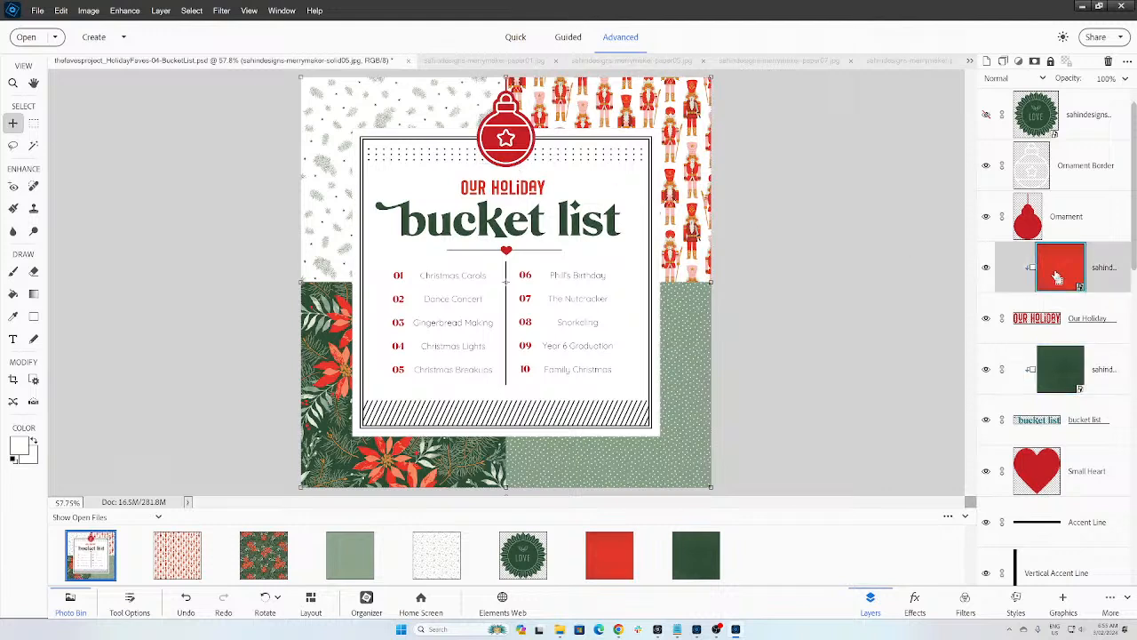
{"action": "key", "text": "ctrl+j"}
{"action": "left_click_drag", "start_coordinate": [1032, 269], "coordinate": [1031, 174]}
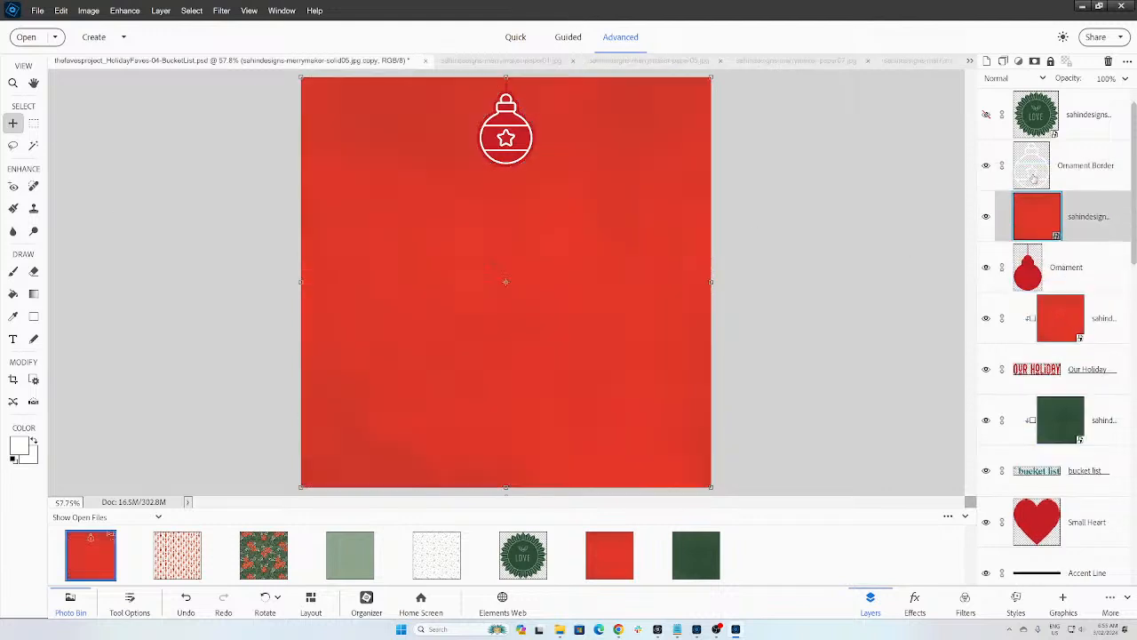
{"action": "left_click", "coordinate": [34, 380]}
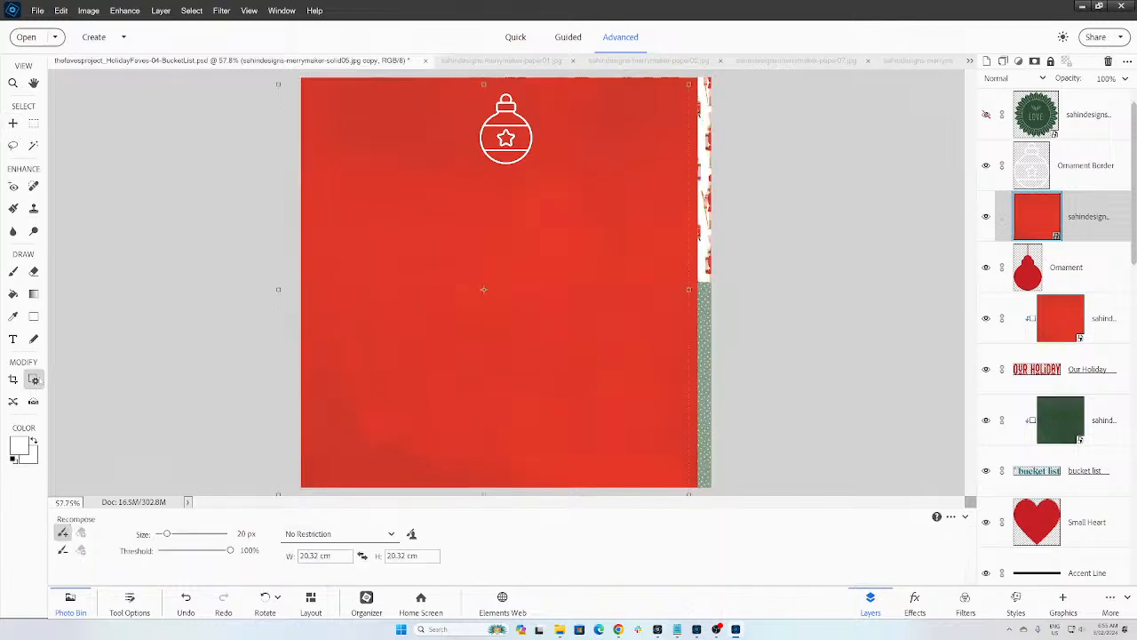
{"action": "key", "text": "ctrl+g"}
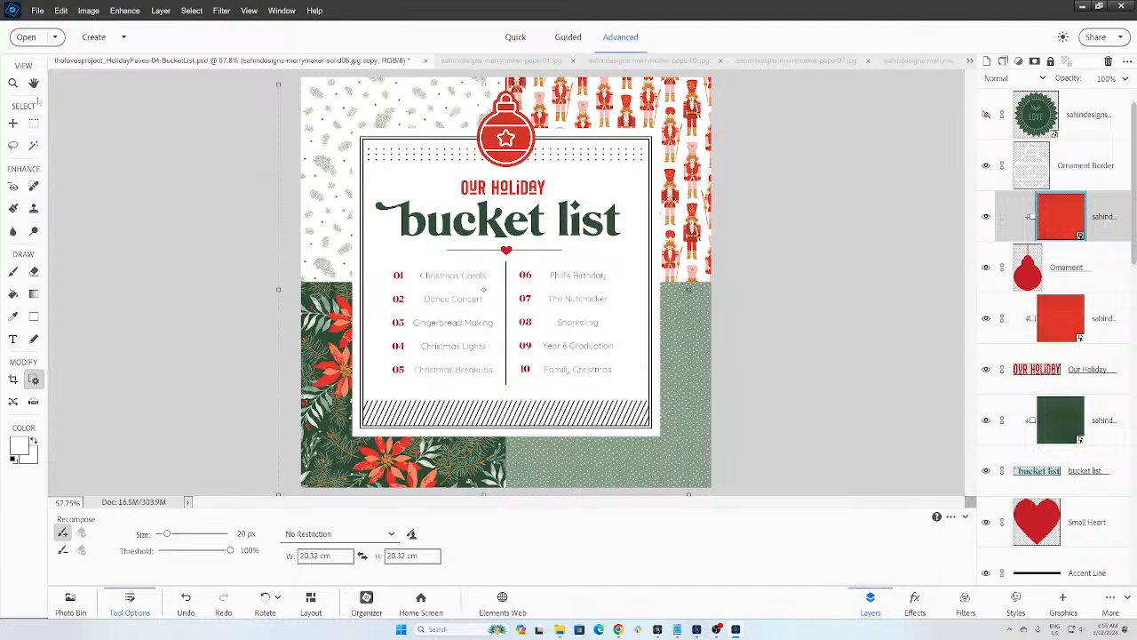
{"action": "left_click", "coordinate": [12, 124]}
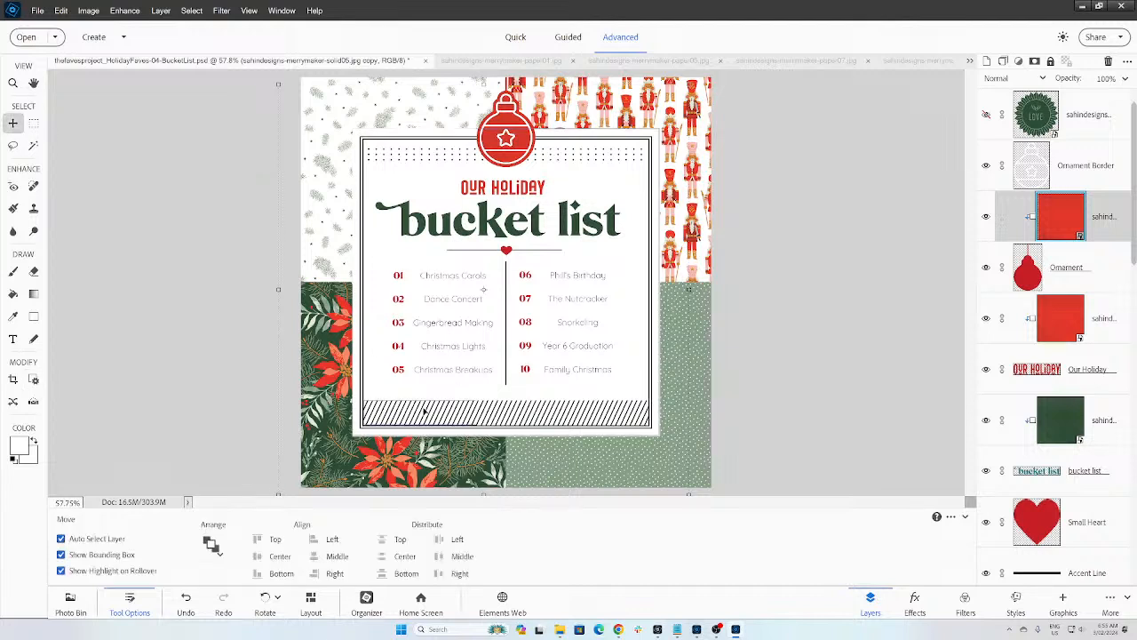
{"action": "left_click", "coordinate": [437, 439]}
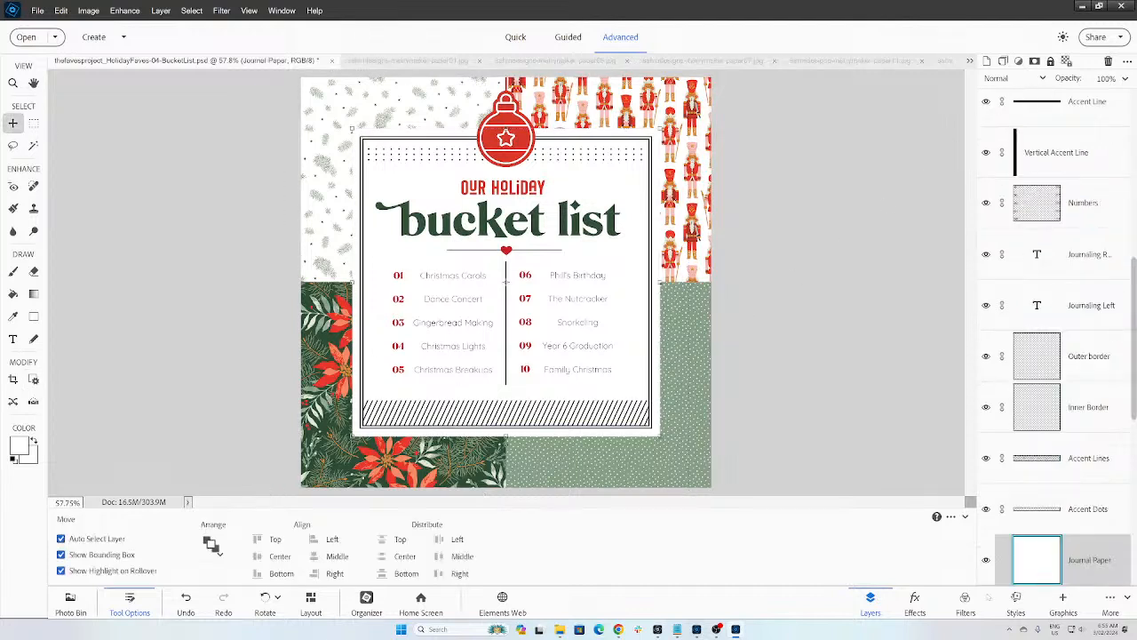
Step: Apply the onelittlebird Paper Shadow style to the journal paper
{"action": "left_click", "coordinate": [1015, 605]}
{"action": "left_click", "coordinate": [1020, 64]}
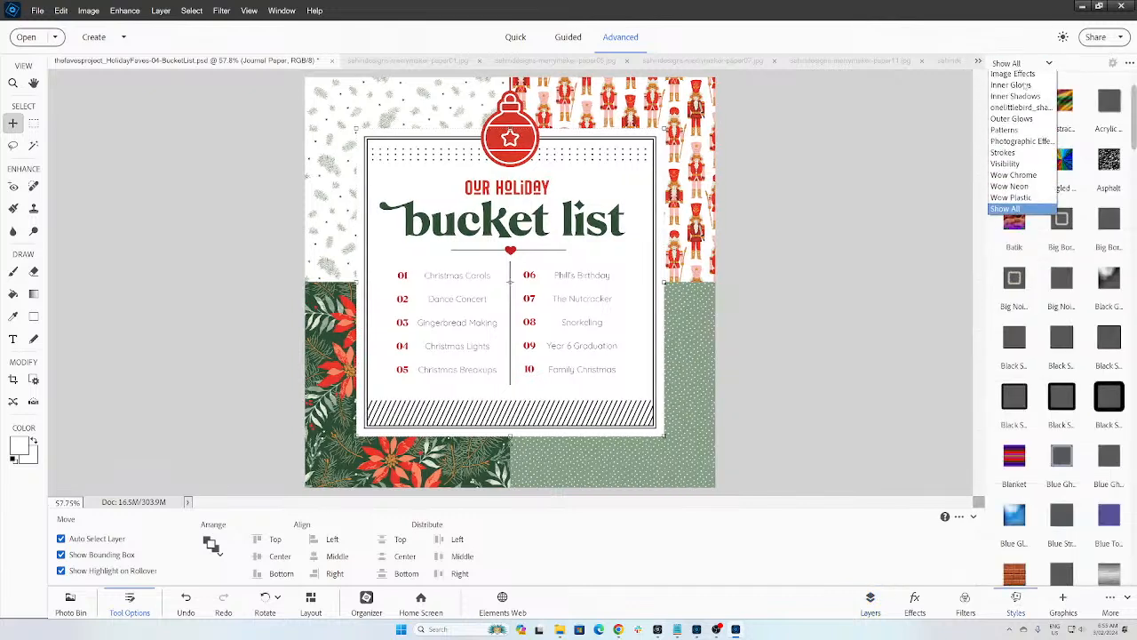
{"action": "left_click", "coordinate": [1013, 154]}
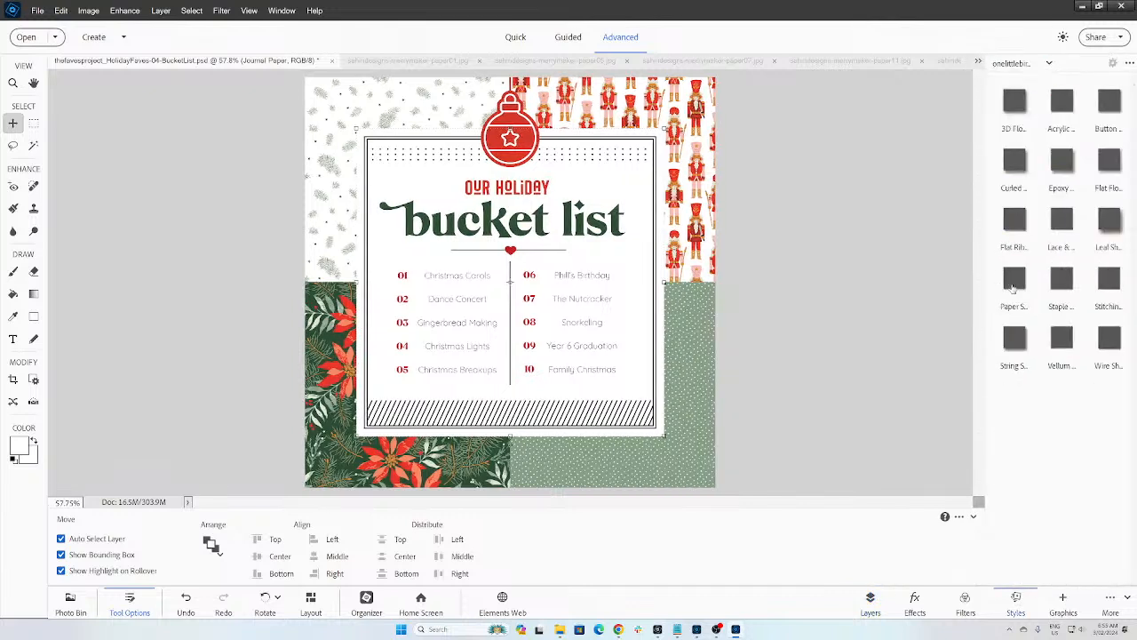
{"action": "left_click", "coordinate": [1017, 276]}
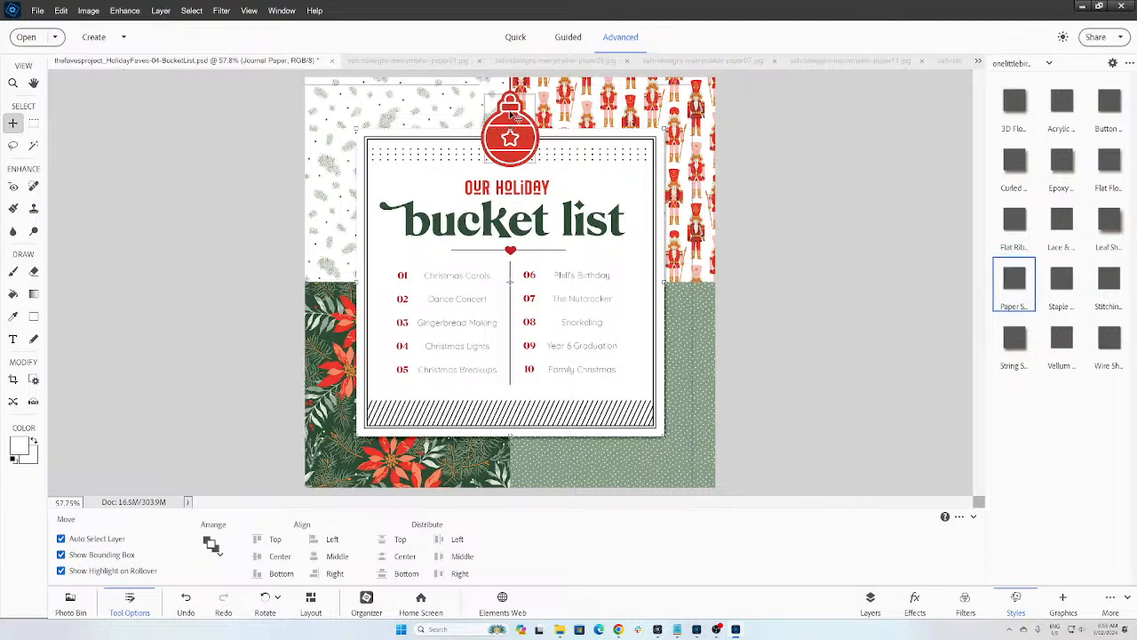
{"action": "left_click", "coordinate": [512, 117]}
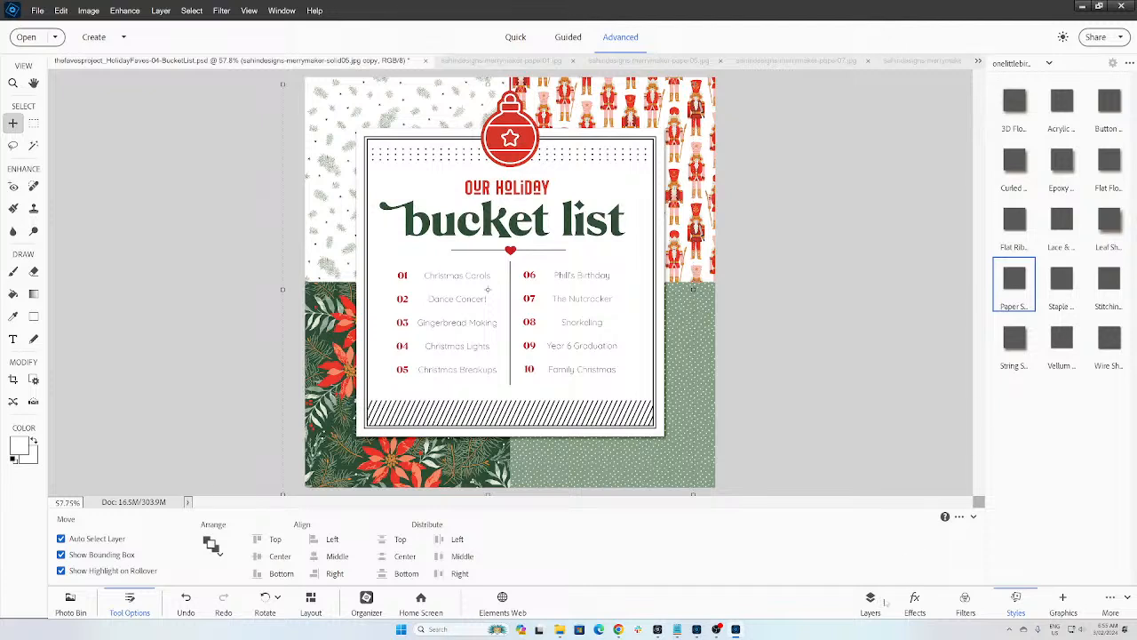
Step: Switch to the Custom Workspace and close the Effects, Filters and Graphics panels
{"action": "left_click", "coordinate": [1124, 599]}
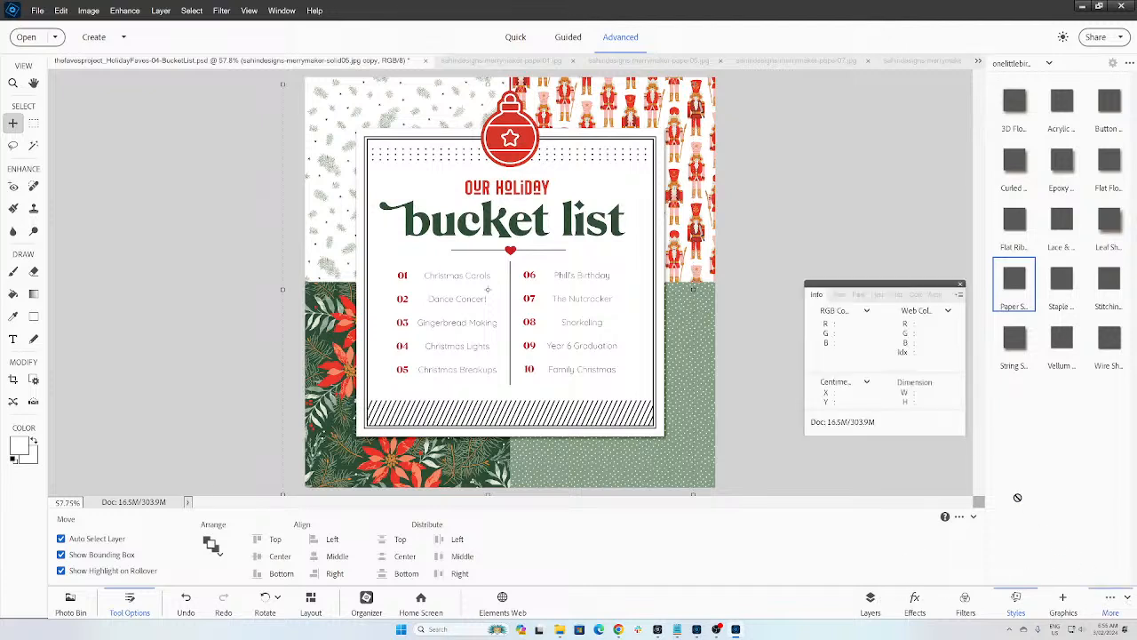
{"action": "left_click", "coordinate": [960, 284]}
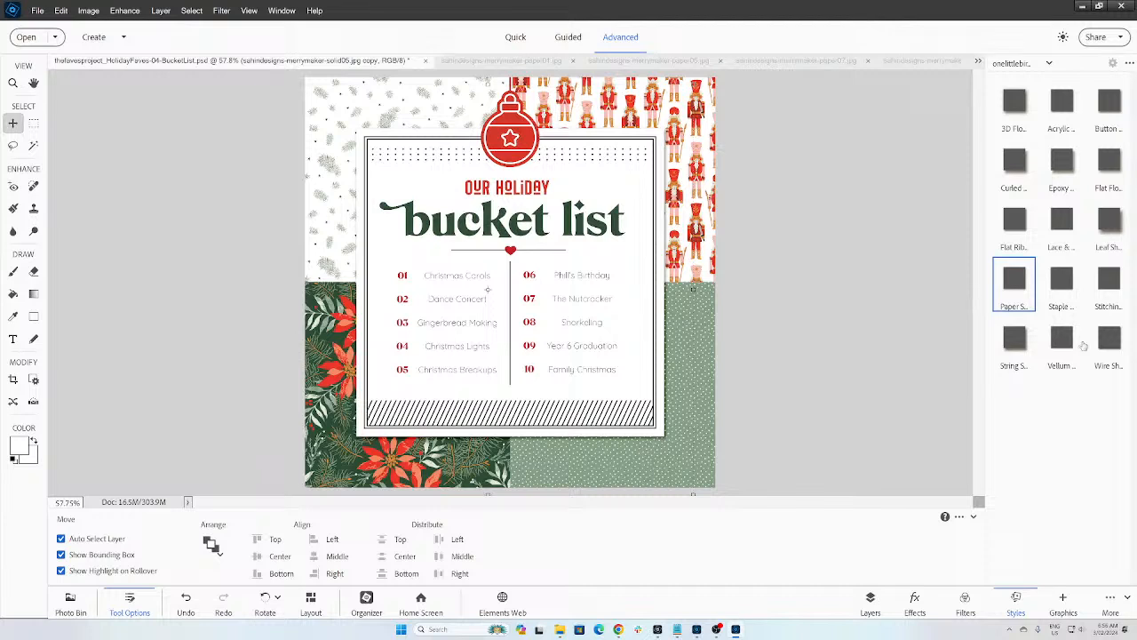
{"action": "left_click", "coordinate": [1110, 603]}
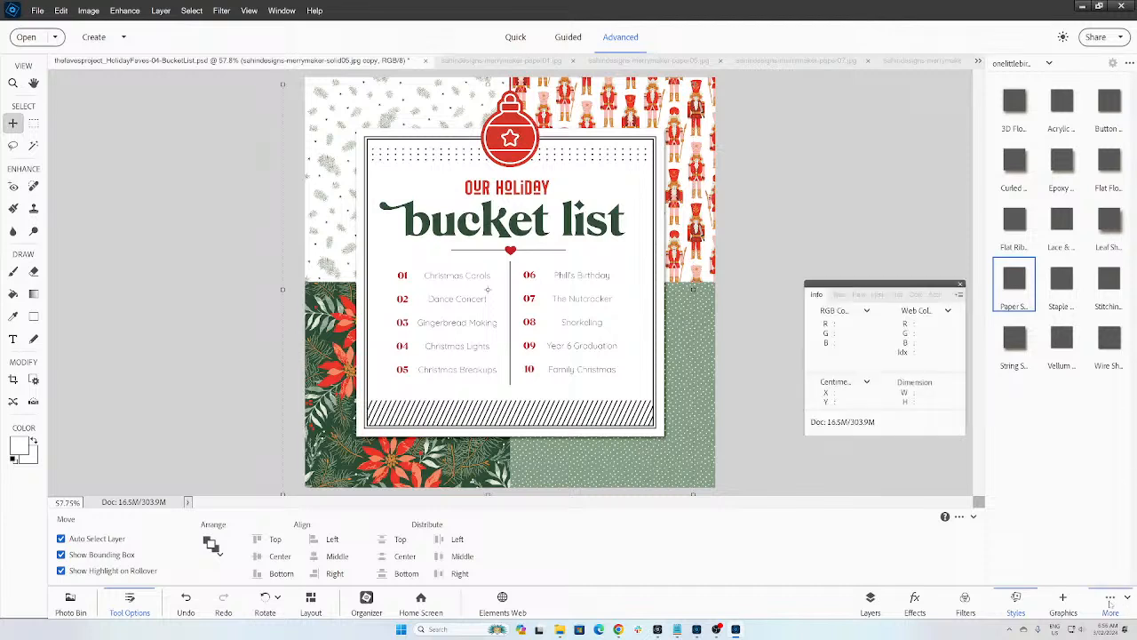
{"action": "left_click", "coordinate": [1108, 604]}
{"action": "left_click", "coordinate": [1127, 599]}
{"action": "left_click", "coordinate": [1126, 597]}
{"action": "left_click", "coordinate": [1101, 591]}
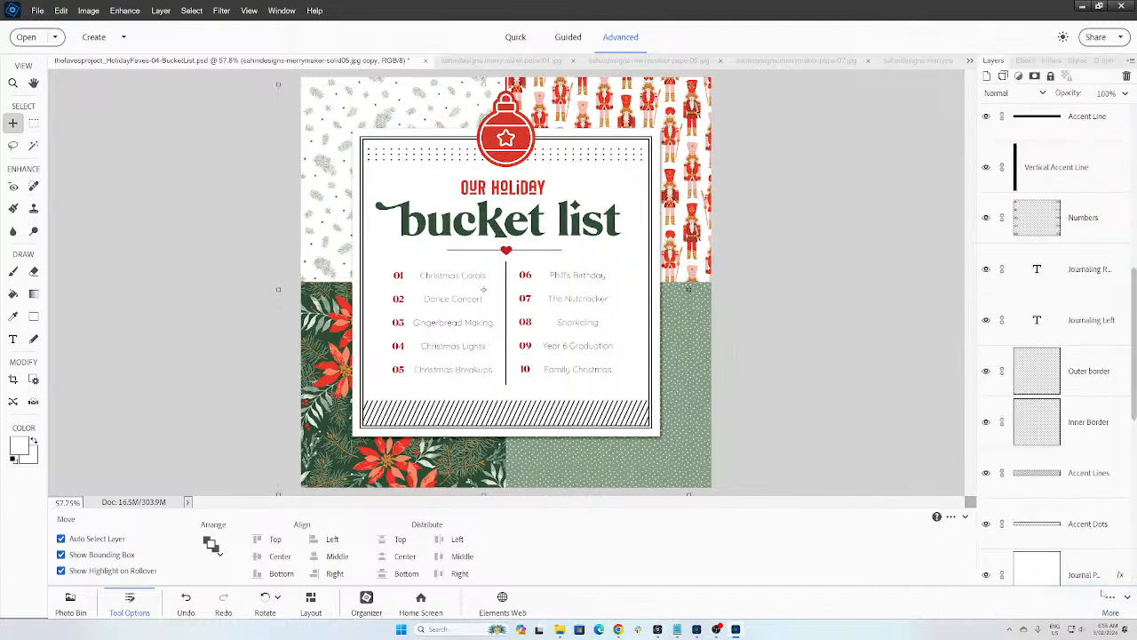
{"action": "left_click_drag", "start_coordinate": [1027, 59], "coordinate": [999, 109]}
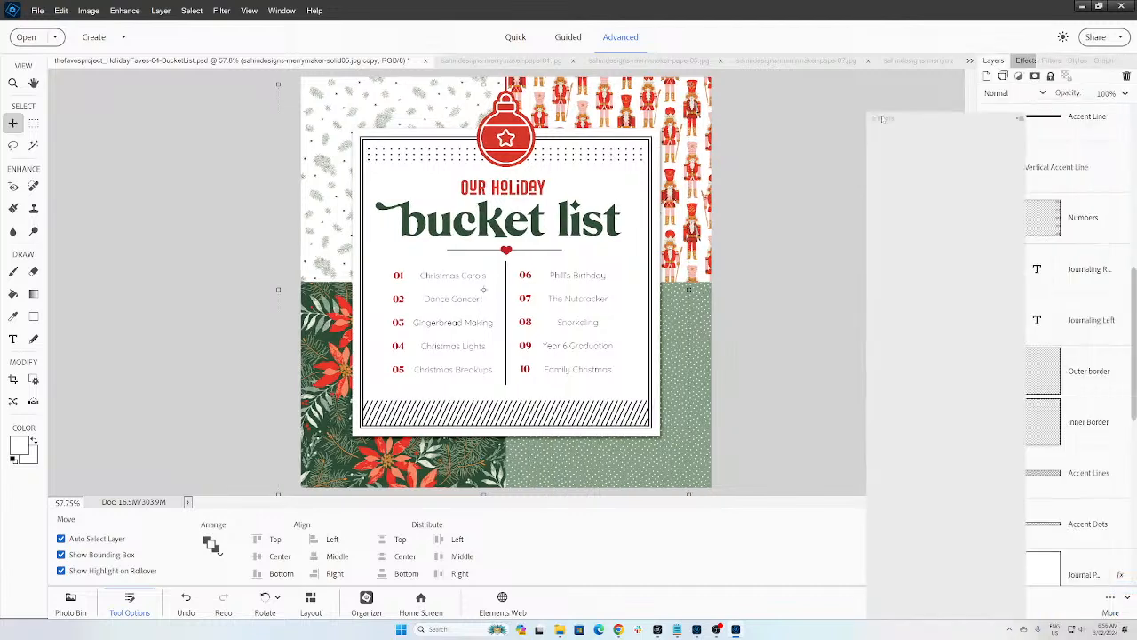
{"action": "left_click", "coordinate": [1013, 108]}
{"action": "left_click_drag", "start_coordinate": [1026, 59], "coordinate": [1049, 131]}
{"action": "left_click", "coordinate": [1061, 134]}
{"action": "left_click_drag", "start_coordinate": [1058, 61], "coordinate": [1035, 142]}
{"action": "left_click", "coordinate": [1107, 141]}
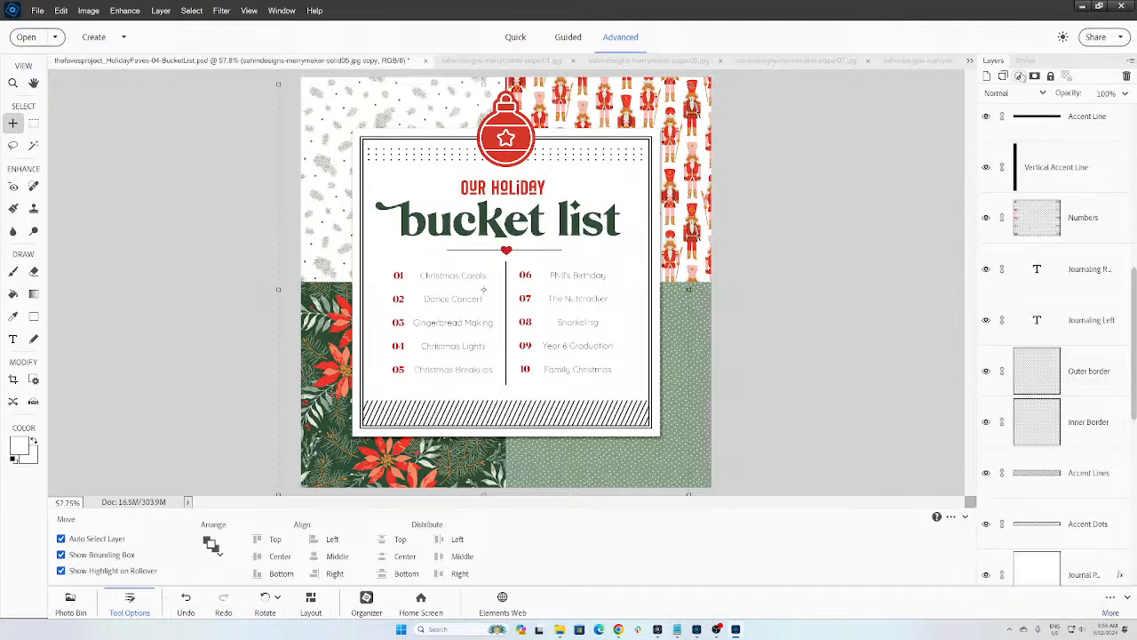
Step: Check the Styles tab beside Layers, then select the Numbers layer
{"action": "left_click", "coordinate": [1026, 60]}
{"action": "left_click_drag", "start_coordinate": [1008, 295], "coordinate": [1010, 292]}
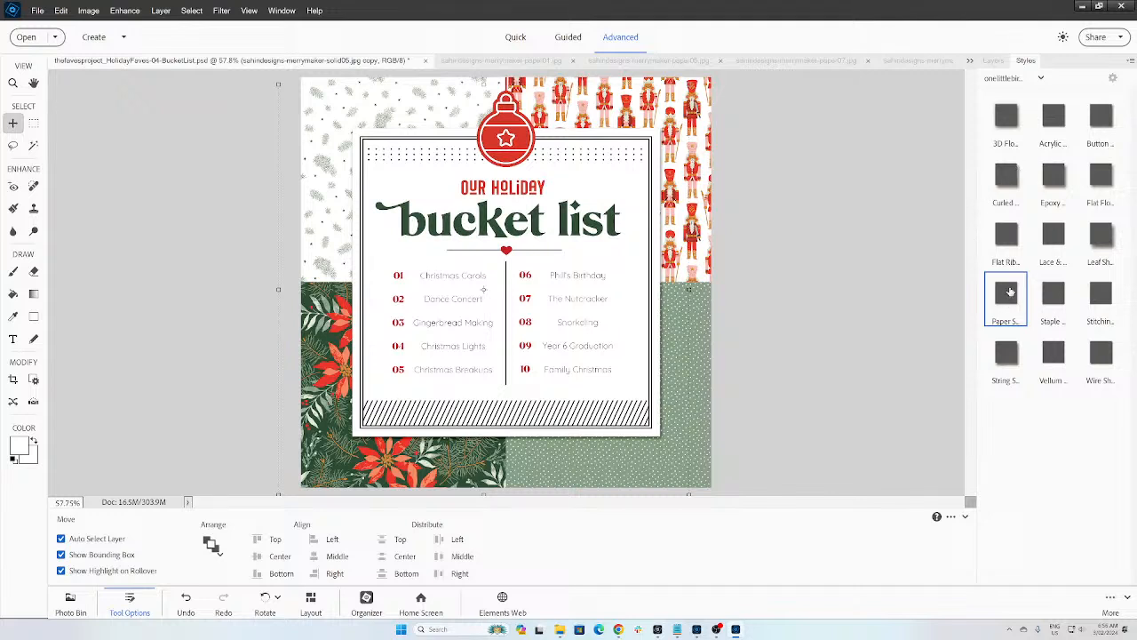
{"action": "left_click", "coordinate": [992, 61]}
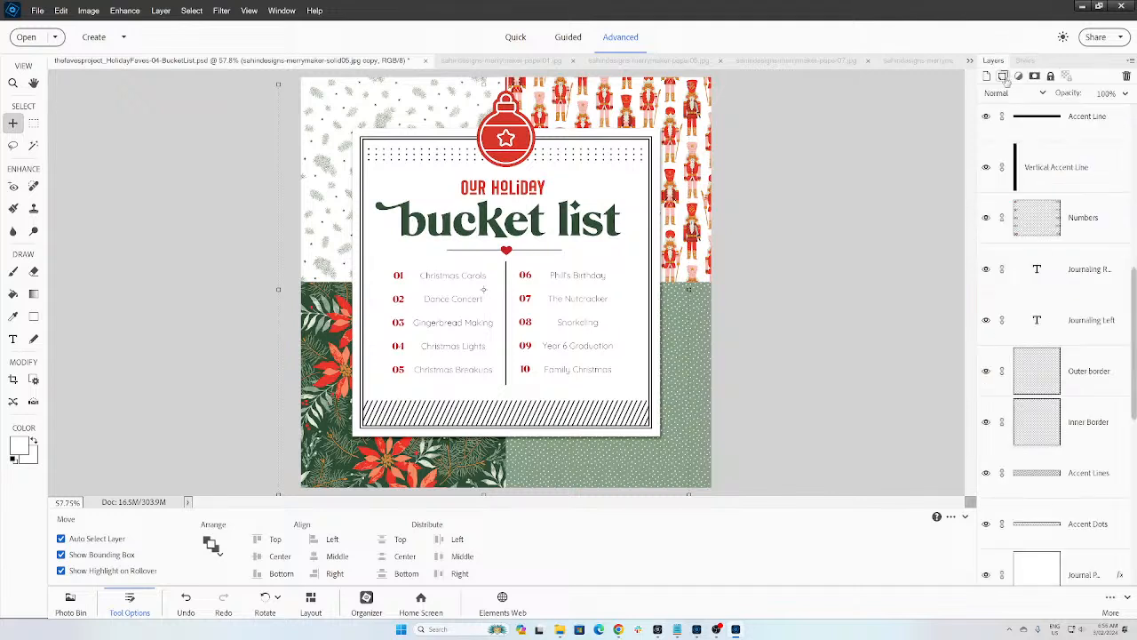
{"action": "left_click", "coordinate": [1126, 236]}
{"action": "scroll", "coordinate": [1126, 237], "scroll_direction": "up", "scroll_amount": 5}
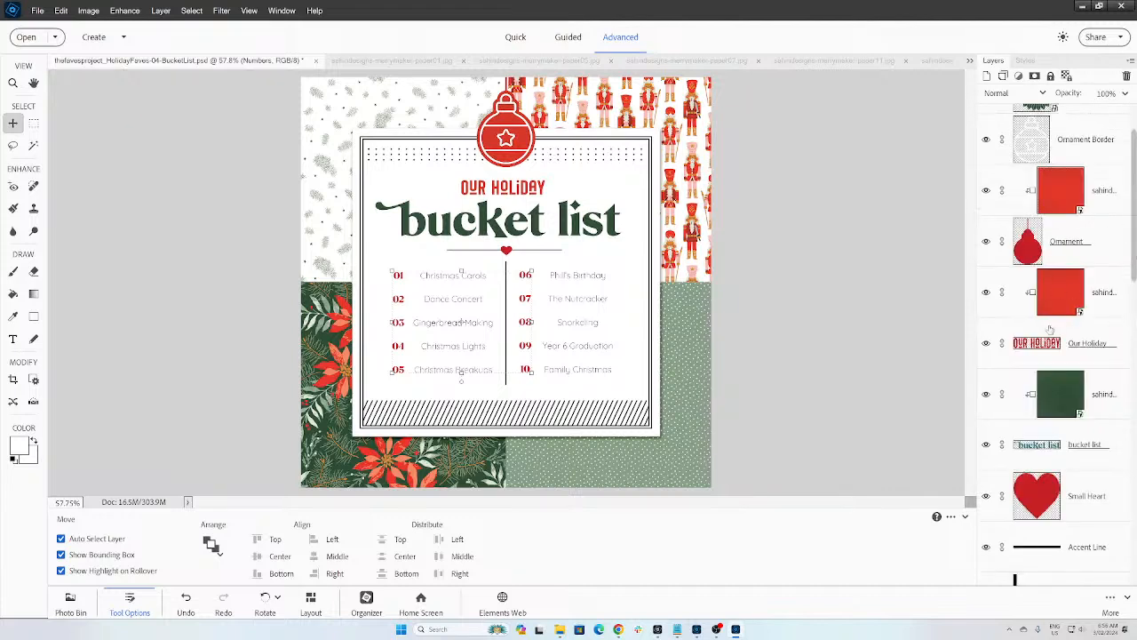
Step: Stack Our Holiday and Numbers above Ornament and group the three layers into Group 1
{"action": "left_click_drag", "start_coordinate": [1031, 358], "coordinate": [1054, 311]}
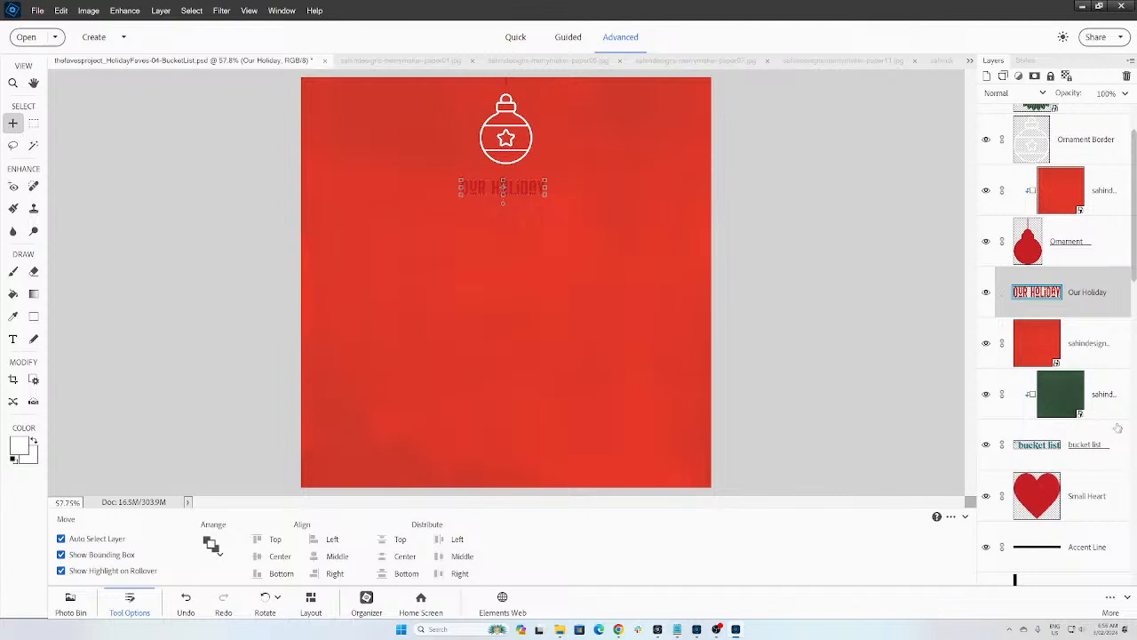
{"action": "left_click_drag", "start_coordinate": [1135, 267], "coordinate": [1135, 376]}
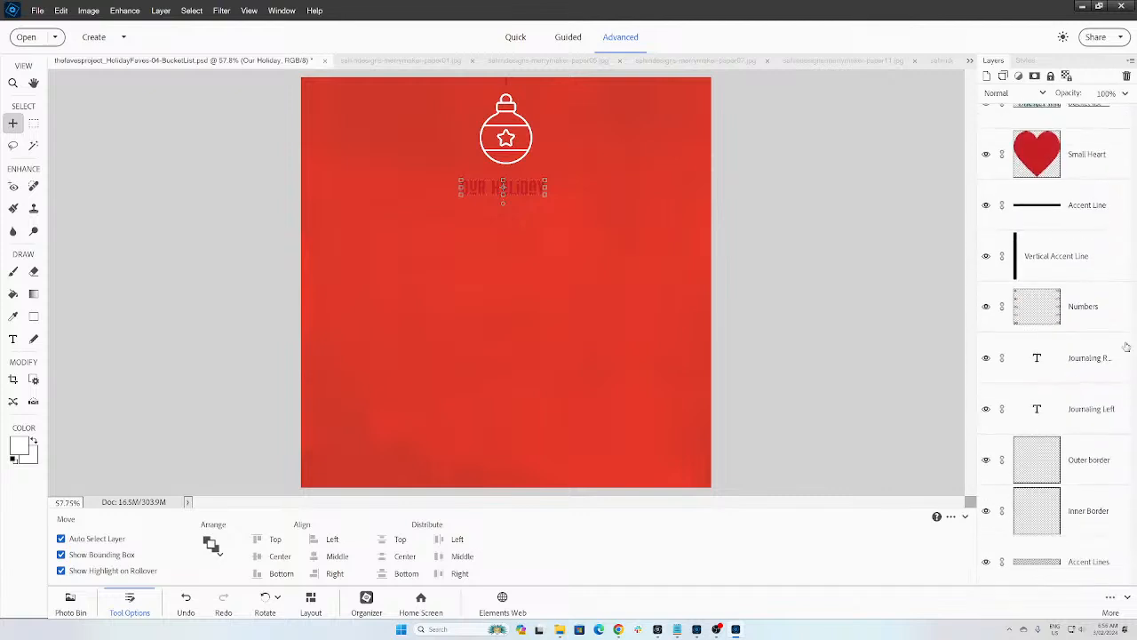
{"action": "left_click_drag", "start_coordinate": [1063, 316], "coordinate": [1048, 144]}
{"action": "left_click", "coordinate": [1082, 149]}
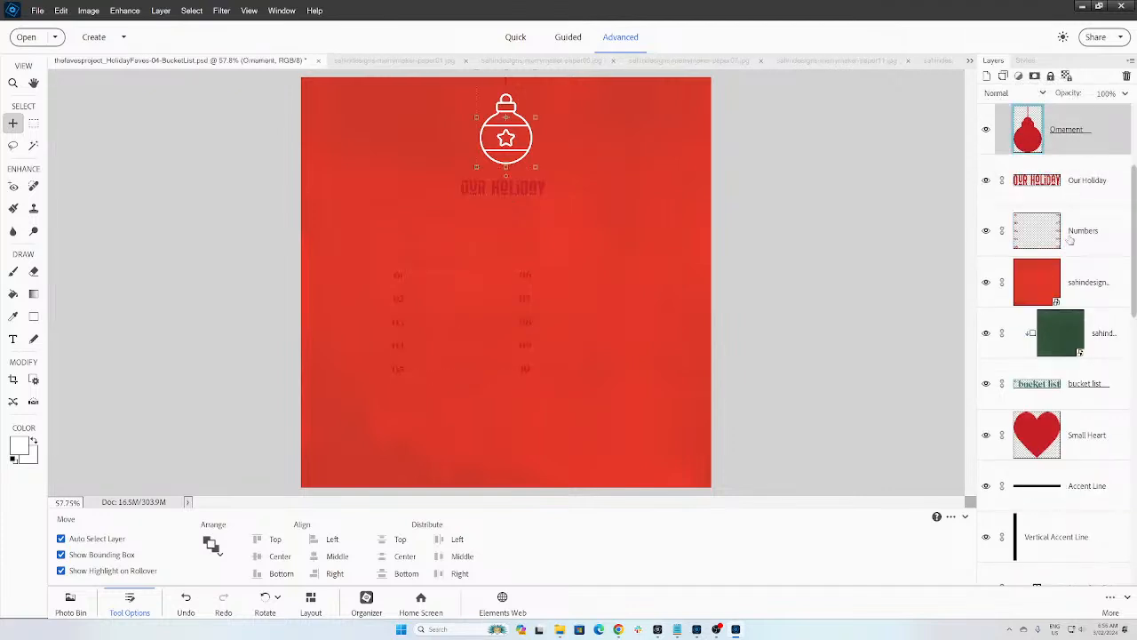
{"action": "left_click", "coordinate": [1091, 233], "text": "shift"}
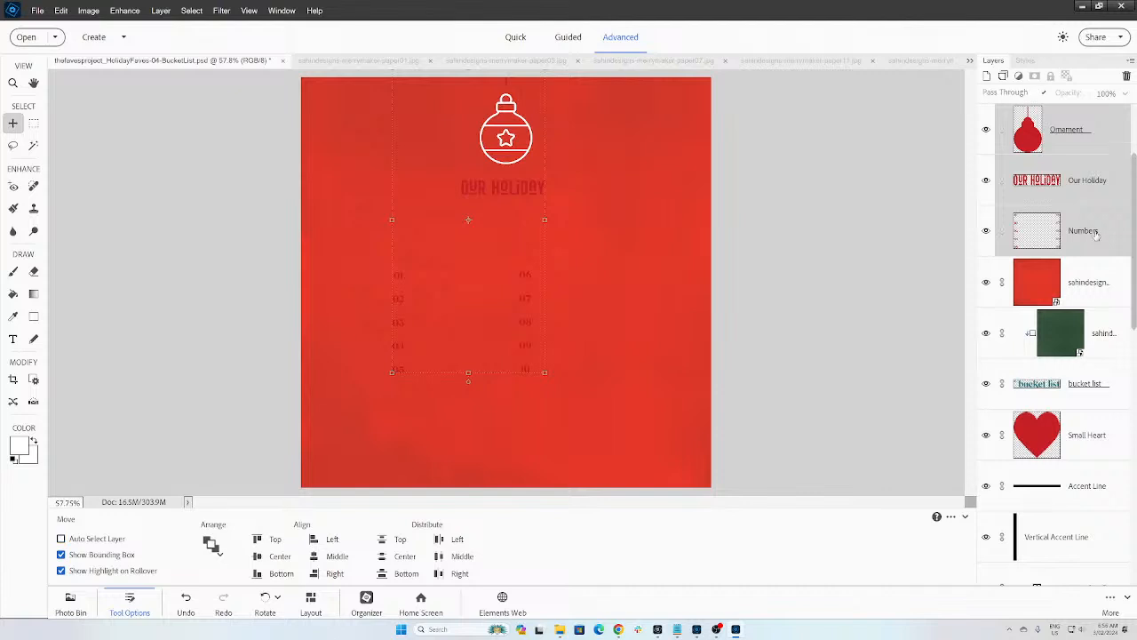
{"action": "key", "text": "ctrl+g"}
Step: Clip the red solid paper to Group 1 and move the Small Heart into the group
{"action": "scroll", "coordinate": [1133, 114], "scroll_direction": "up", "scroll_amount": 2}
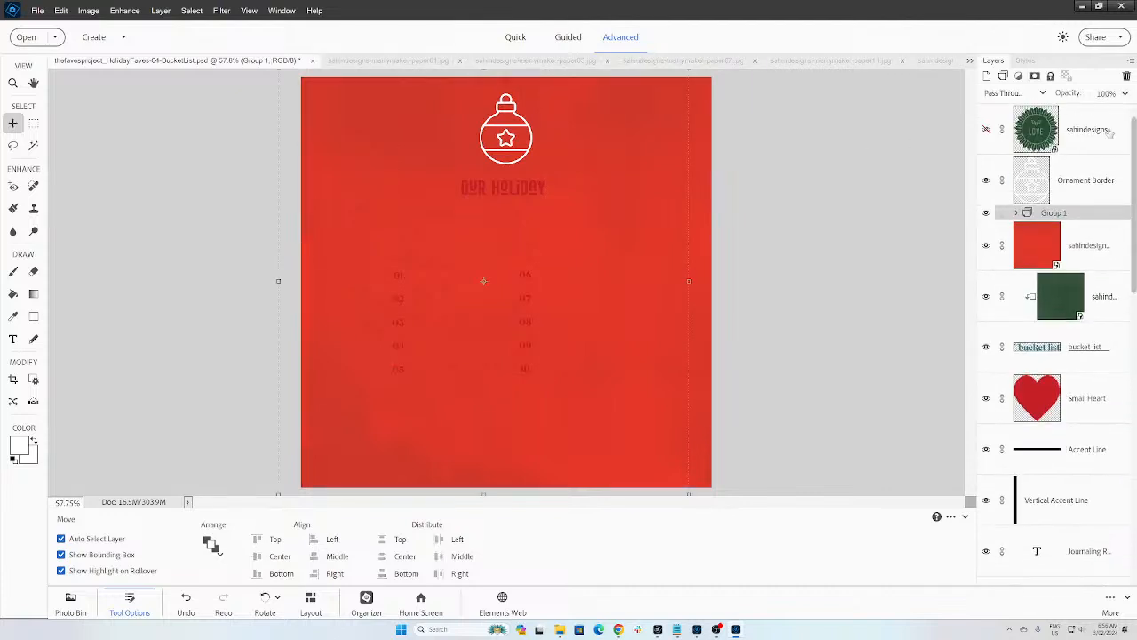
{"action": "left_click_drag", "start_coordinate": [1030, 241], "coordinate": [1026, 208]}
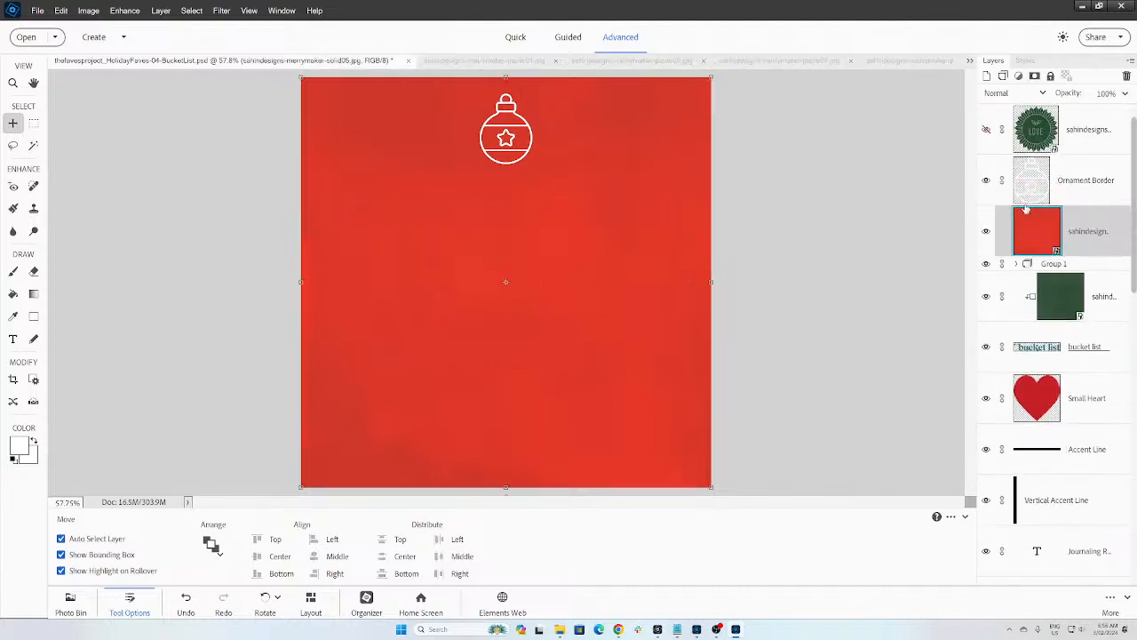
{"action": "left_click", "coordinate": [1026, 208], "text": "alt"}
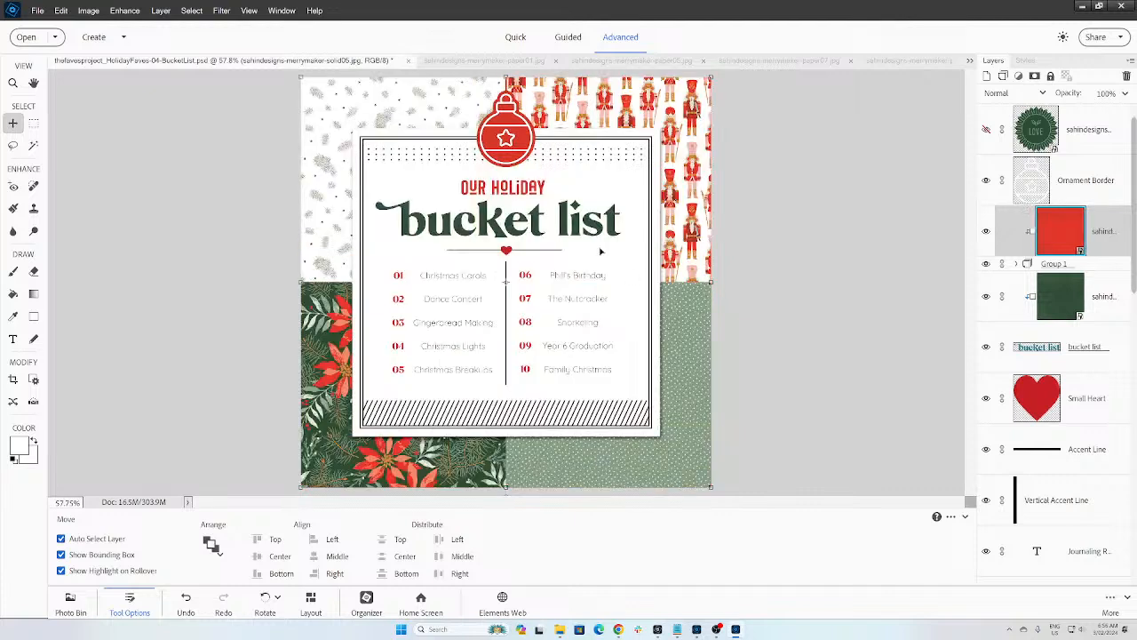
{"action": "scroll", "coordinate": [1060, 334], "scroll_direction": "down", "scroll_amount": 2}
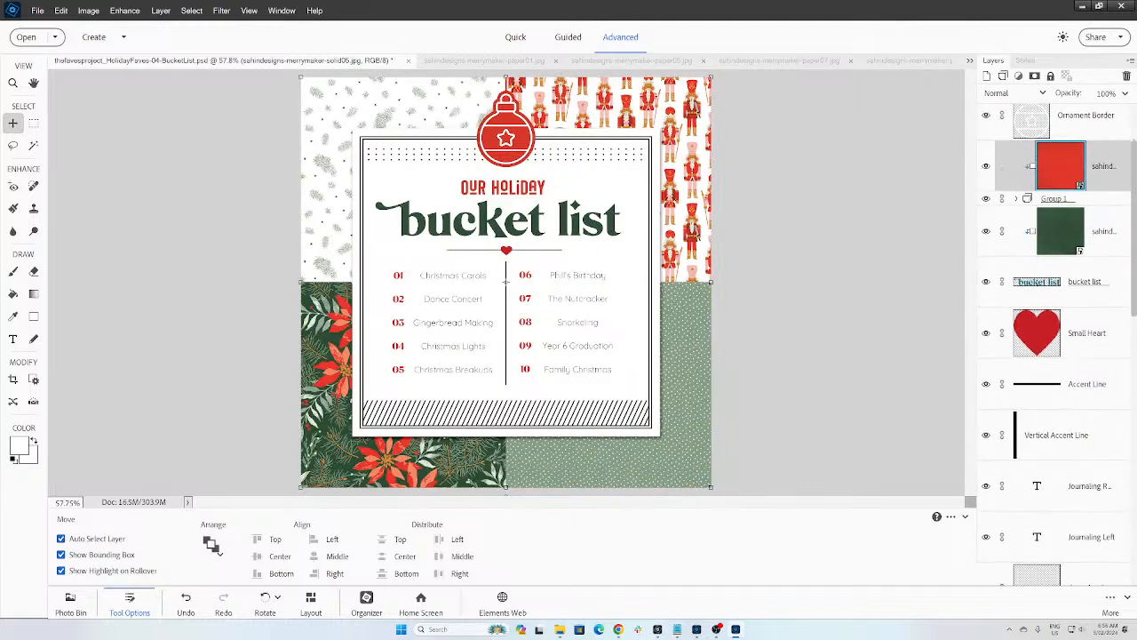
{"action": "left_click_drag", "start_coordinate": [1060, 335], "coordinate": [1050, 222]}
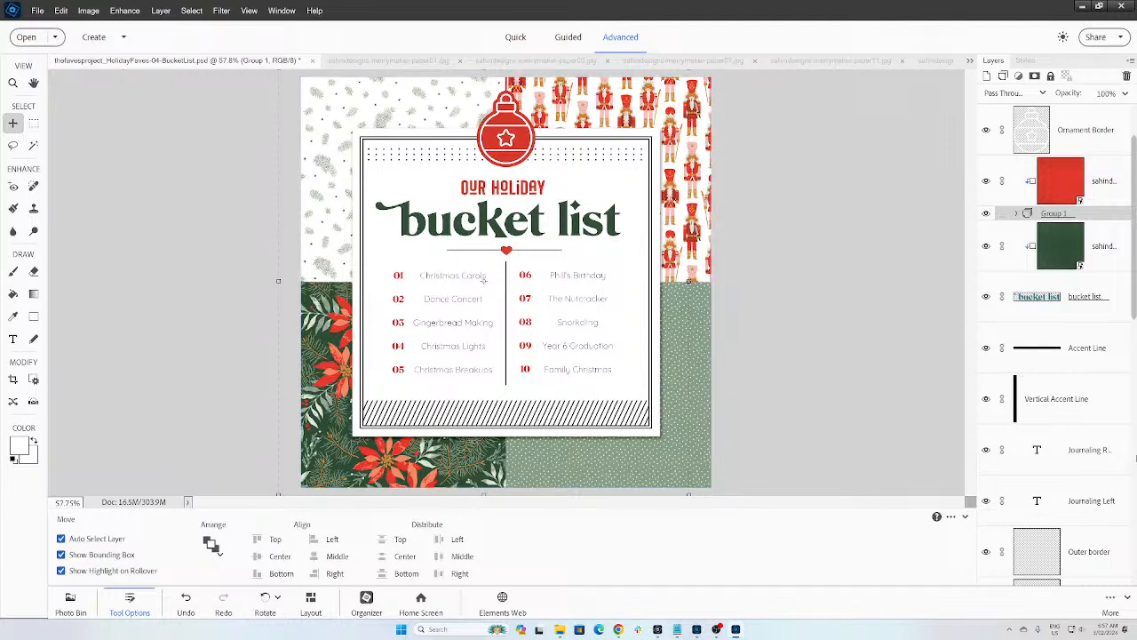
Step: Move the poinsettia paper above Paper 4 and clip the green dots paper to its block
{"action": "scroll", "coordinate": [1066, 427], "scroll_direction": "down", "scroll_amount": 5}
{"action": "left_click", "coordinate": [985, 376]}
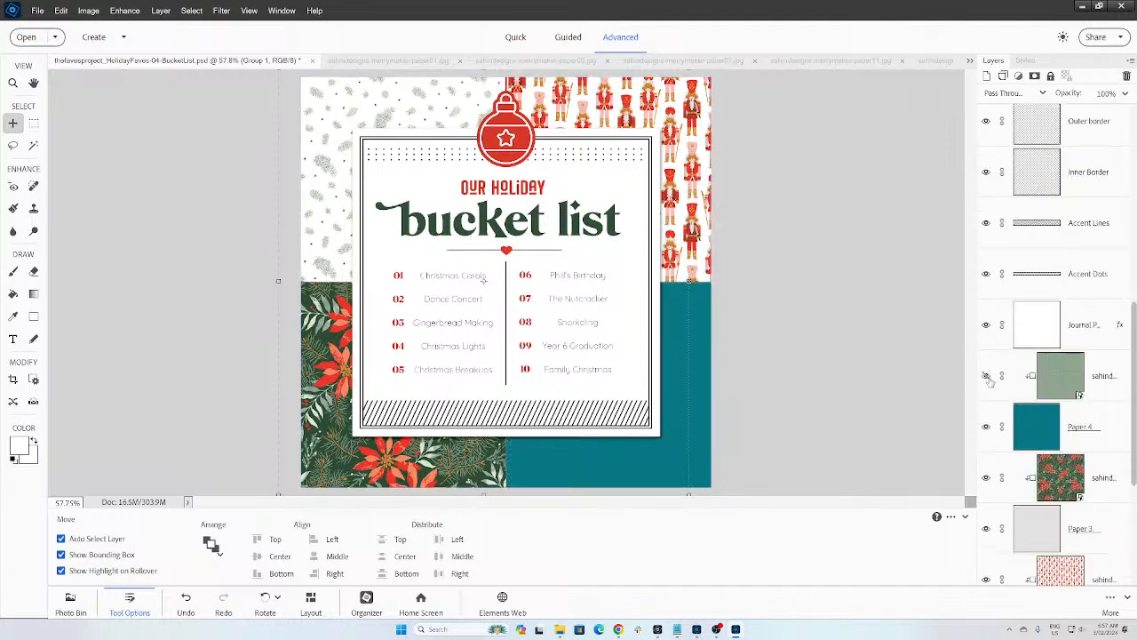
{"action": "left_click", "coordinate": [985, 376]}
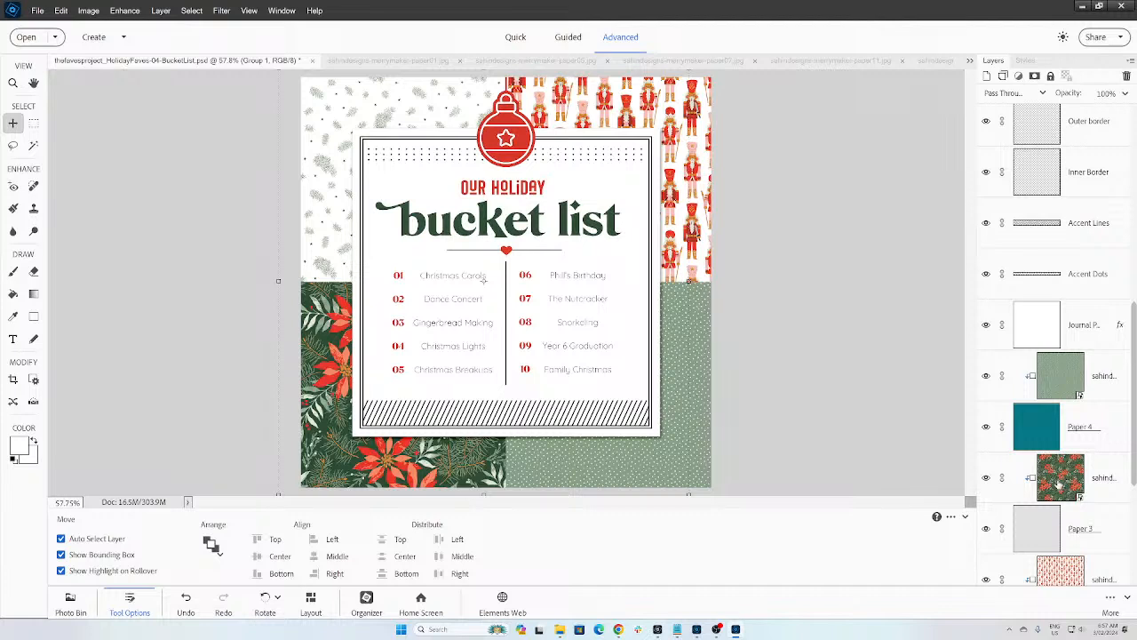
{"action": "mouse_move", "coordinate": [1060, 487]}
{"action": "left_mouse_down"}
{"action": "mouse_move", "coordinate": [1058, 391]}
{"action": "mouse_move", "coordinate": [1071, 505]}
{"action": "left_mouse_up"}
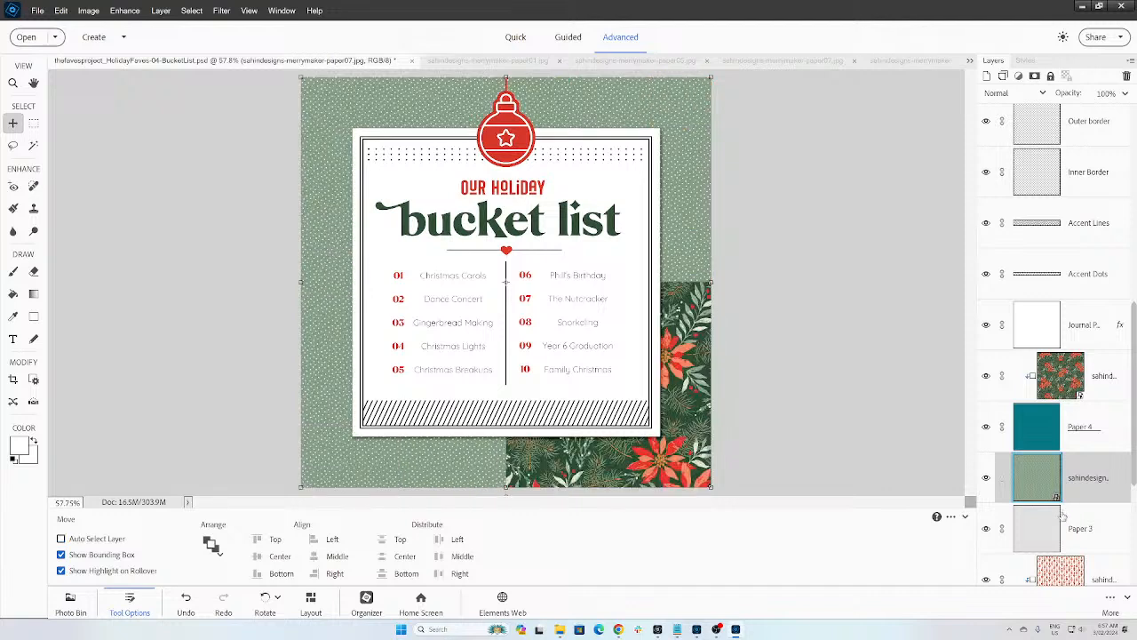
{"action": "key", "text": "ctrl+g"}
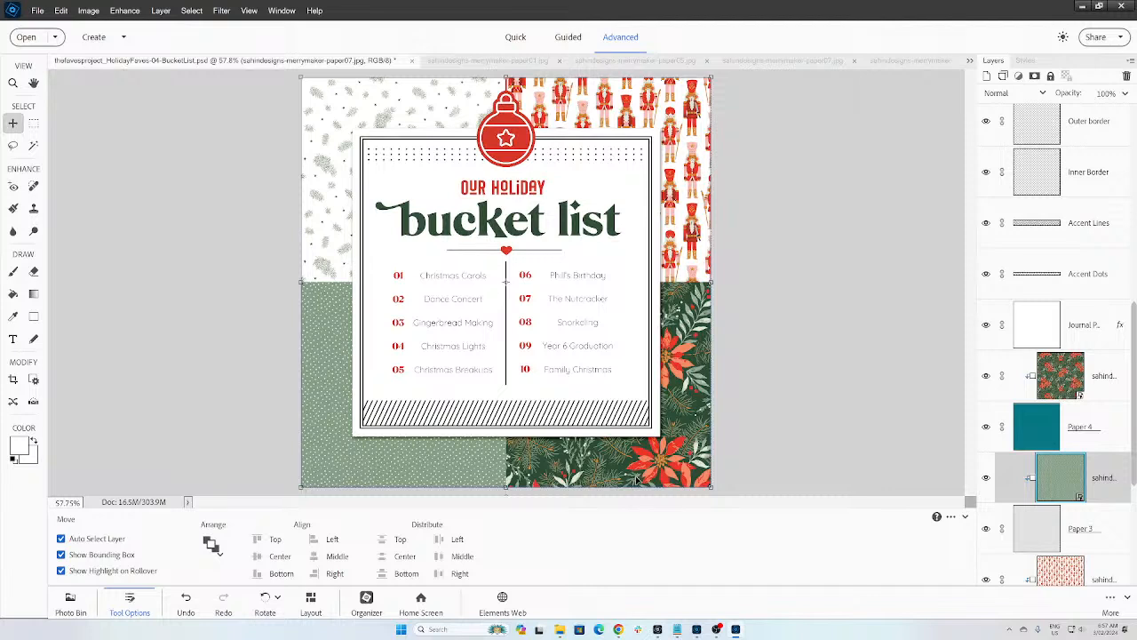
Step: Move the nutcracker paper below Paper 2 and clip the pine paper to Paper 3
{"action": "scroll", "coordinate": [1057, 356], "scroll_direction": "down", "scroll_amount": 5}
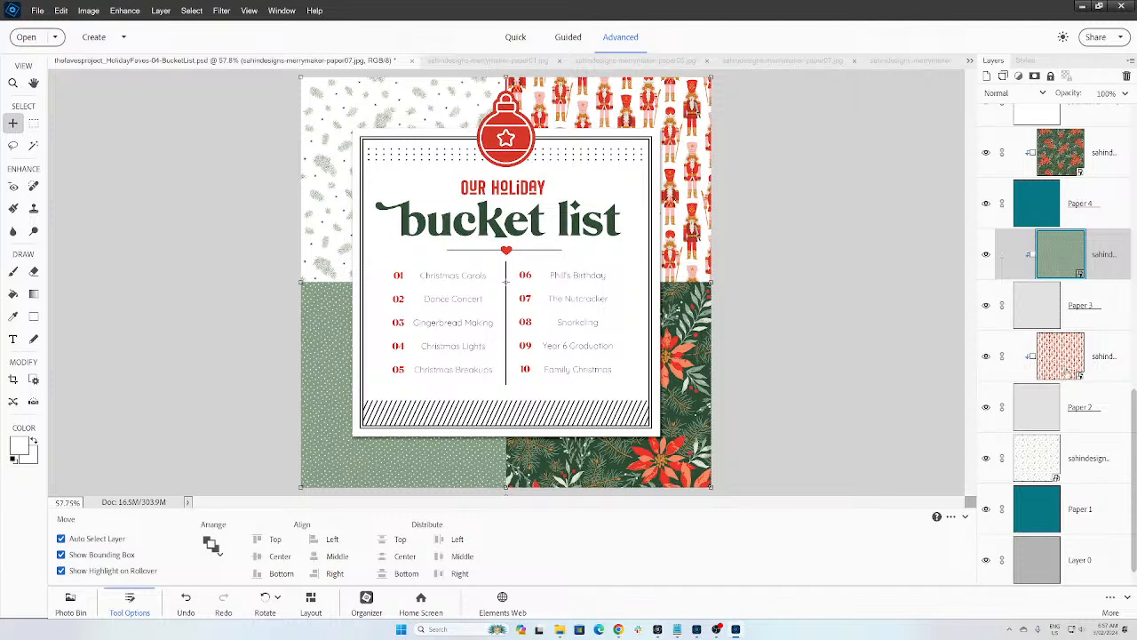
{"action": "scroll", "coordinate": [1057, 355], "scroll_direction": "up", "scroll_amount": 2}
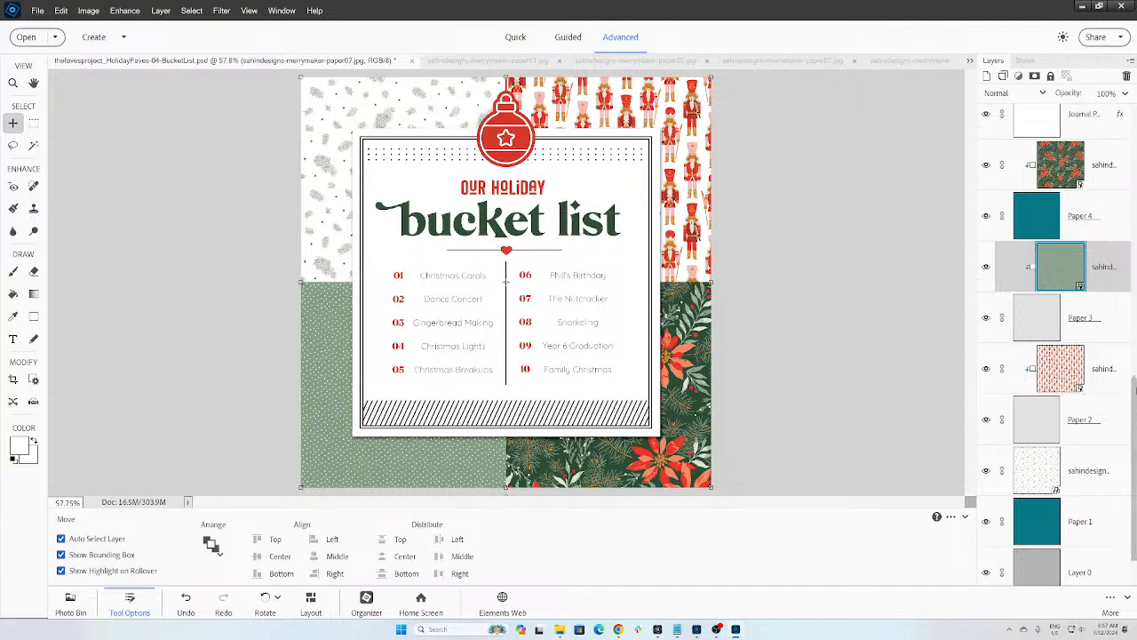
{"action": "mouse_move", "coordinate": [1061, 436]}
{"action": "left_mouse_down"}
{"action": "mouse_move", "coordinate": [1040, 538]}
{"action": "mouse_move", "coordinate": [1071, 433]}
{"action": "left_mouse_up"}
{"action": "key", "text": "ctrl+g"}
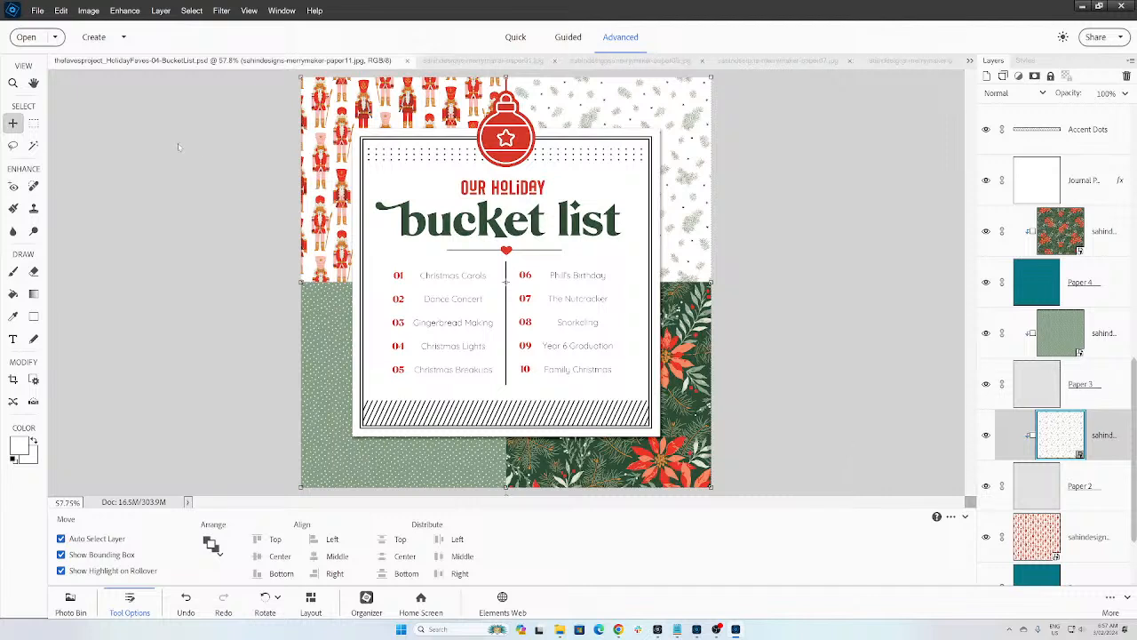
Step: Give the Ornament layer in Group 1 a Paper Shadow style and zoom to 200%
{"action": "left_click", "coordinate": [518, 161]}
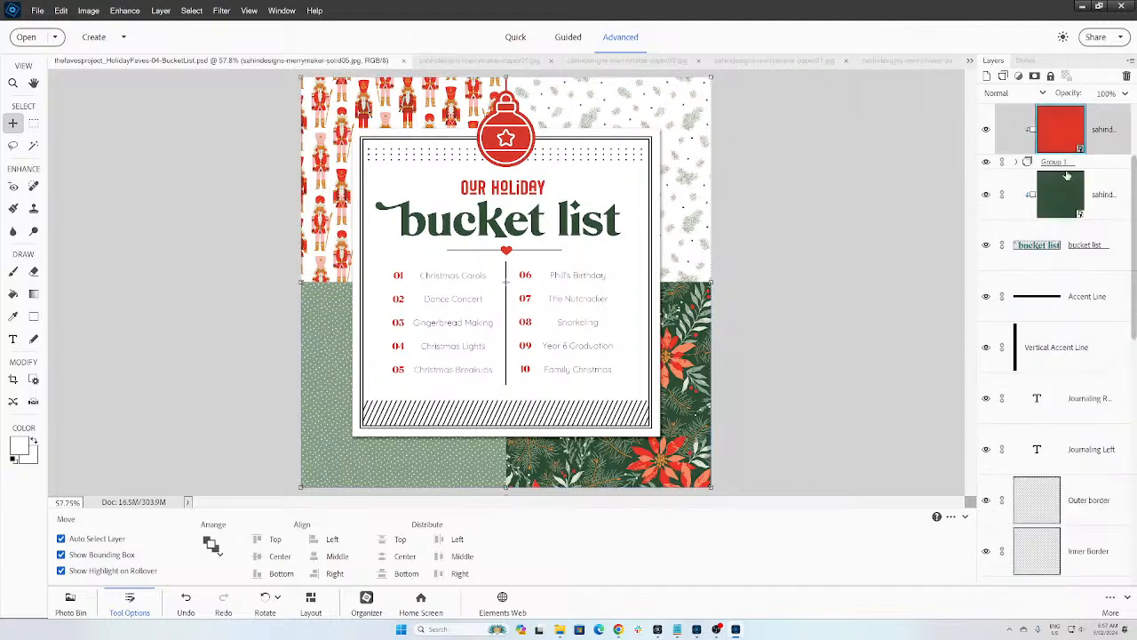
{"action": "left_click", "coordinate": [1017, 162]}
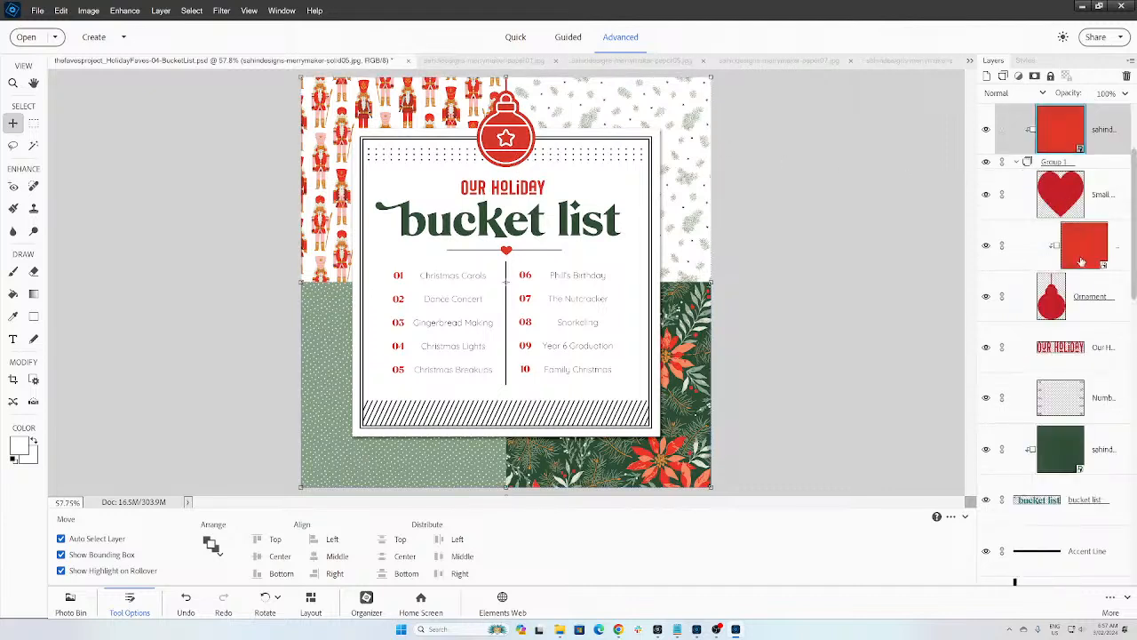
{"action": "left_click", "coordinate": [1061, 307]}
{"action": "left_click", "coordinate": [1031, 62]}
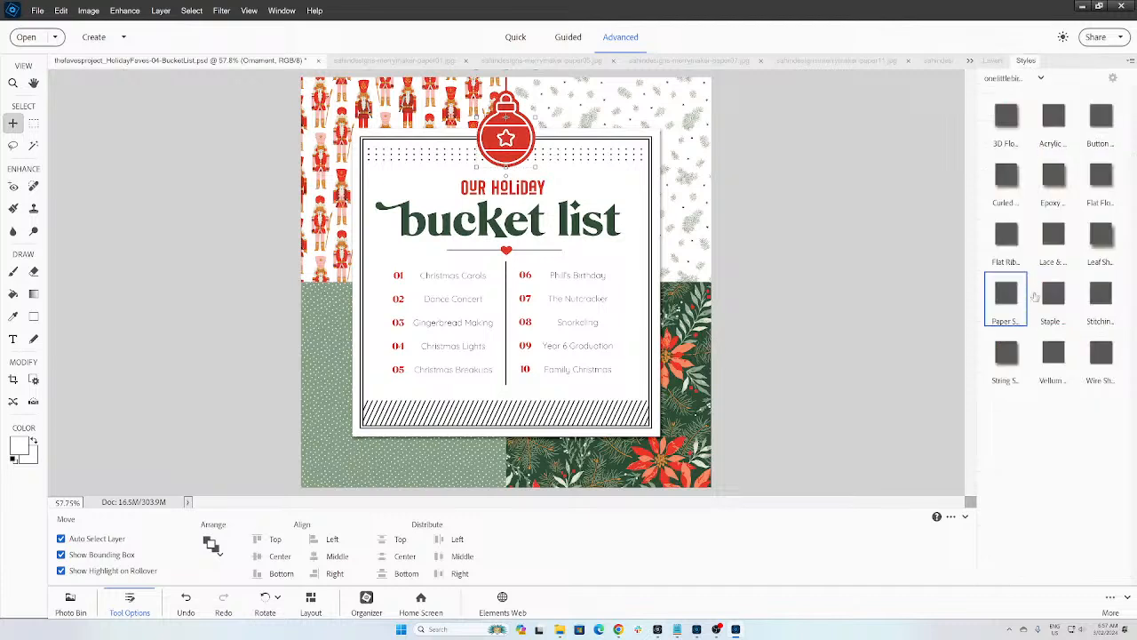
{"action": "left_click", "coordinate": [1008, 297]}
{"action": "key", "text": "ctrl+equal"}
{"action": "key", "text": "ctrl+equal"}
{"action": "key", "text": "ctrl+equal"}
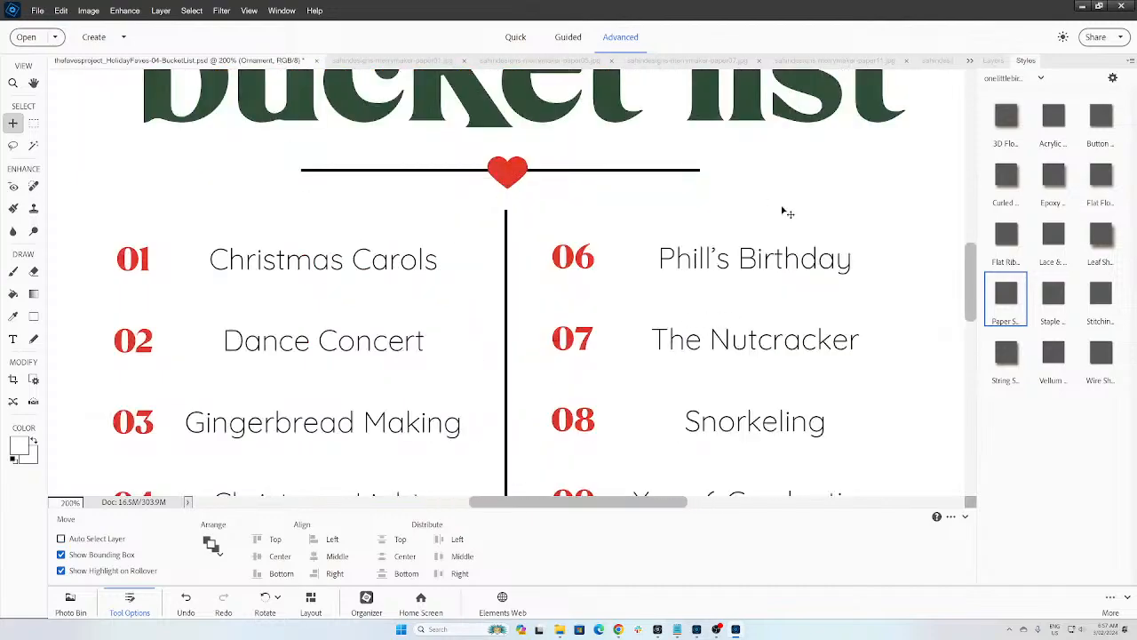
{"action": "left_click_drag", "start_coordinate": [971, 300], "coordinate": [971, 188]}
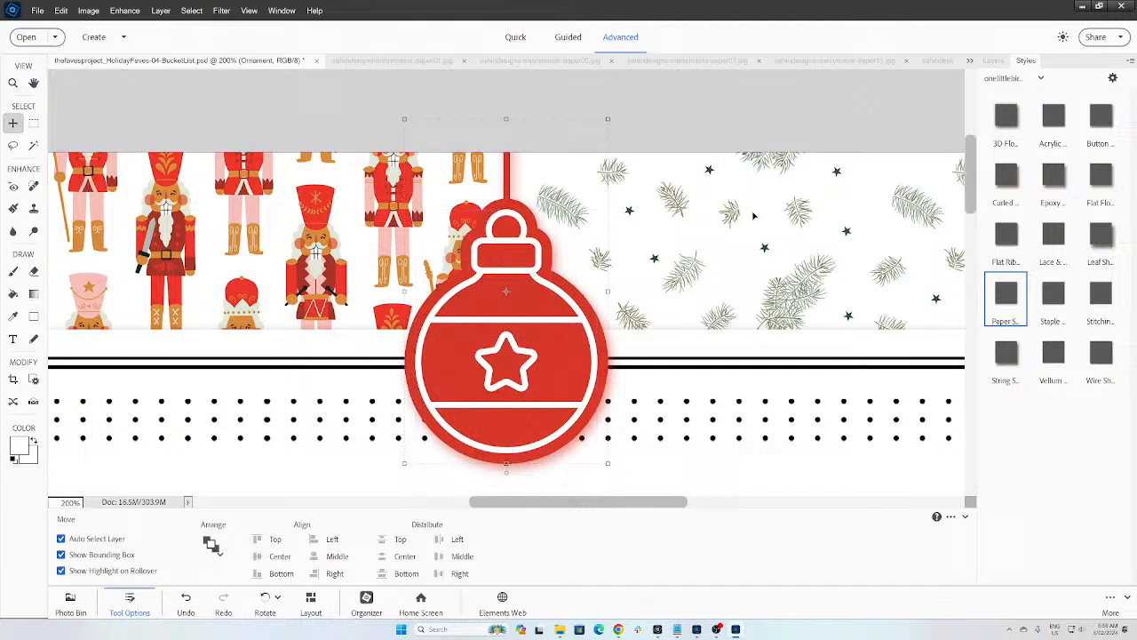
Step: Delete the red paper layer clipped to the ornament and compare the ornament colour
{"action": "left_click", "coordinate": [997, 64]}
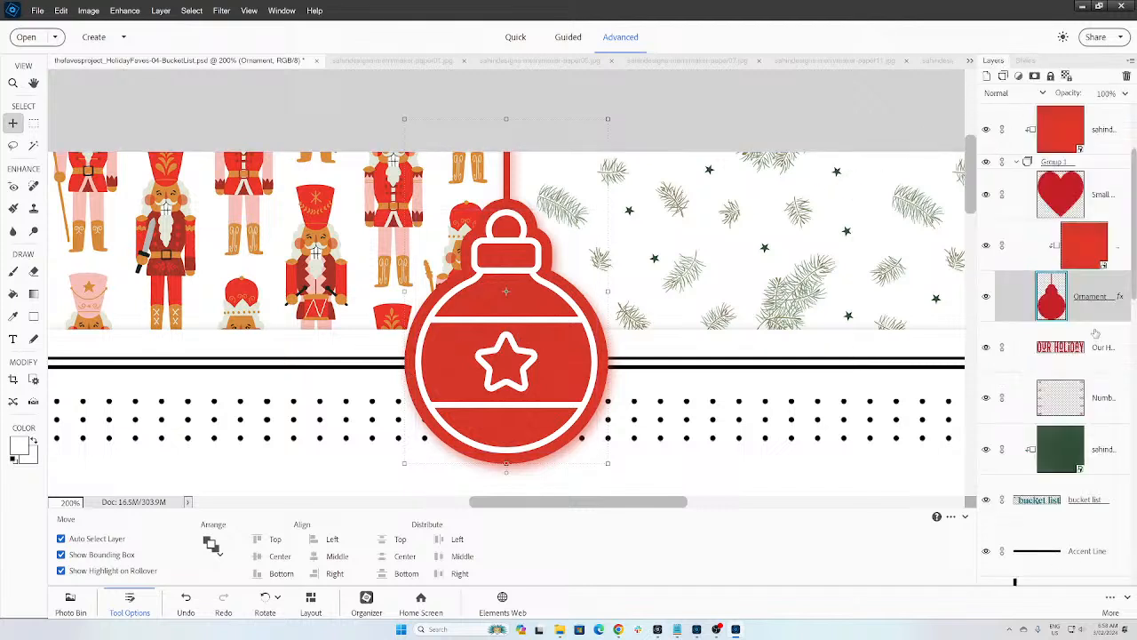
{"action": "left_click", "coordinate": [1091, 255]}
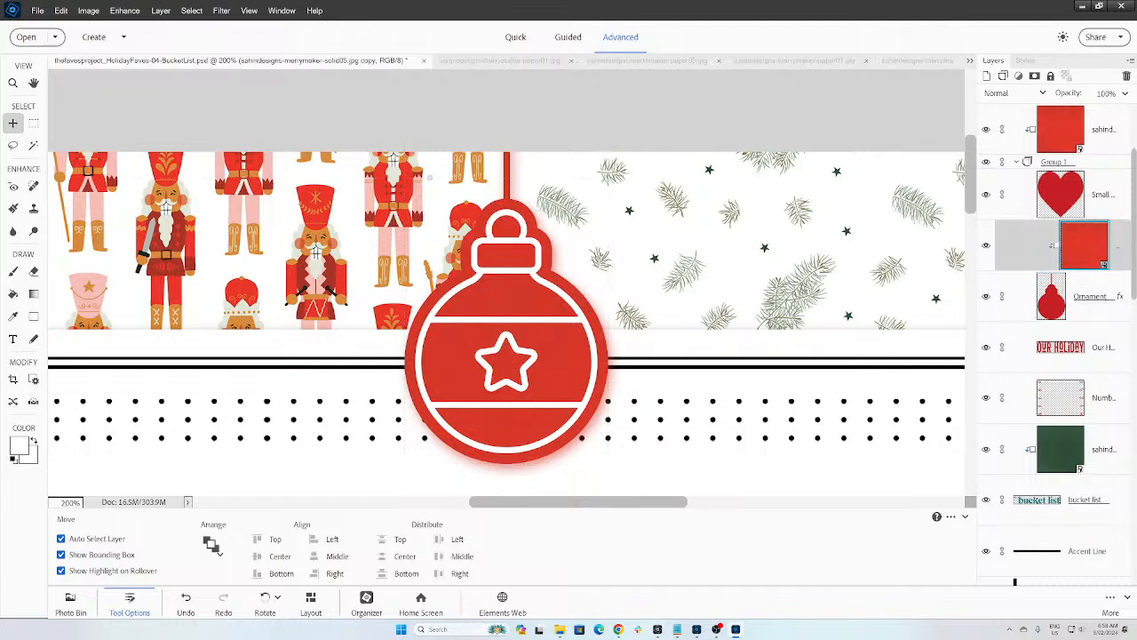
{"action": "left_click", "coordinate": [1127, 75]}
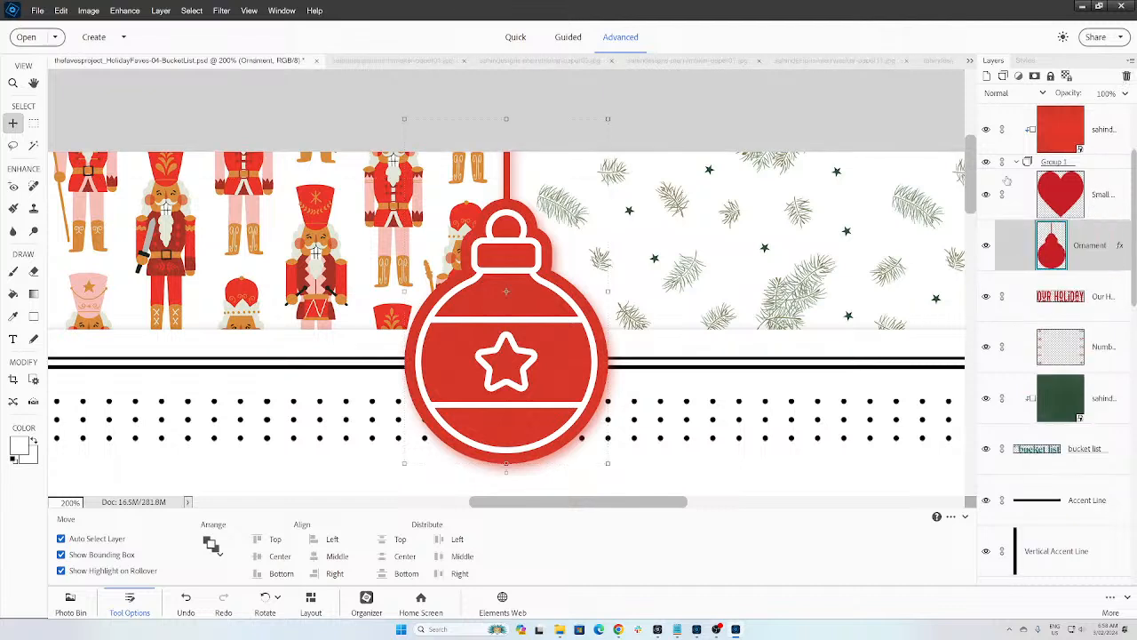
{"action": "left_click", "coordinate": [986, 130]}
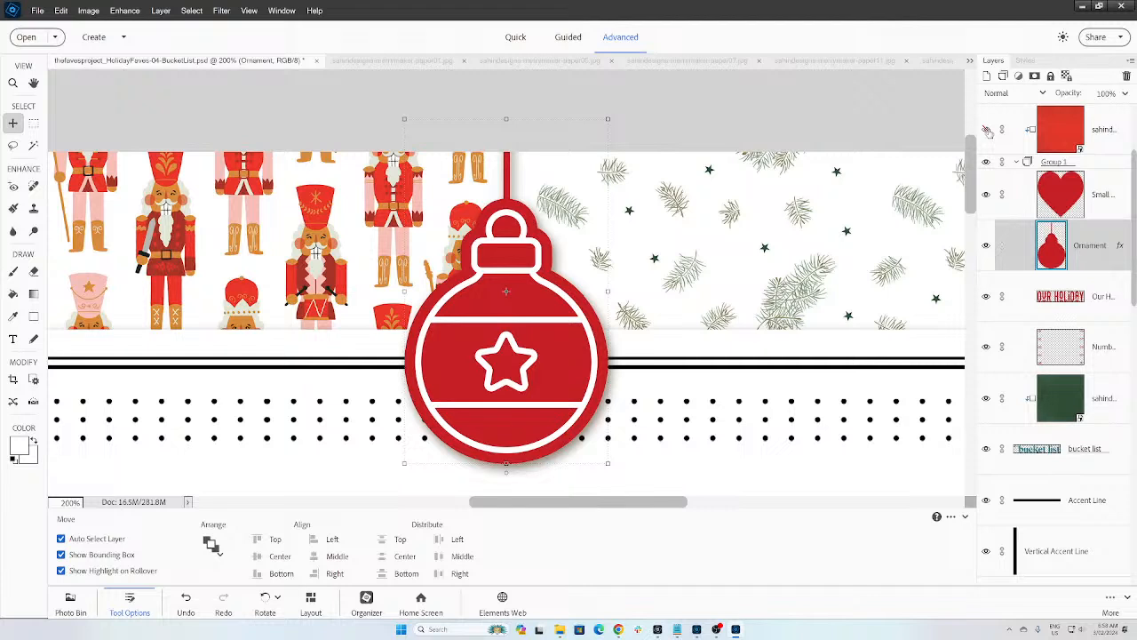
{"action": "left_click", "coordinate": [986, 130]}
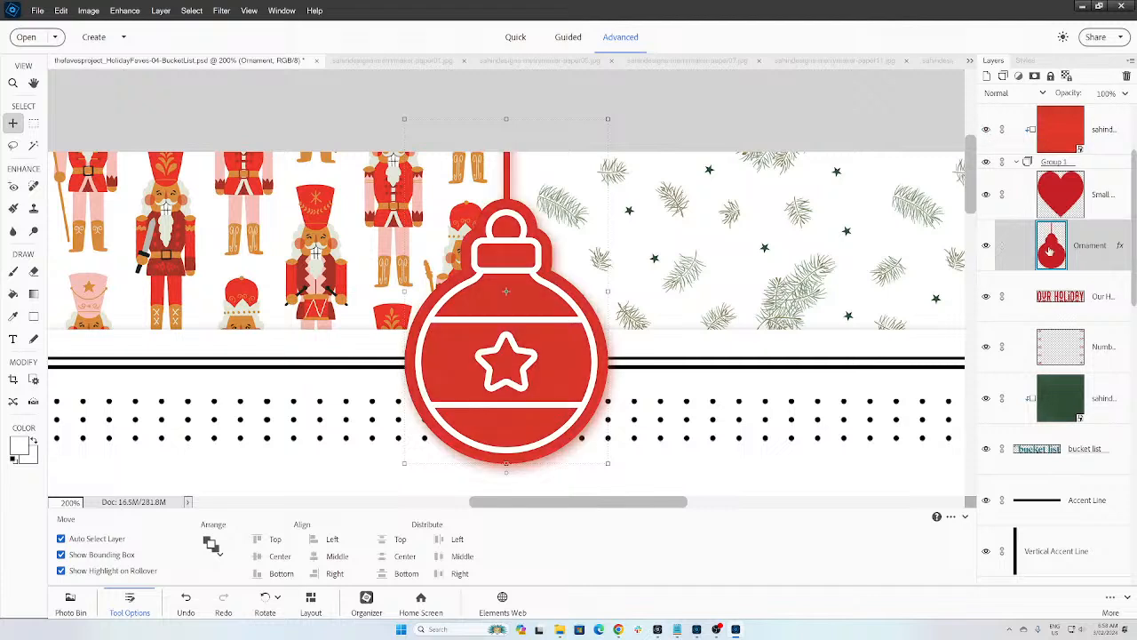
Step: Clear the Ornament layer's style and fit the whole page in the window
{"action": "right_click", "coordinate": [1123, 247]}
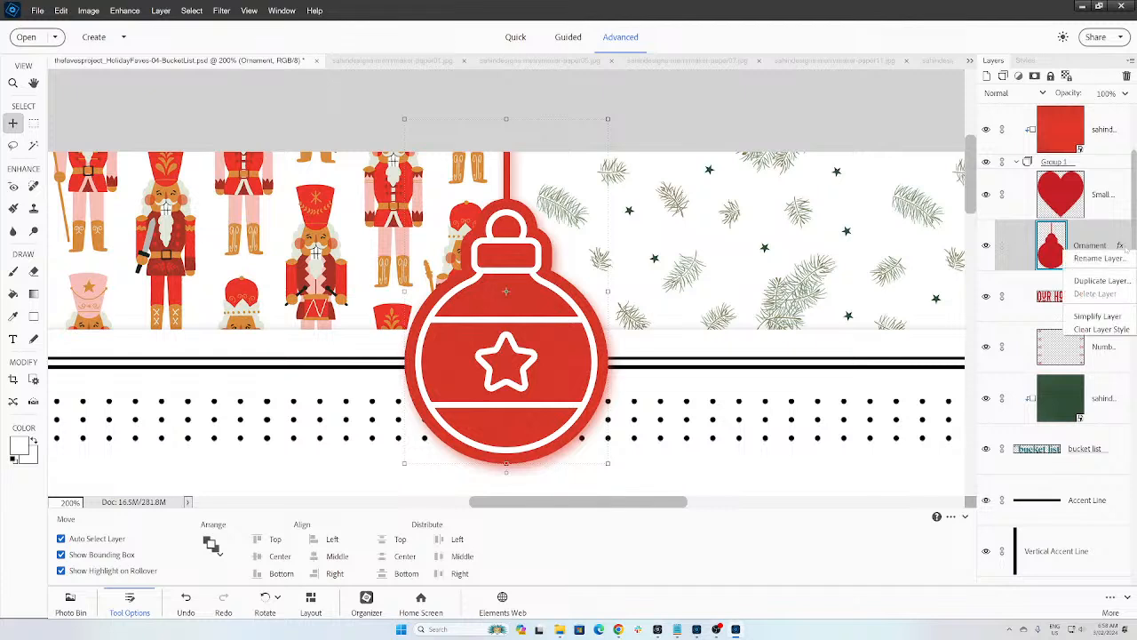
{"action": "left_click", "coordinate": [1104, 329]}
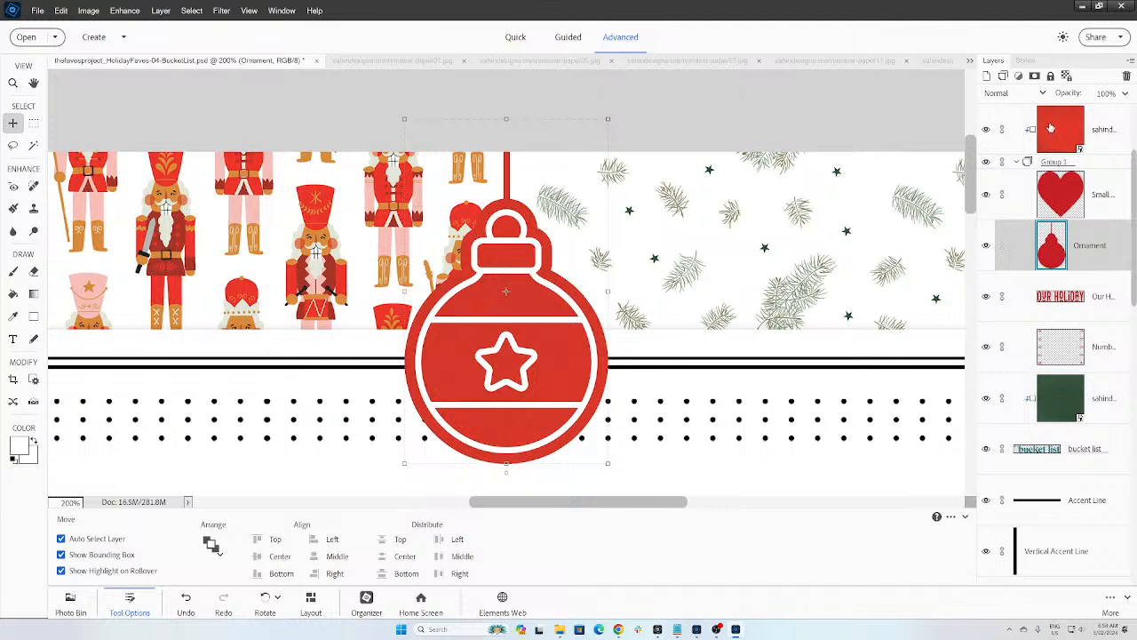
{"action": "key", "text": "ctrl"}
{"action": "key", "text": "ctrl+0"}
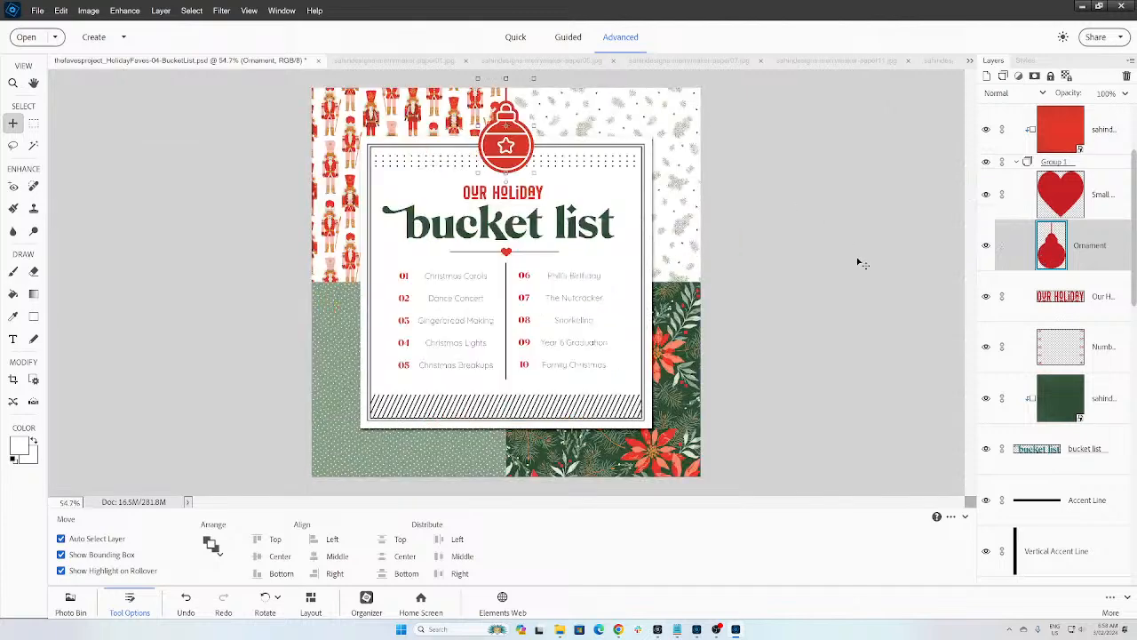
Step: Move Ornament to the top, duplicate the red paper and clip the copy to the ornament
{"action": "left_click_drag", "start_coordinate": [1051, 240], "coordinate": [1059, 117]}
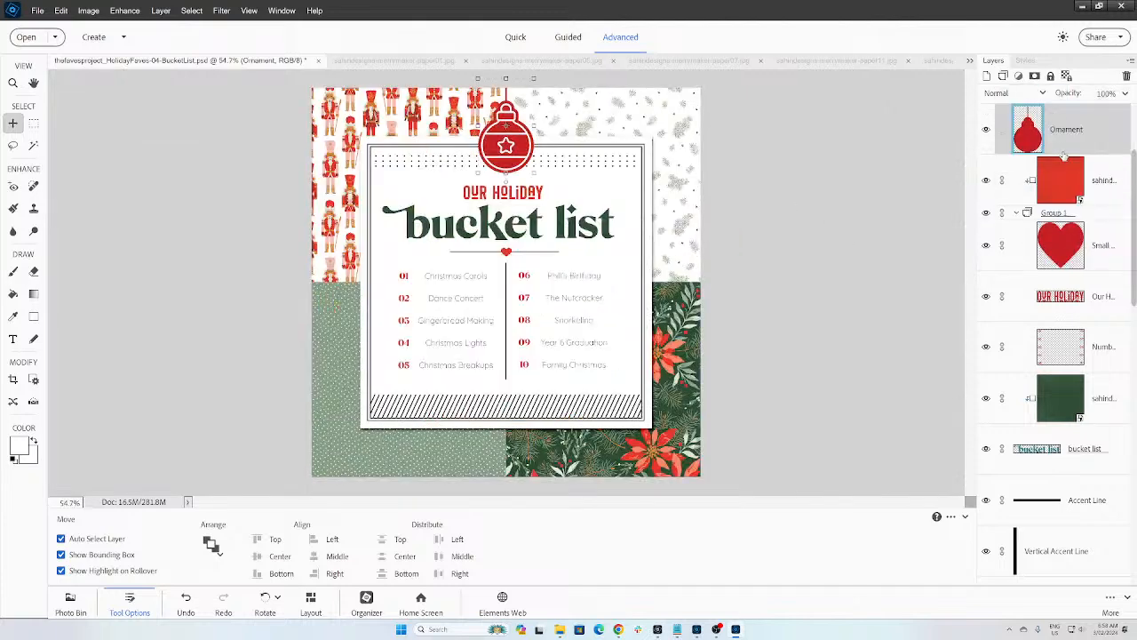
{"action": "left_click", "coordinate": [1055, 187]}
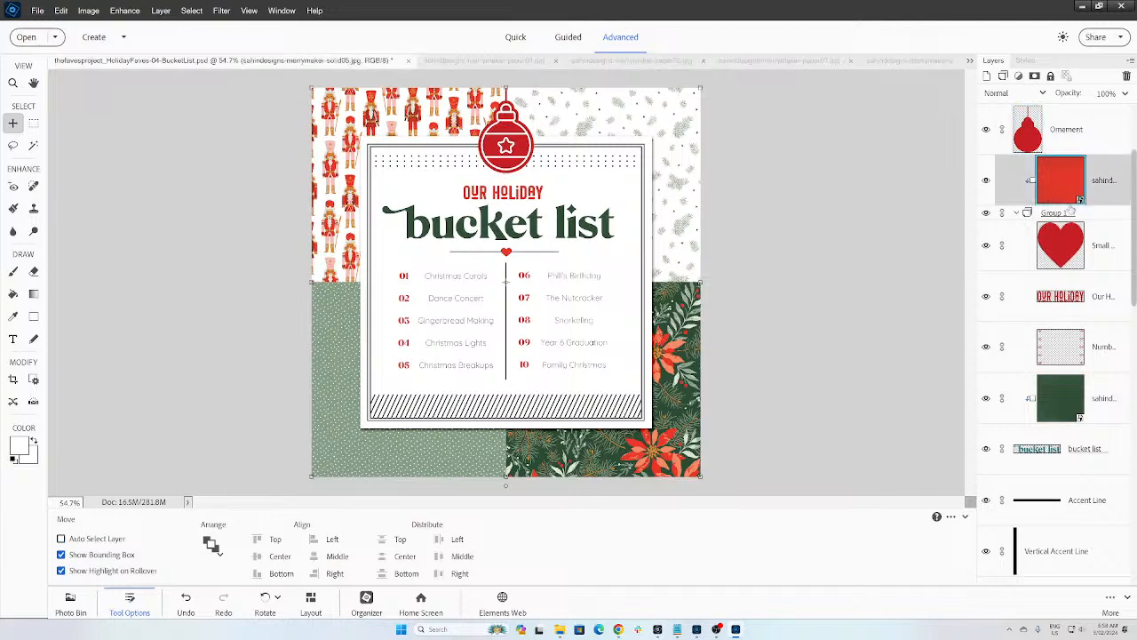
{"action": "key", "text": "ctrl+j"}
{"action": "left_click_drag", "start_coordinate": [1044, 174], "coordinate": [1027, 128]}
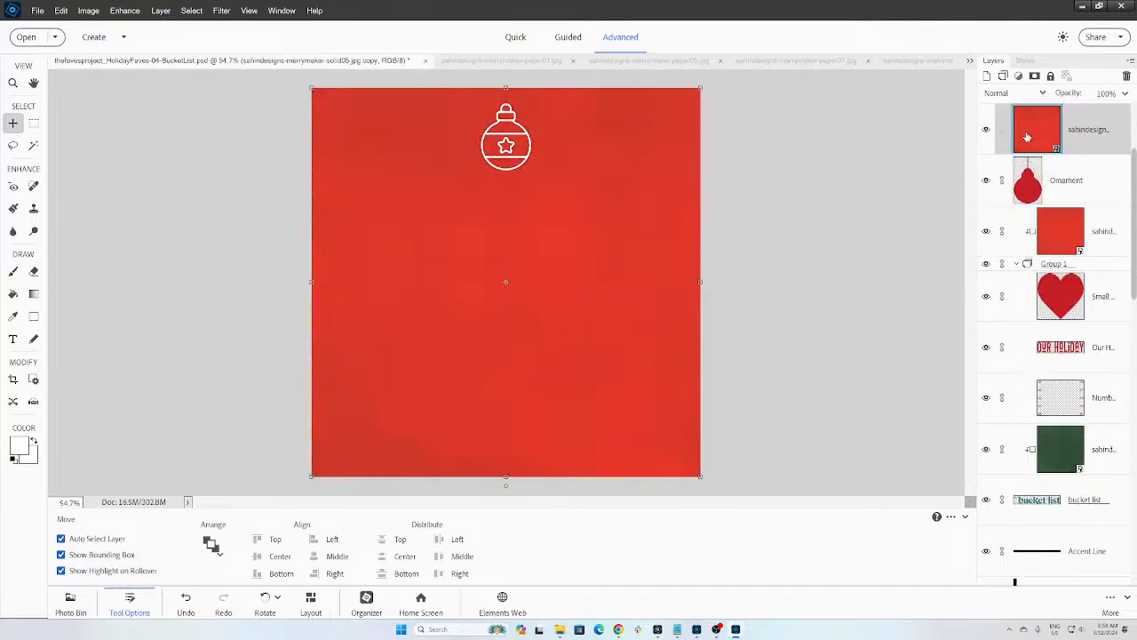
{"action": "key", "text": "ctrl+g"}
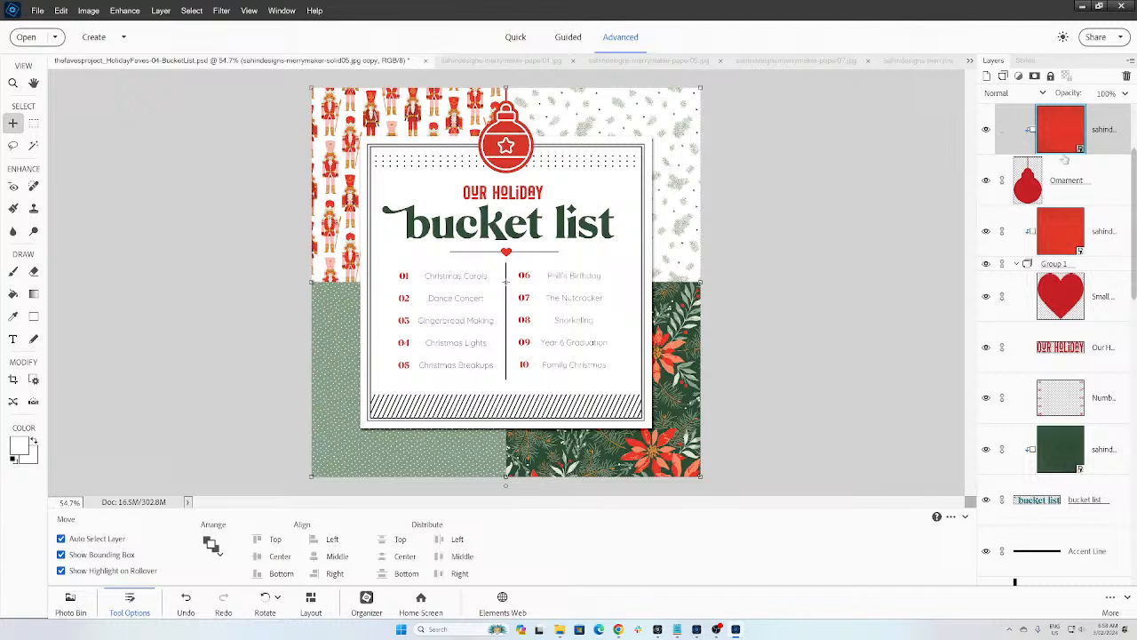
Step: Apply the Paper Shadow style to the Ornament layer
{"action": "left_click", "coordinate": [1026, 60]}
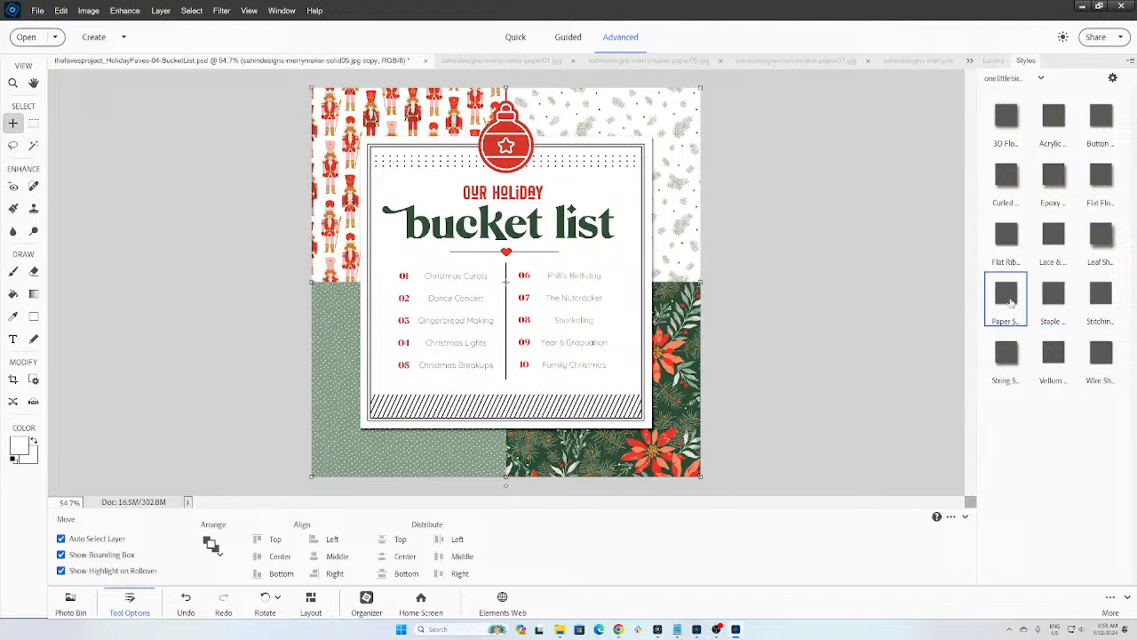
{"action": "left_click", "coordinate": [999, 64]}
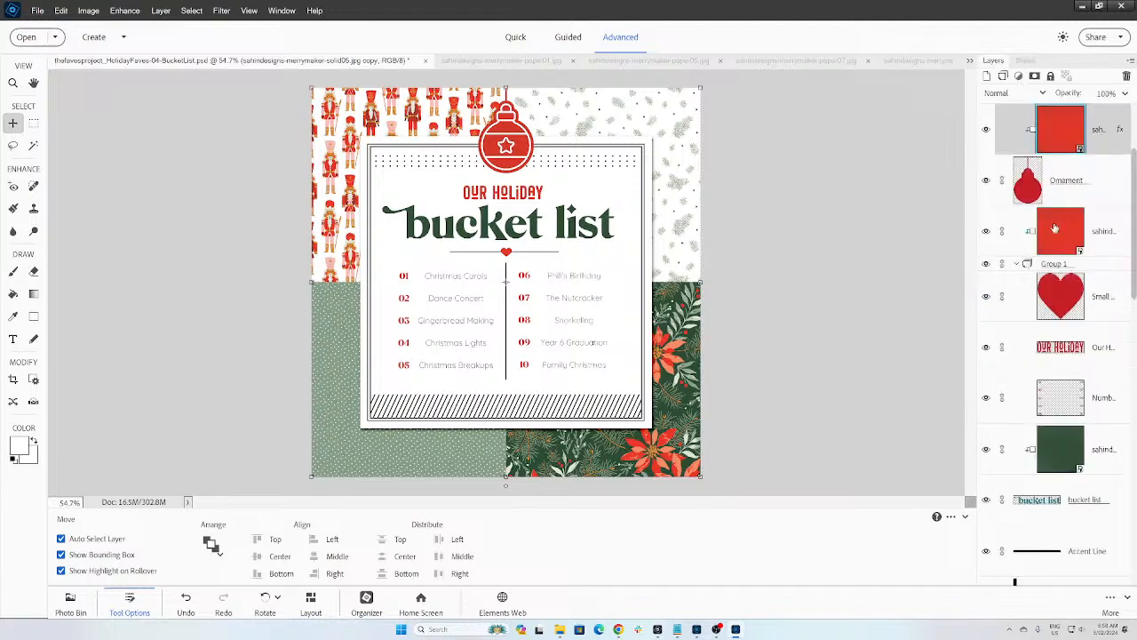
{"action": "left_click", "coordinate": [1033, 183]}
{"action": "left_click", "coordinate": [1031, 61]}
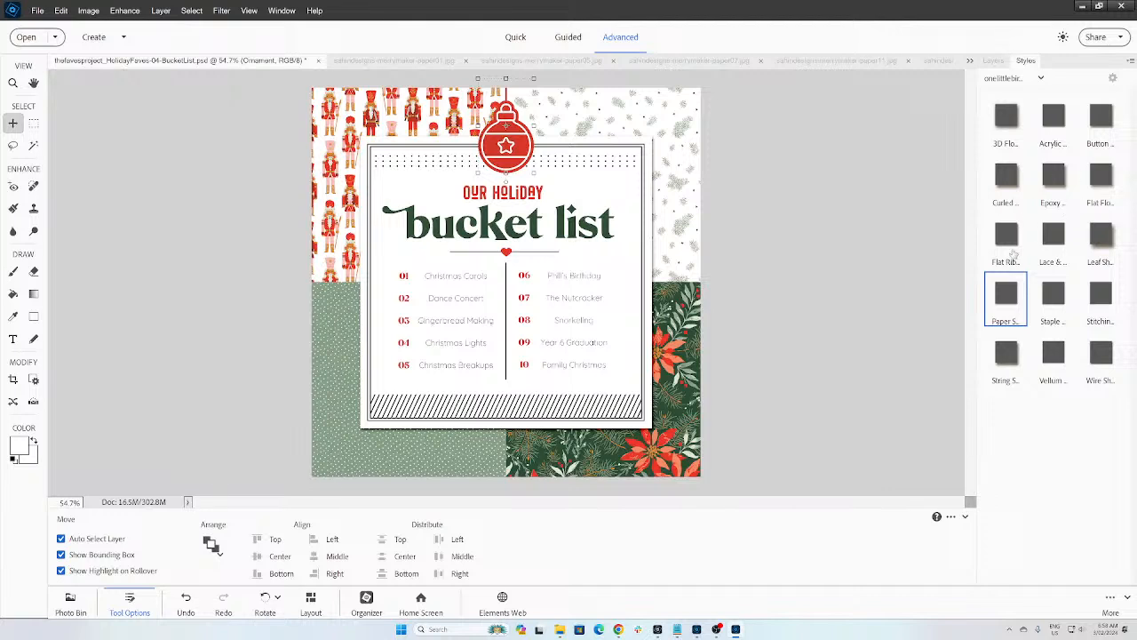
{"action": "left_click", "coordinate": [999, 297]}
{"action": "left_click", "coordinate": [880, 245]}
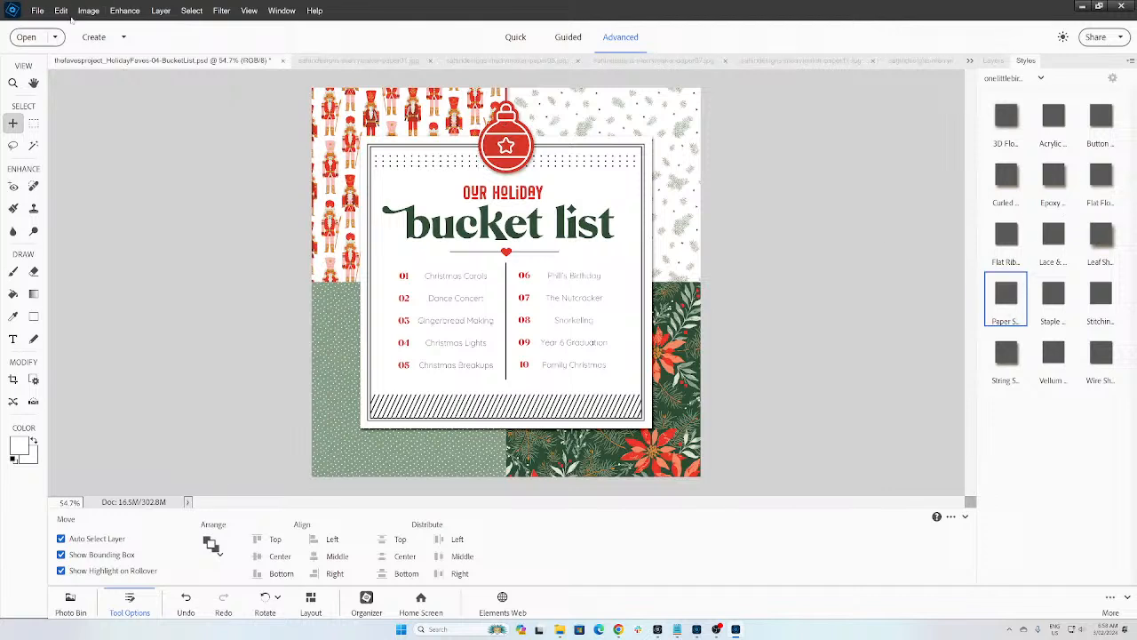
Step: Save the page and begin the File Info description with Christmas Carols and Dance Concert
{"action": "key", "text": "ctrl+s"}
{"action": "left_click", "coordinate": [38, 11]}
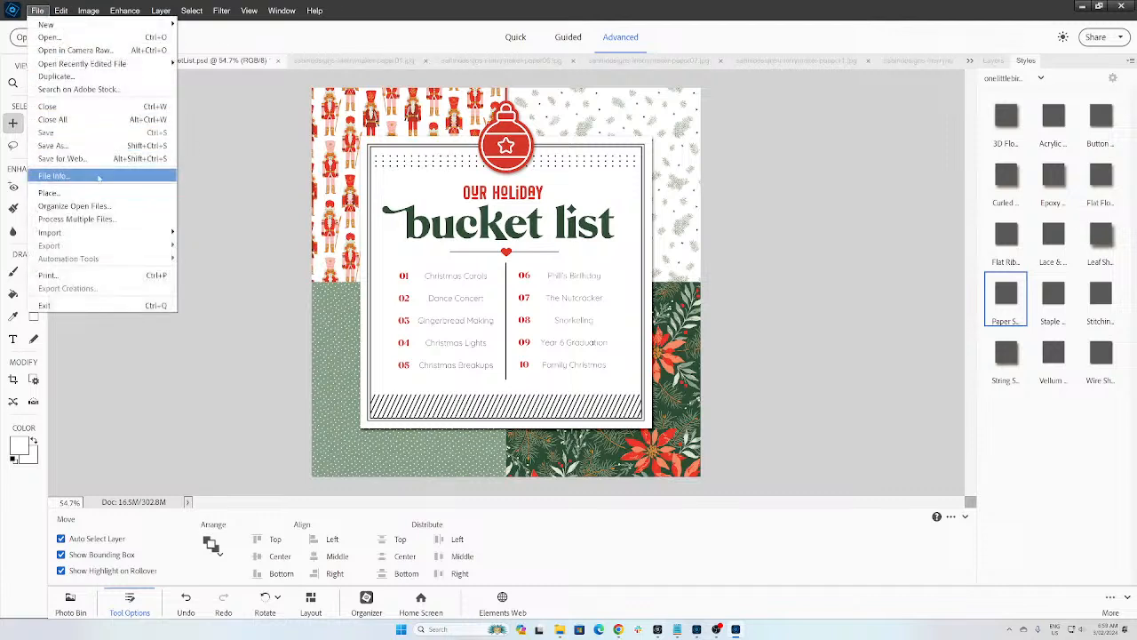
{"action": "left_click", "coordinate": [44, 174]}
{"action": "left_click", "coordinate": [443, 219]}
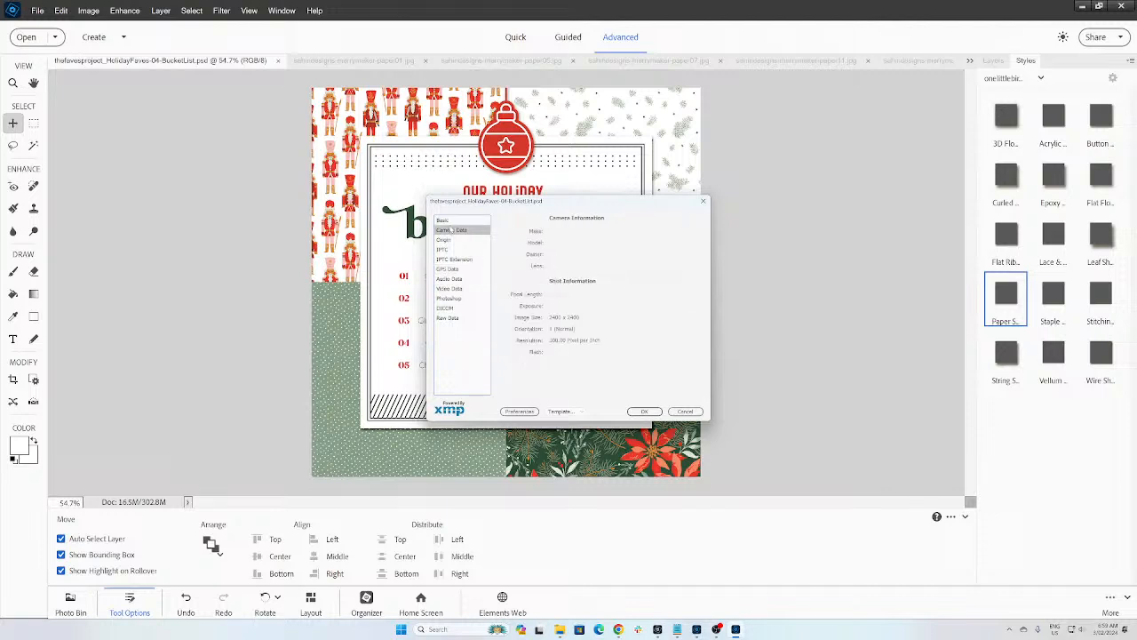
{"action": "left_click", "coordinate": [571, 221]}
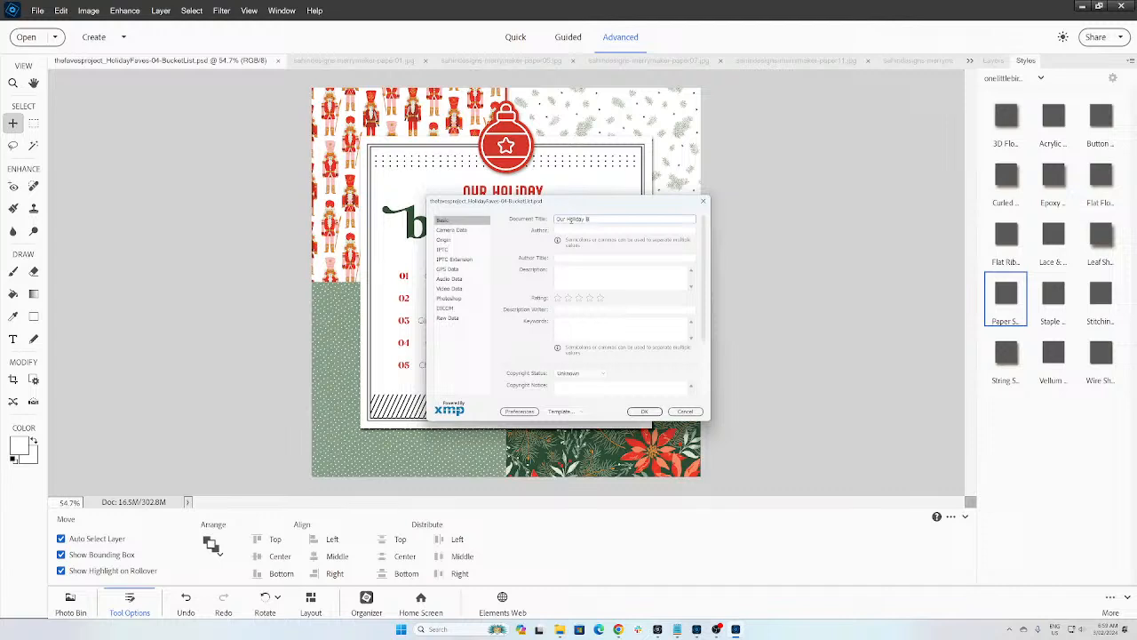
{"action": "key", "text": "Tab"}
{"action": "key", "text": "Tab"}
{"action": "key", "text": "Tab"}
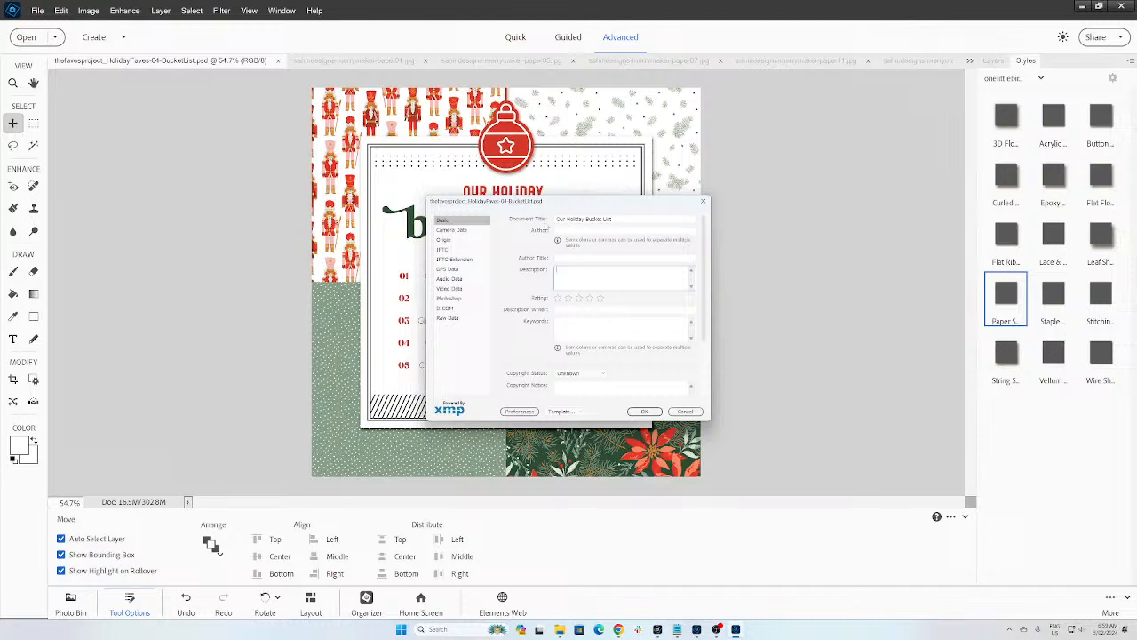
{"action": "left_click_drag", "start_coordinate": [524, 205], "coordinate": [680, 272]}
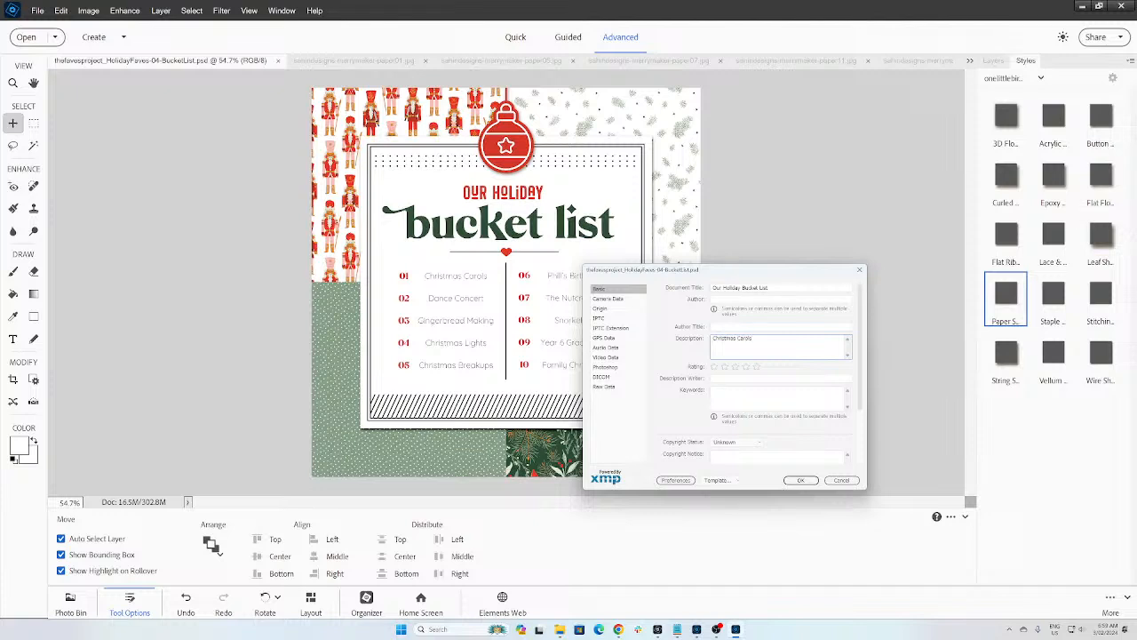
{"action": "type", "text": "Concert,"}
Step: Close File Info and nudge the paper under the list area slightly up and left
{"action": "left_click", "coordinate": [802, 482]}
{"action": "left_click", "coordinate": [439, 340]}
{"action": "left_click_drag", "start_coordinate": [442, 329], "coordinate": [440, 325]}
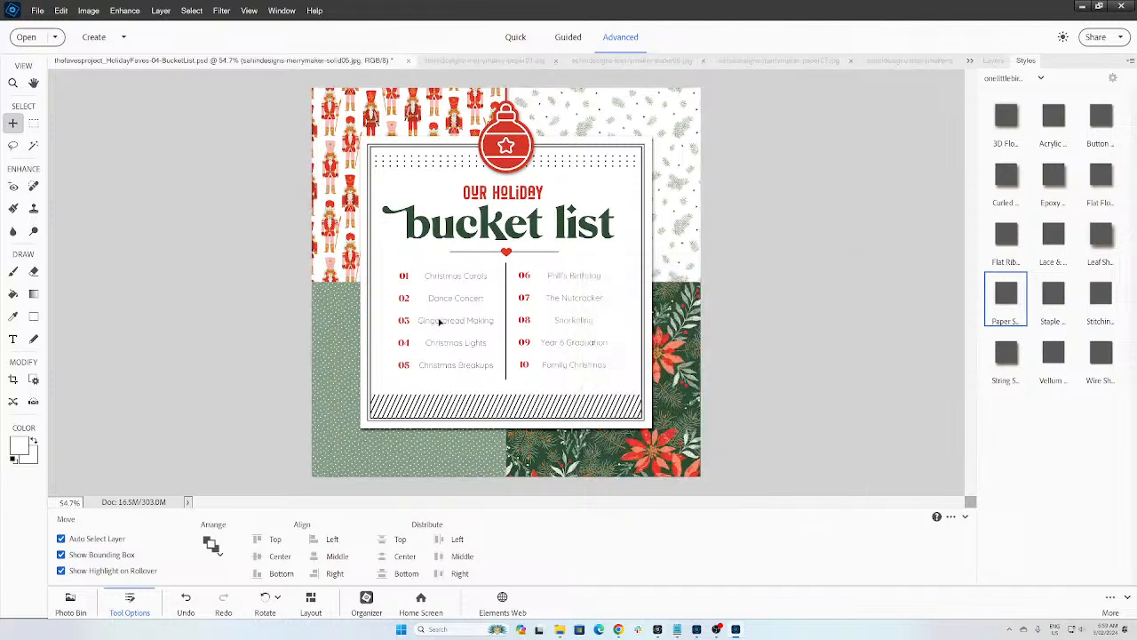
{"action": "left_click", "coordinate": [33, 122]}
{"action": "left_click", "coordinate": [13, 122]}
Step: Select all of the Journaling Left list text
{"action": "left_click", "coordinate": [993, 61]}
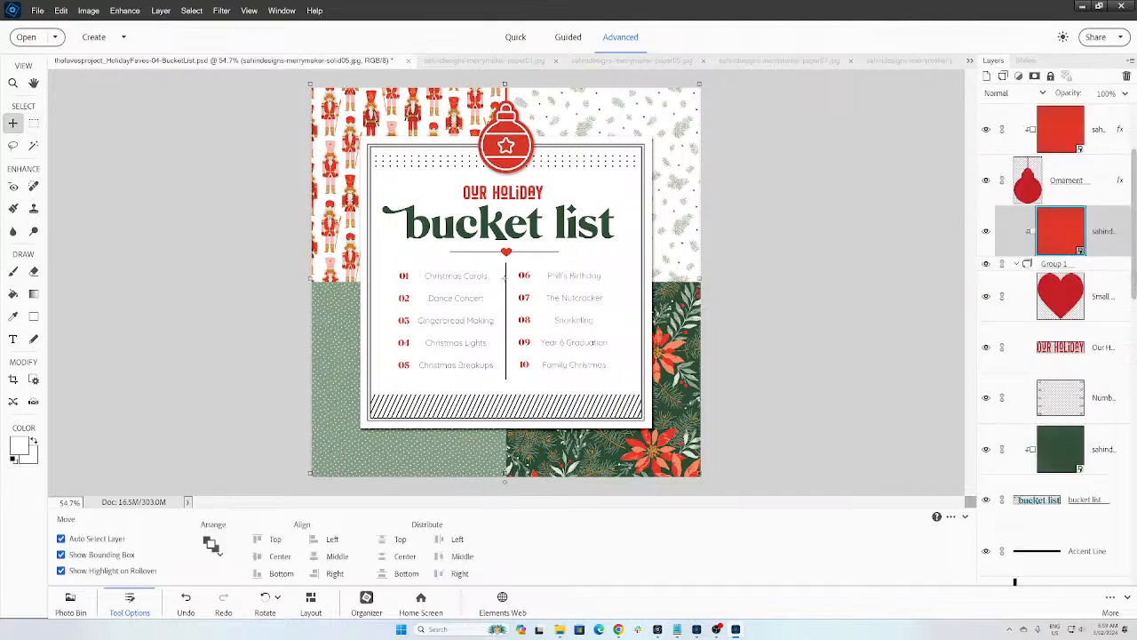
{"action": "scroll", "coordinate": [1058, 338], "scroll_direction": "down", "scroll_amount": 3}
{"action": "scroll", "coordinate": [1133, 458], "scroll_direction": "down", "scroll_amount": 6}
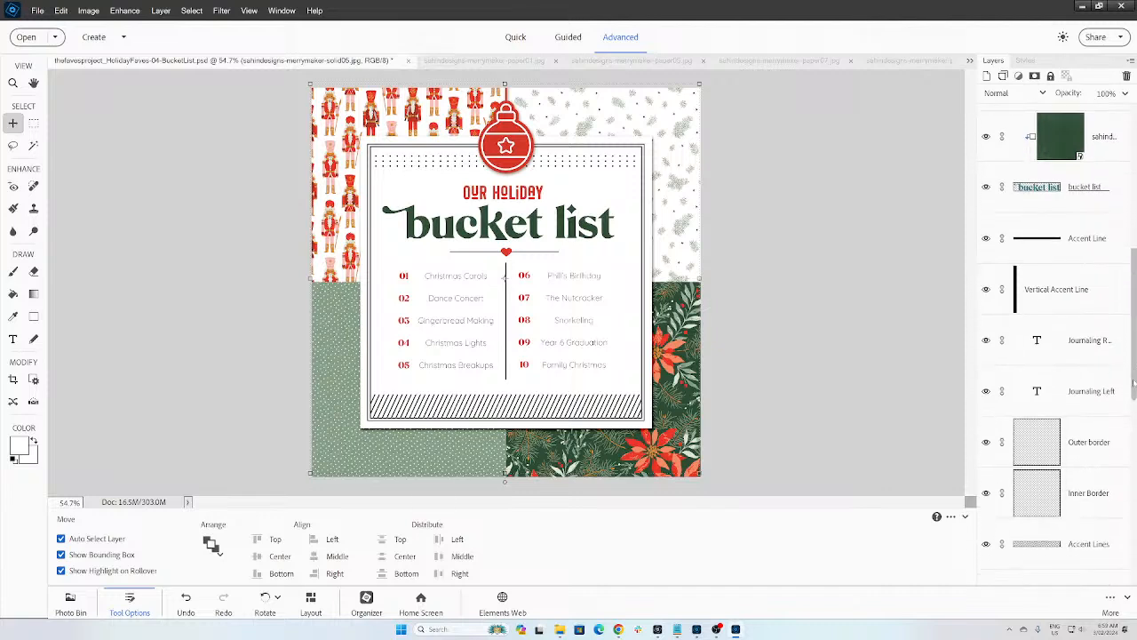
{"action": "scroll", "coordinate": [1135, 458], "scroll_direction": "down", "scroll_amount": 2}
{"action": "scroll", "coordinate": [1134, 459], "scroll_direction": "up", "scroll_amount": 2}
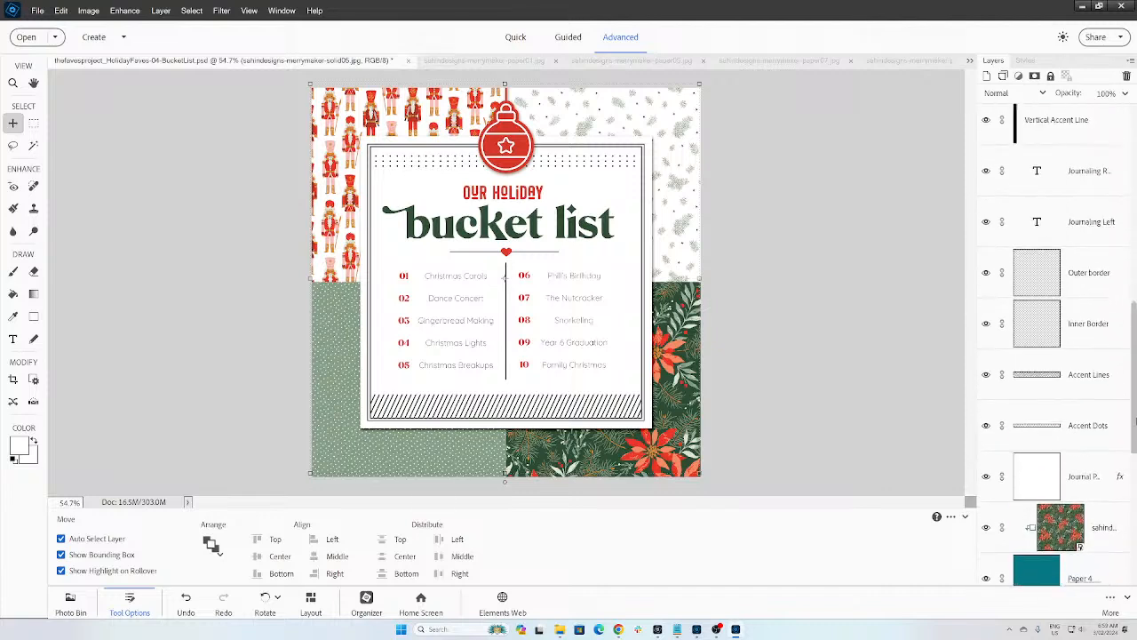
{"action": "left_click", "coordinate": [1083, 223]}
{"action": "key", "text": "t"}
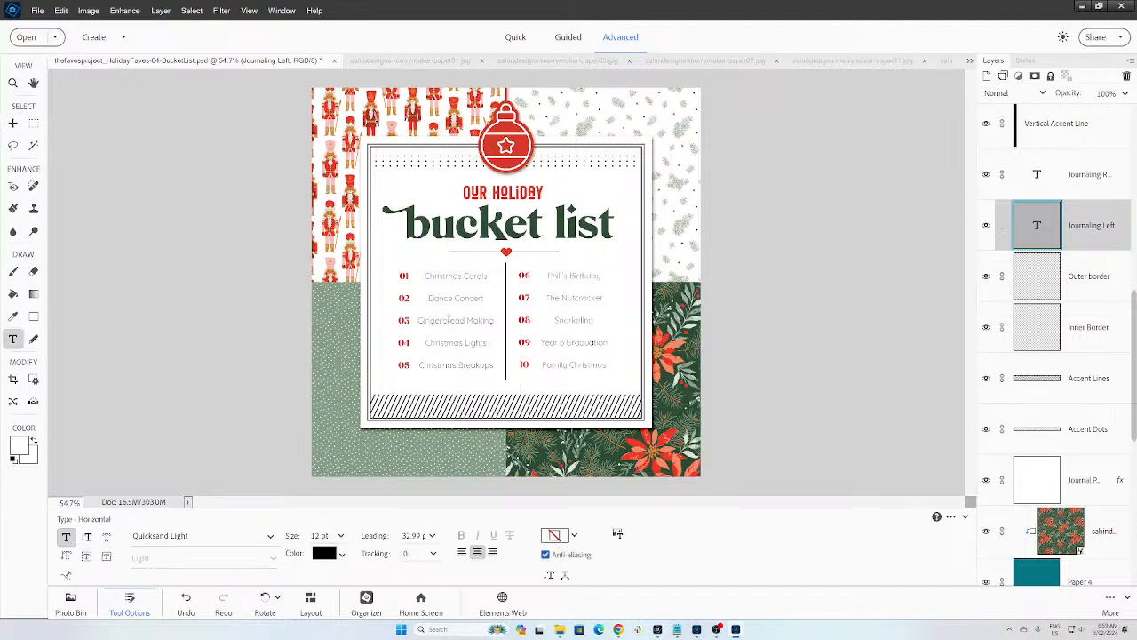
{"action": "left_click", "coordinate": [444, 323]}
{"action": "key", "text": "ctrl+a"}
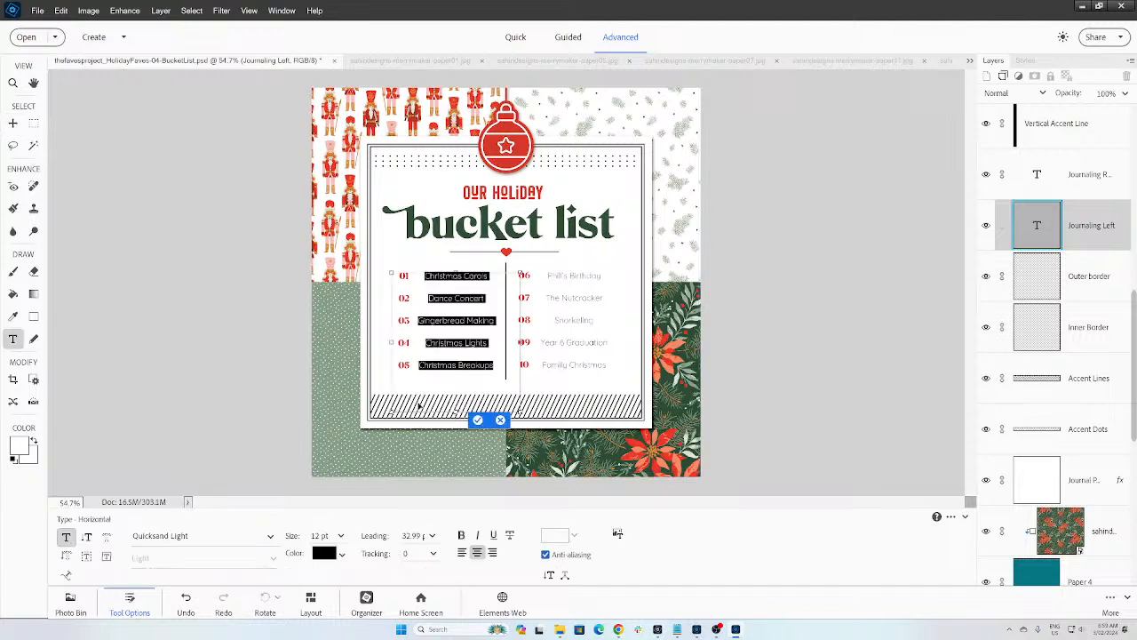
{"action": "left_click", "coordinate": [477, 419]}
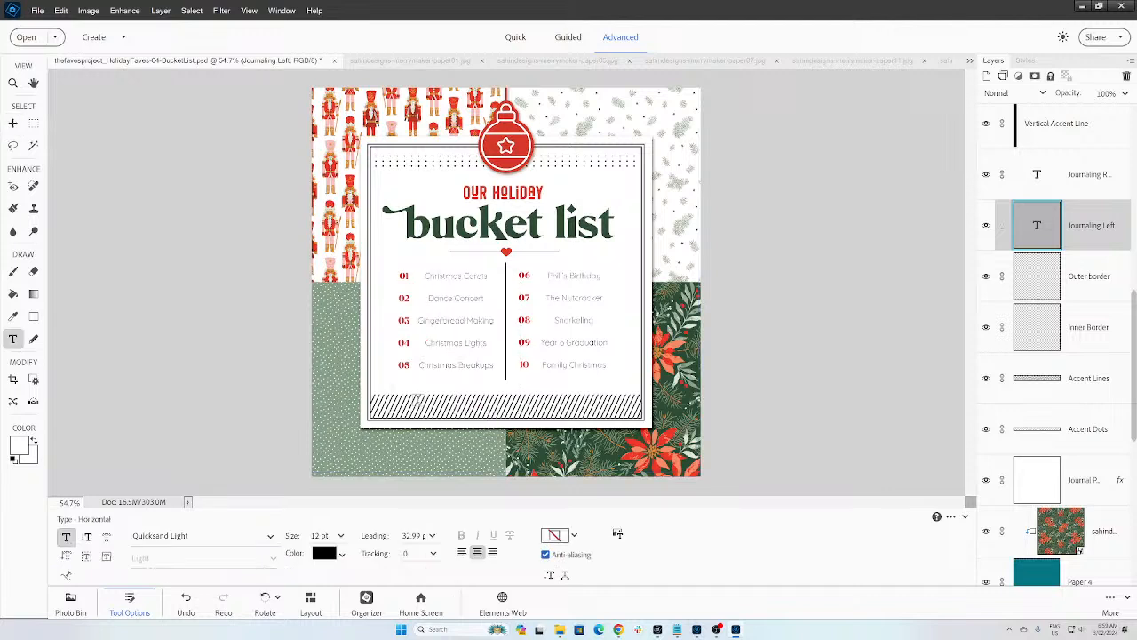
Step: Paste the left-column items into the File Info Description, replacing the old text
{"action": "left_click", "coordinate": [37, 11]}
{"action": "left_click", "coordinate": [53, 175]}
{"action": "left_click", "coordinate": [804, 345]}
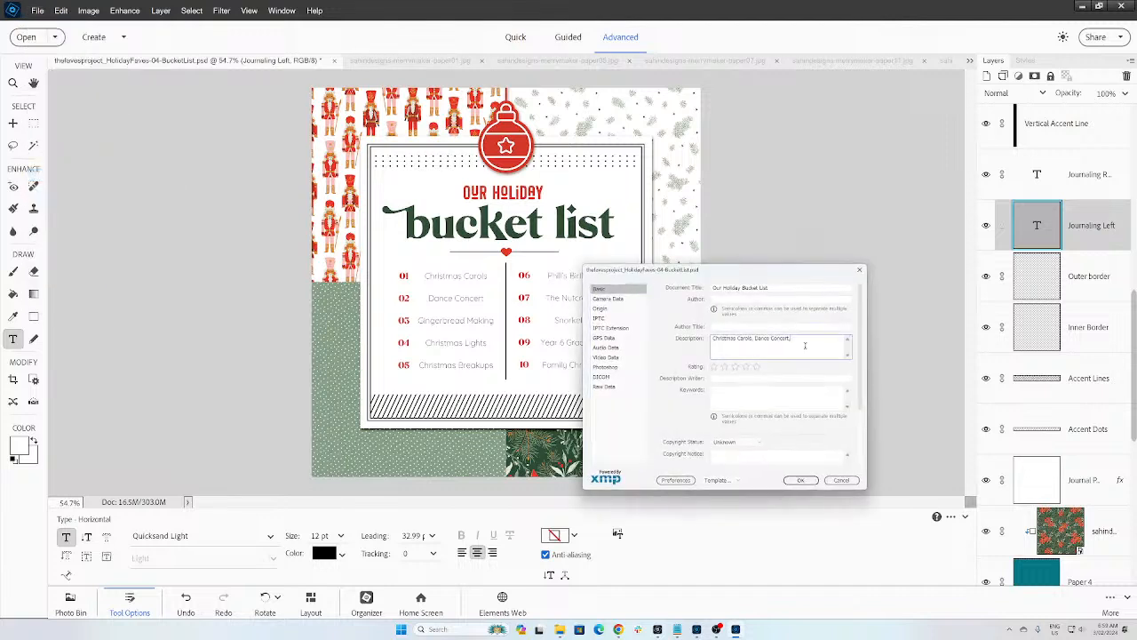
{"action": "key", "text": "ctrl+a"}
{"action": "type", "text": "Christmas CarolsDance ConcertGingerbread MakingChristmas LightsChristmas Breakups"}
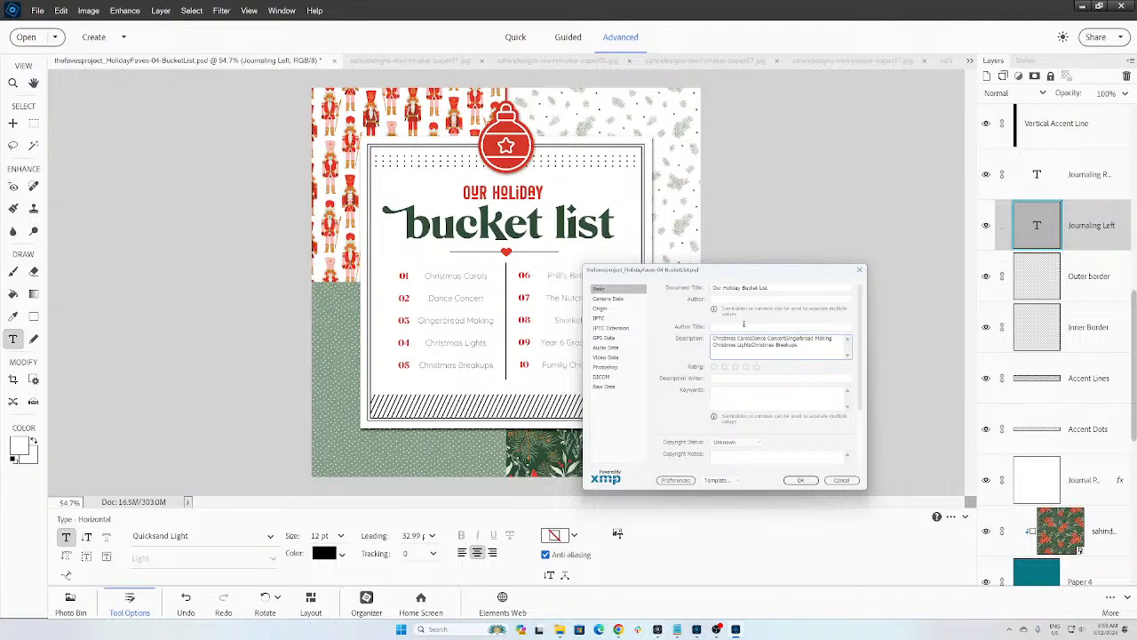
Step: Separate the description items with commas after Carols, Dance Concert and Christmas Lights
{"action": "left_click", "coordinate": [752, 339]}
{"action": "type", "text": ","}
{"action": "left_click", "coordinate": [789, 338]}
{"action": "type", "text": ","}
{"action": "left_click", "coordinate": [752, 344]}
{"action": "type", "text": ","}
{"action": "key", "text": "BackSpace"}
{"action": "type", "text": ", C"}
Step: Close File Info and select all of the Journaling Right list text
{"action": "left_click", "coordinate": [801, 480]}
{"action": "left_click", "coordinate": [563, 300]}
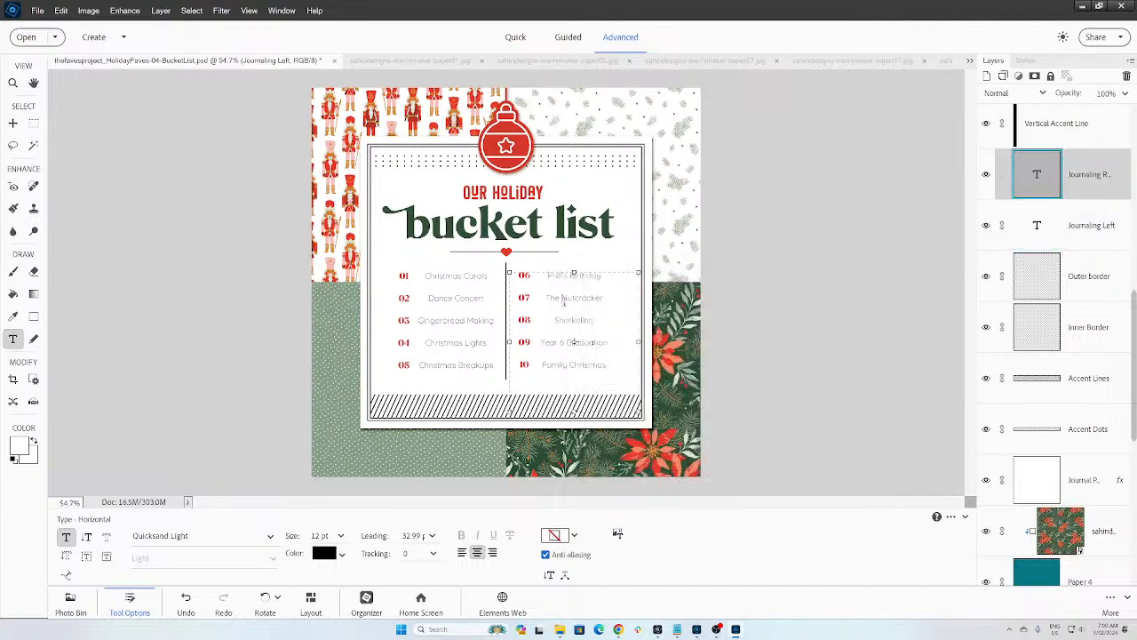
{"action": "key", "text": "ctrl+a"}
{"action": "key", "text": "Right"}
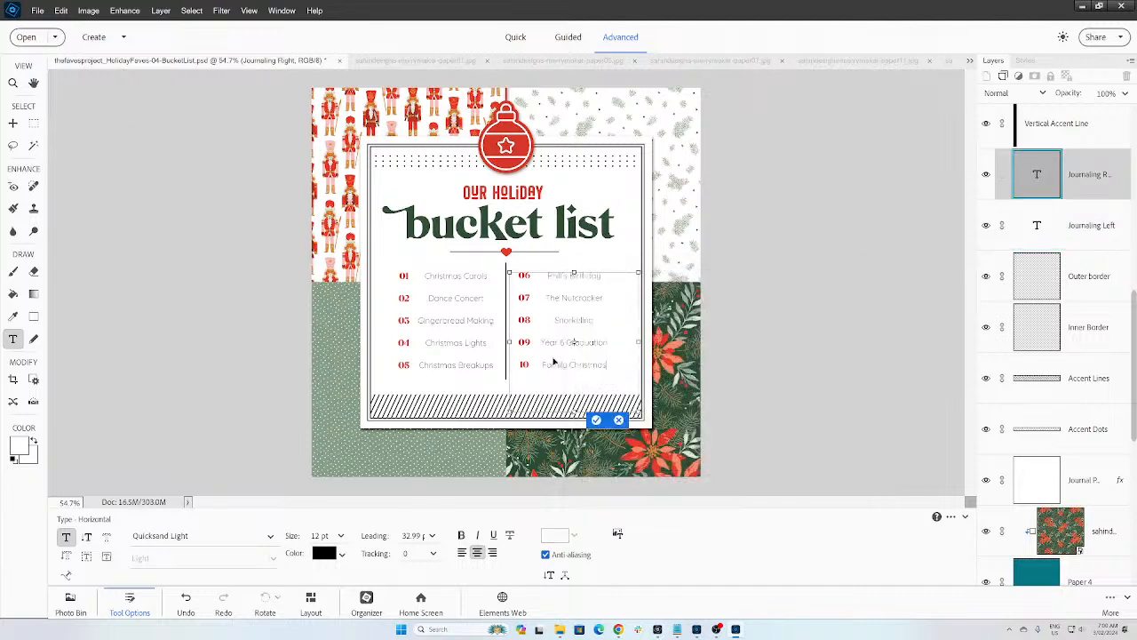
{"action": "key", "text": "ctrl+a"}
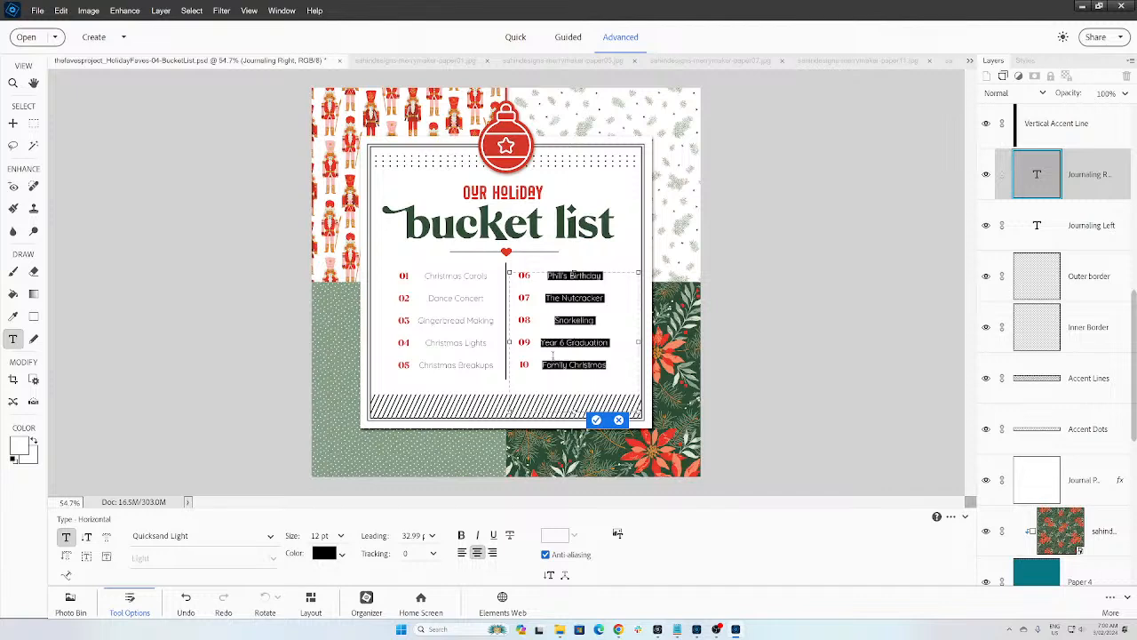
{"action": "key", "text": "Escape"}
Step: Paste the right-column items after the existing description items, joining them with commas
{"action": "left_click", "coordinate": [37, 11]}
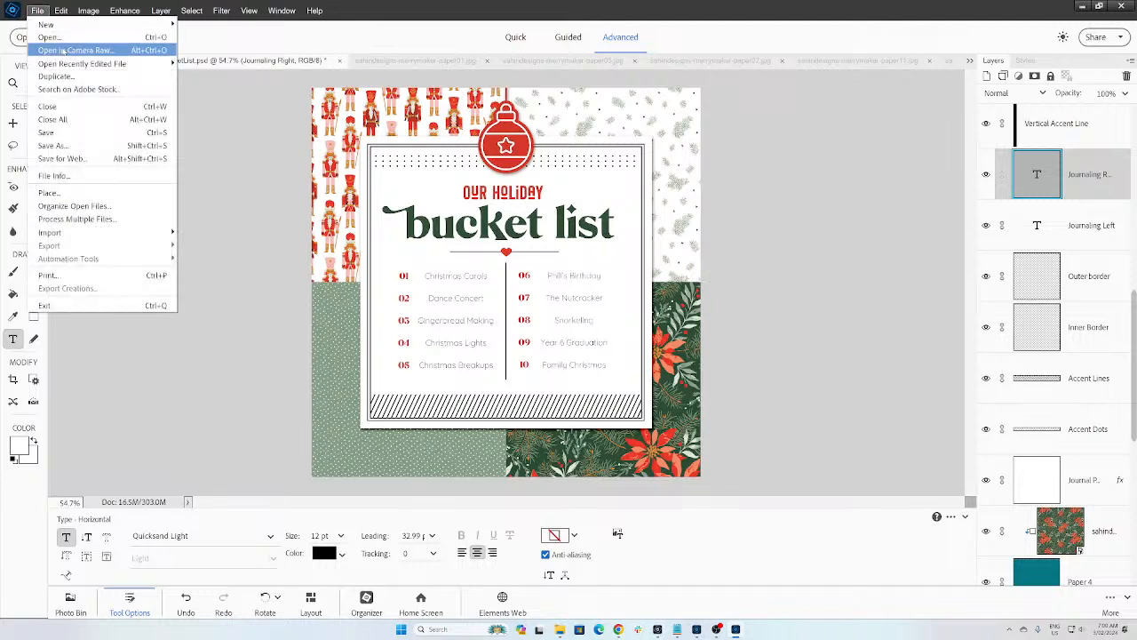
{"action": "left_click", "coordinate": [89, 175]}
{"action": "left_click", "coordinate": [771, 355]}
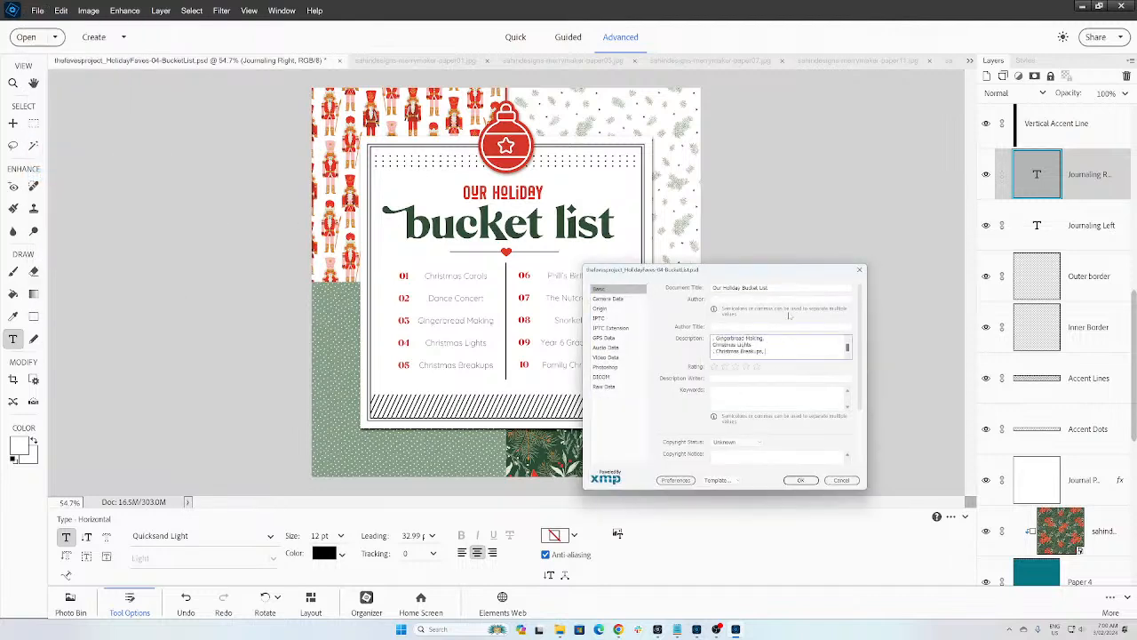
{"action": "type", "text": "Phill's BirthdayThe Nutcracker SnorkelingYear 6 GraduationFamily Christmas"}
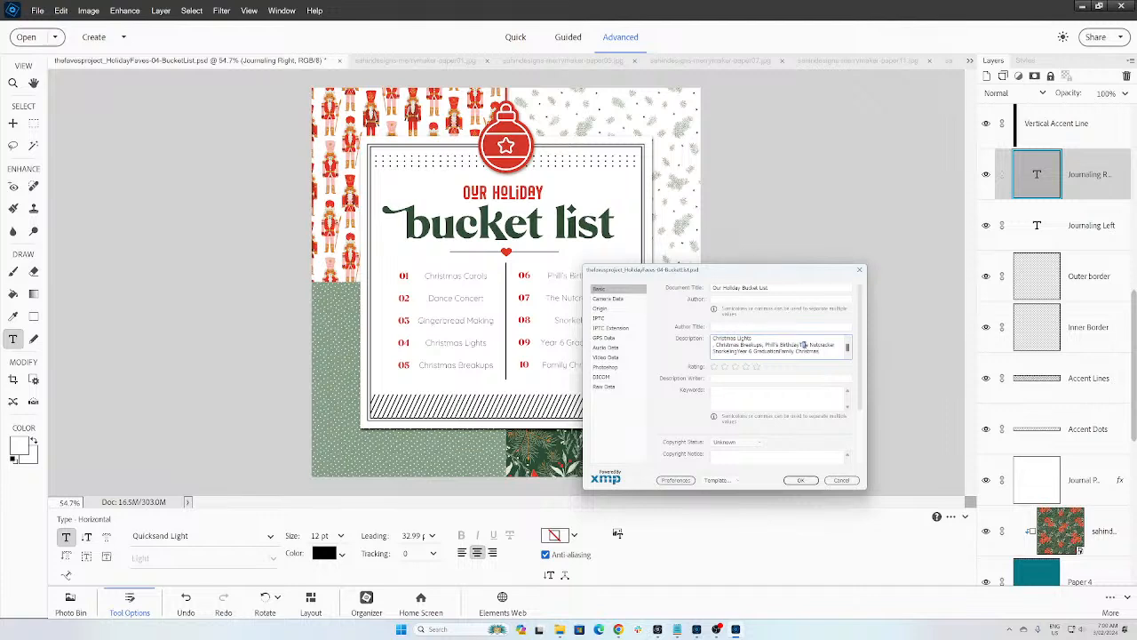
{"action": "type", "text": ","}
{"action": "key", "text": "Delete"}
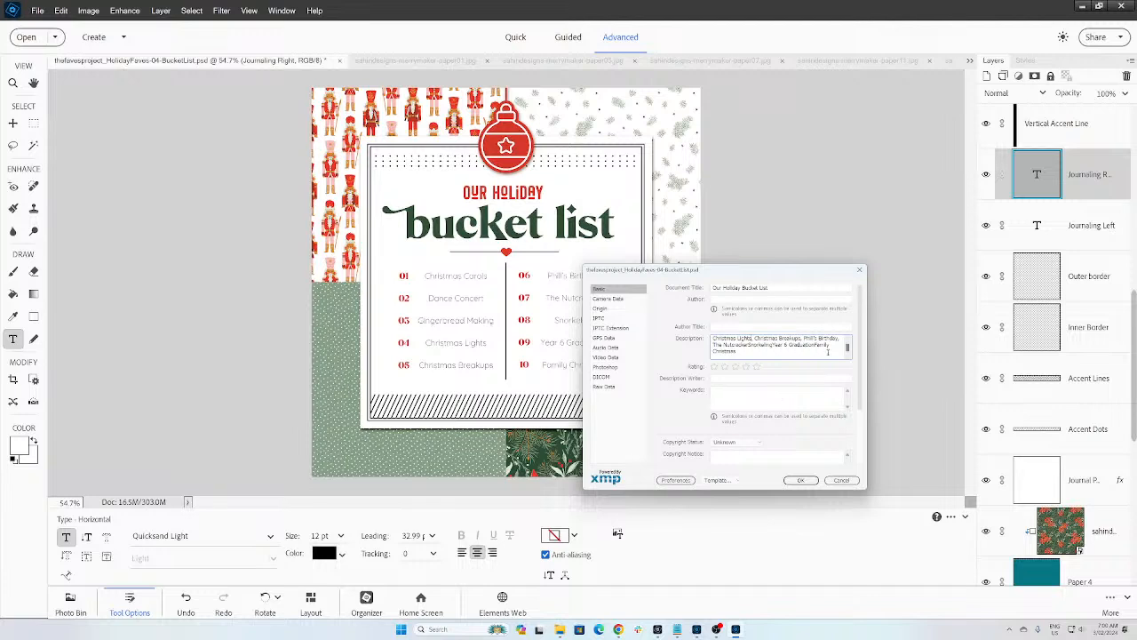
{"action": "type", "text": ","}
Step: Add commas after Snorkeling and confirm the finished description
{"action": "left_click_drag", "start_coordinate": [776, 344], "coordinate": [779, 364]}
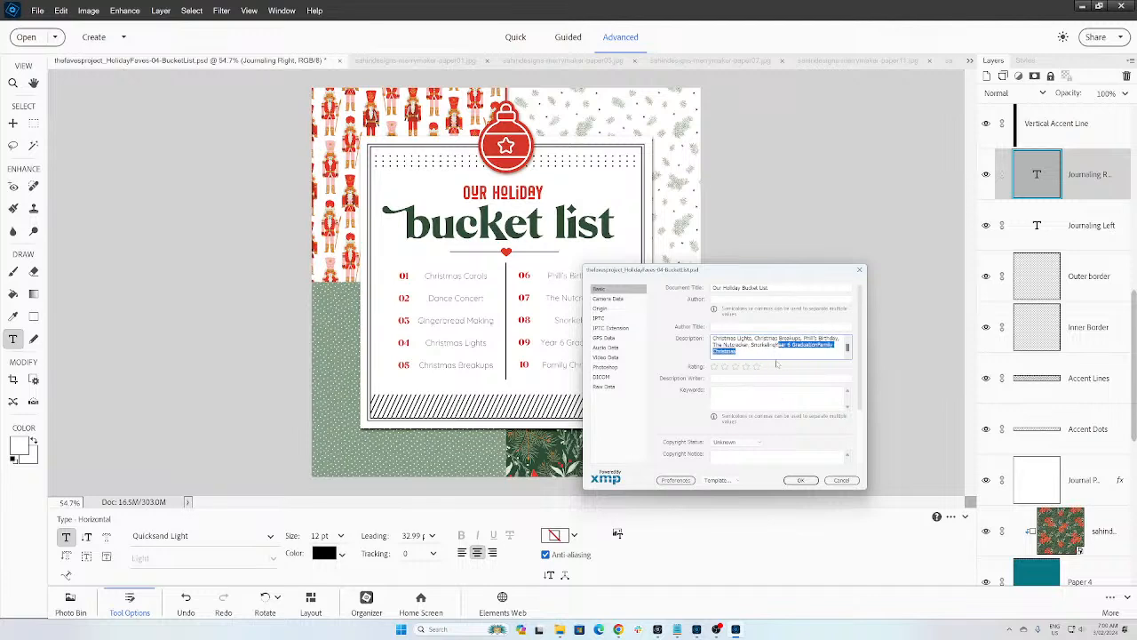
{"action": "key", "text": "Left"}
{"action": "type", "text": ", "}
{"action": "type", "text": ","}
{"action": "key", "text": "ctrl+a"}
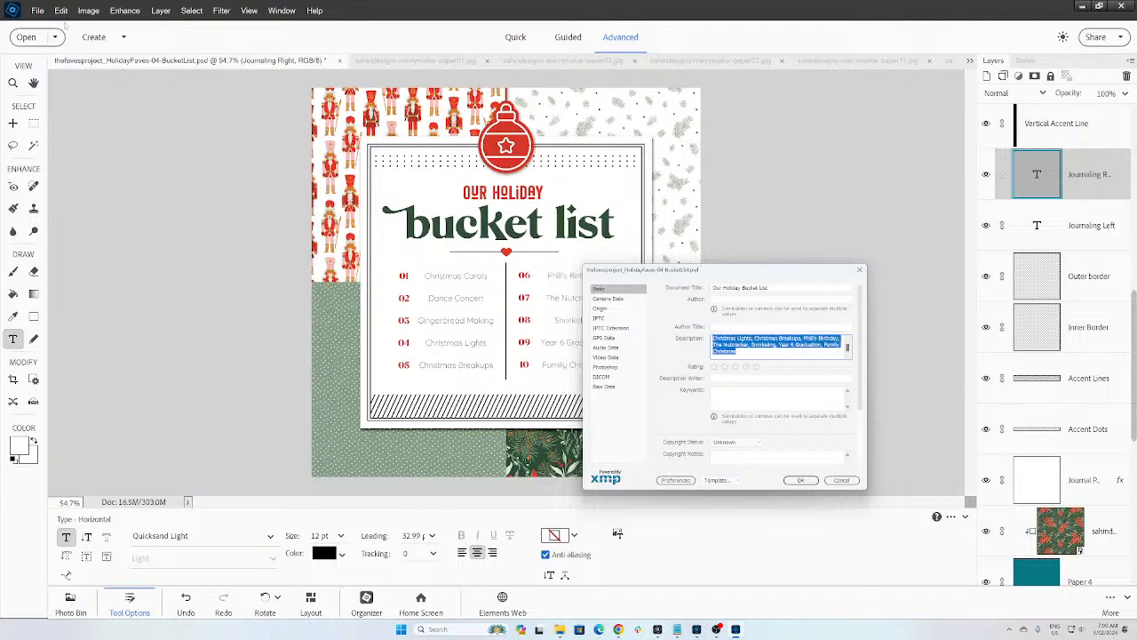
{"action": "left_click", "coordinate": [800, 480]}
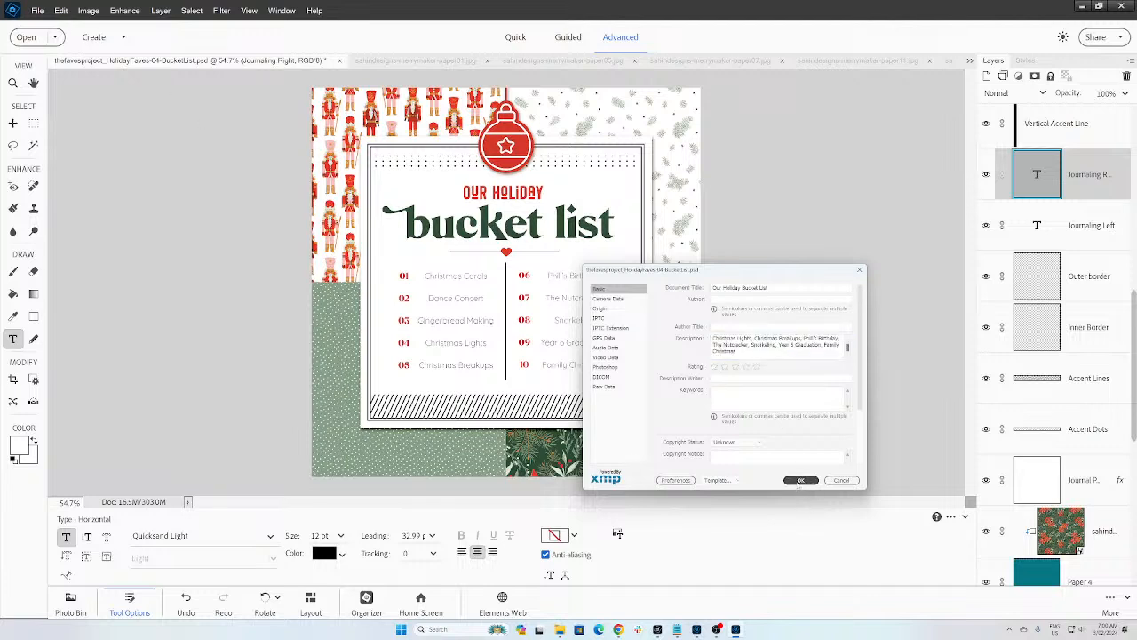
{"action": "left_click", "coordinate": [38, 11]}
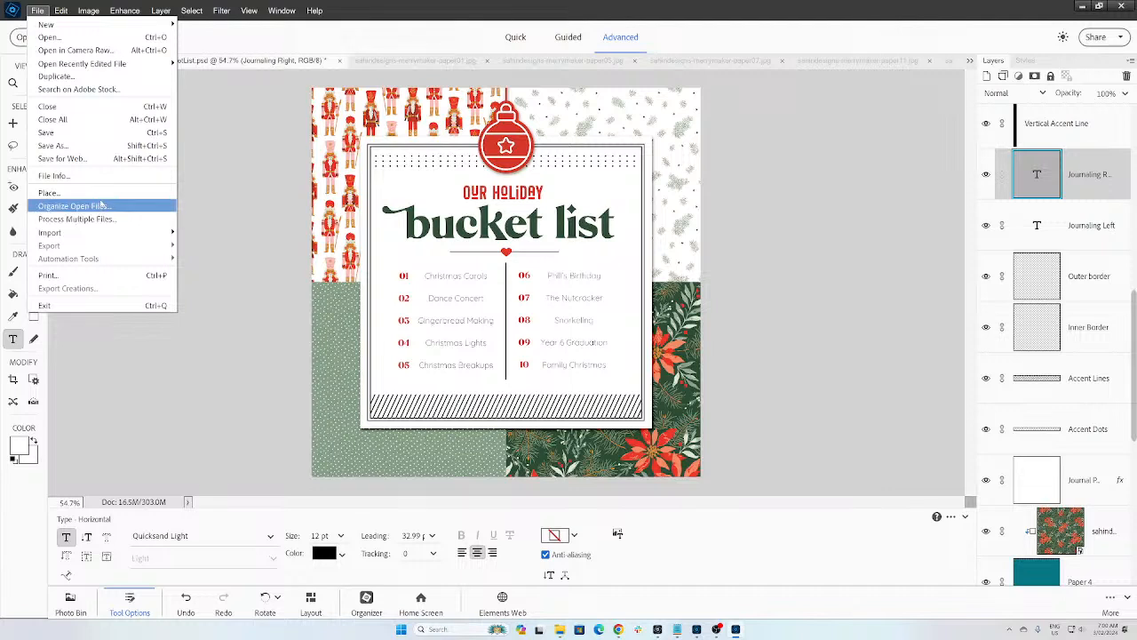
Step: Save a JPEG copy of the page at Quality 12, Maximum, Baseline (Standard)
{"action": "left_click", "coordinate": [55, 145]}
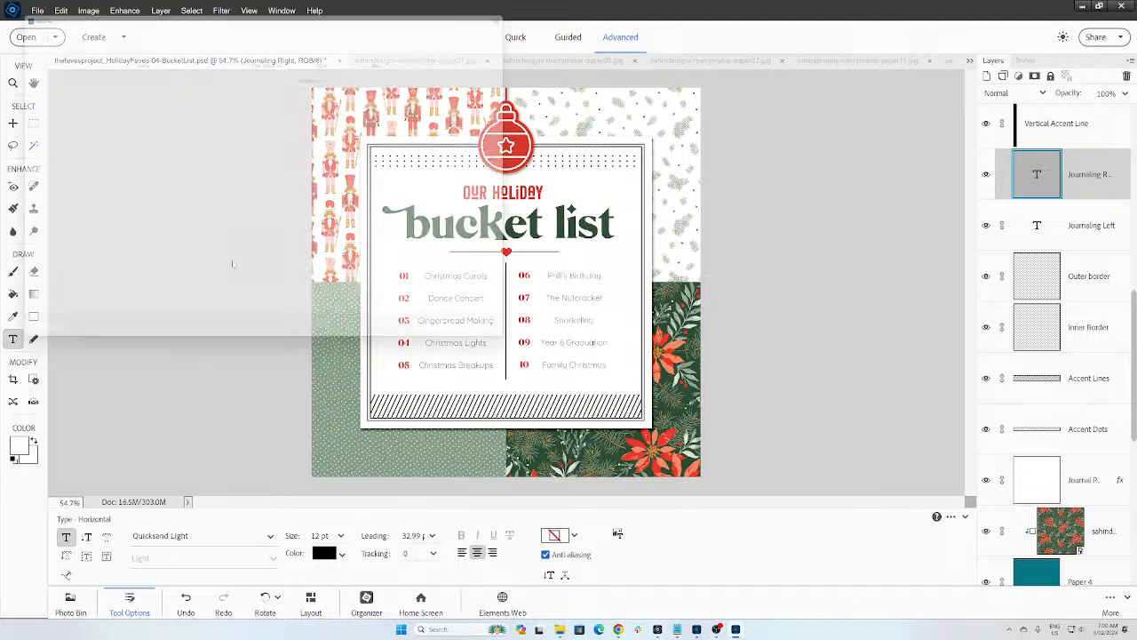
{"action": "left_click", "coordinate": [293, 282]}
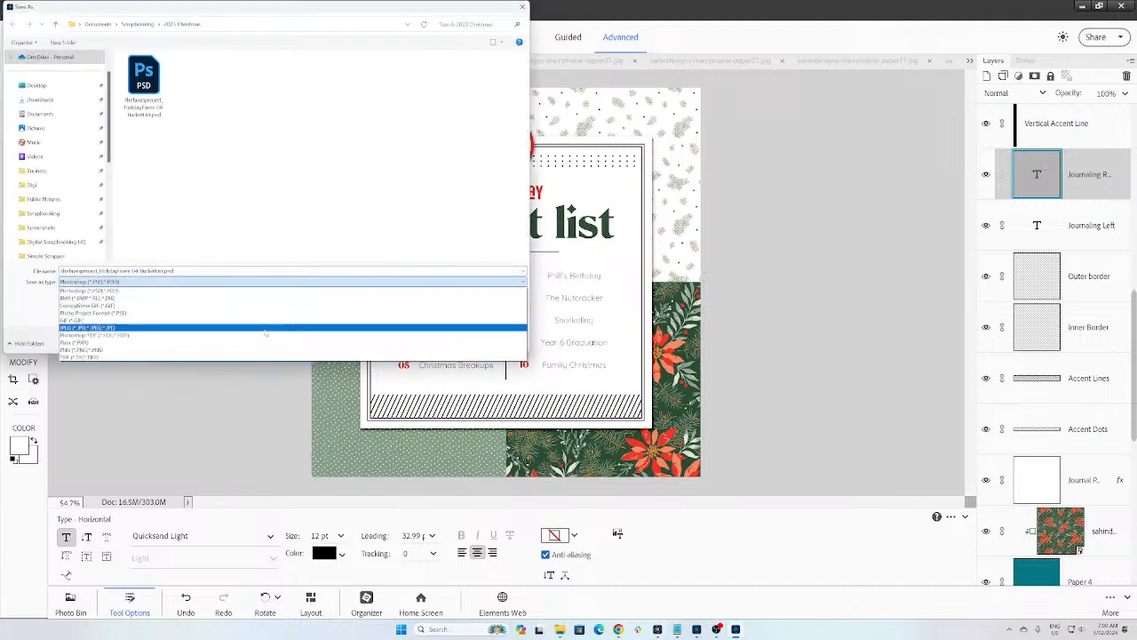
{"action": "left_click", "coordinate": [287, 334]}
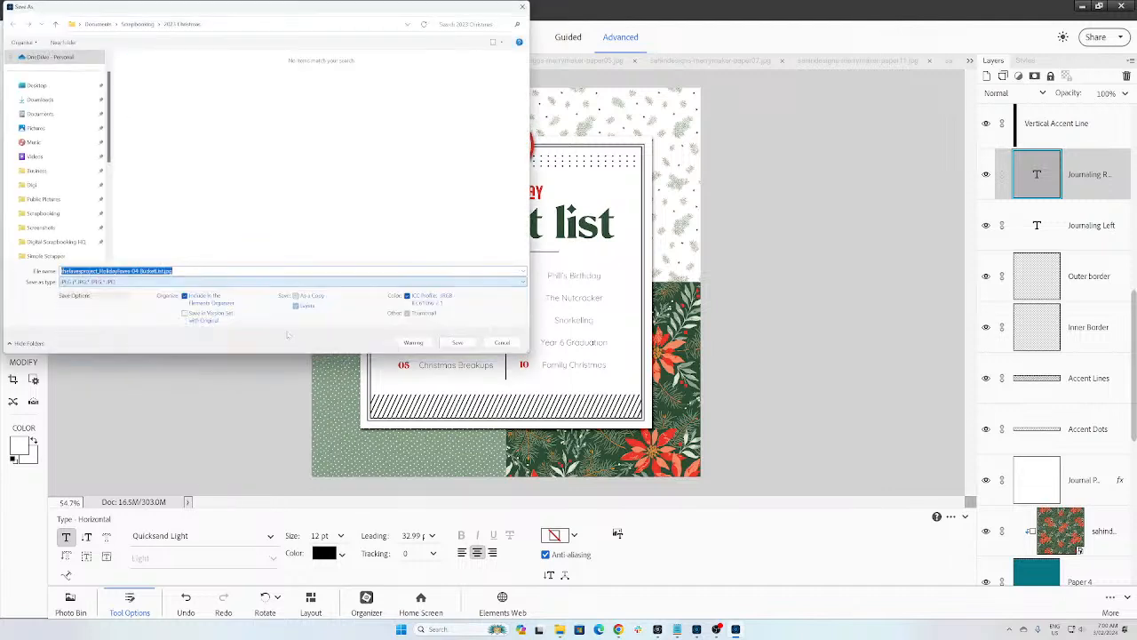
{"action": "left_click", "coordinate": [456, 343]}
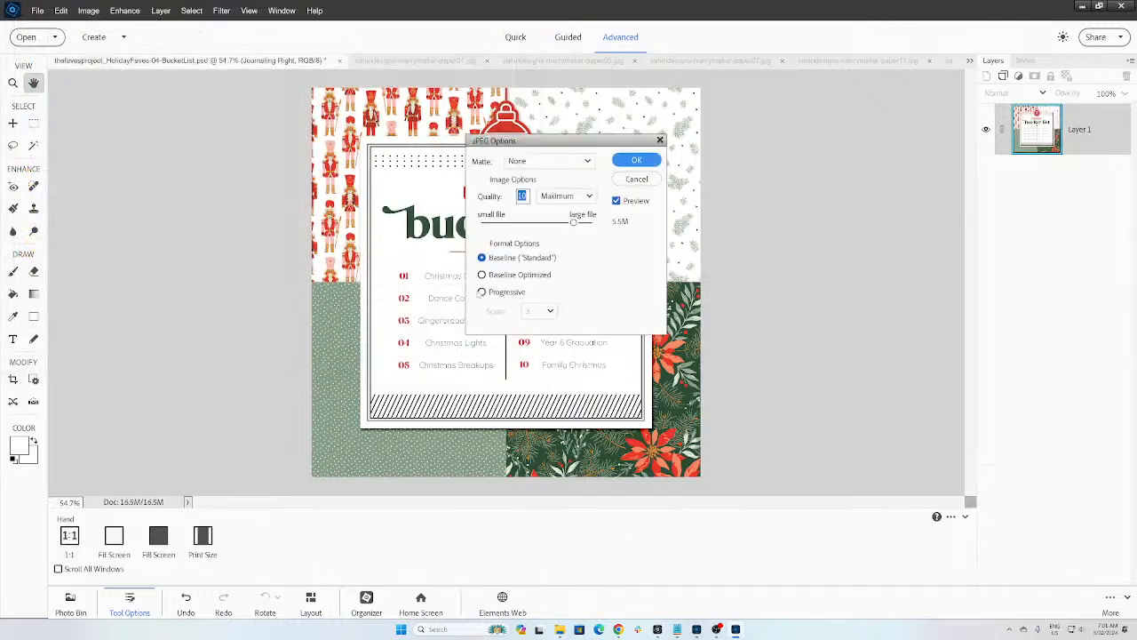
{"action": "left_click_drag", "start_coordinate": [573, 223], "coordinate": [596, 224]}
{"action": "left_click", "coordinate": [621, 161]}
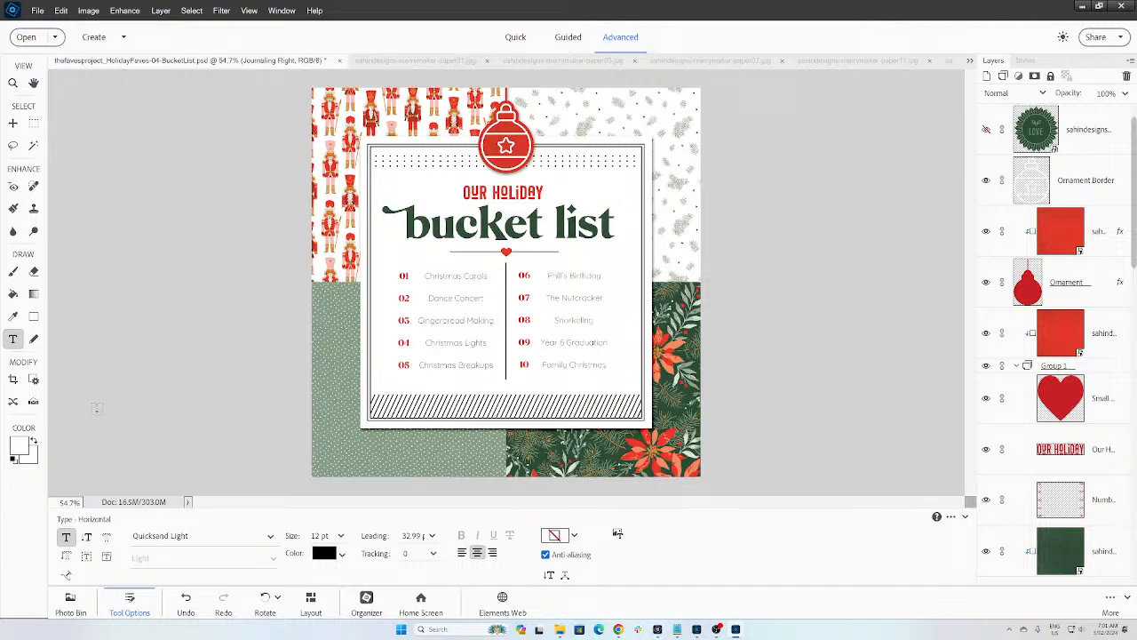
Step: Commit the stray empty text edit and bring the OBS window to the front
{"action": "mouse_move", "coordinate": [735, 629]}
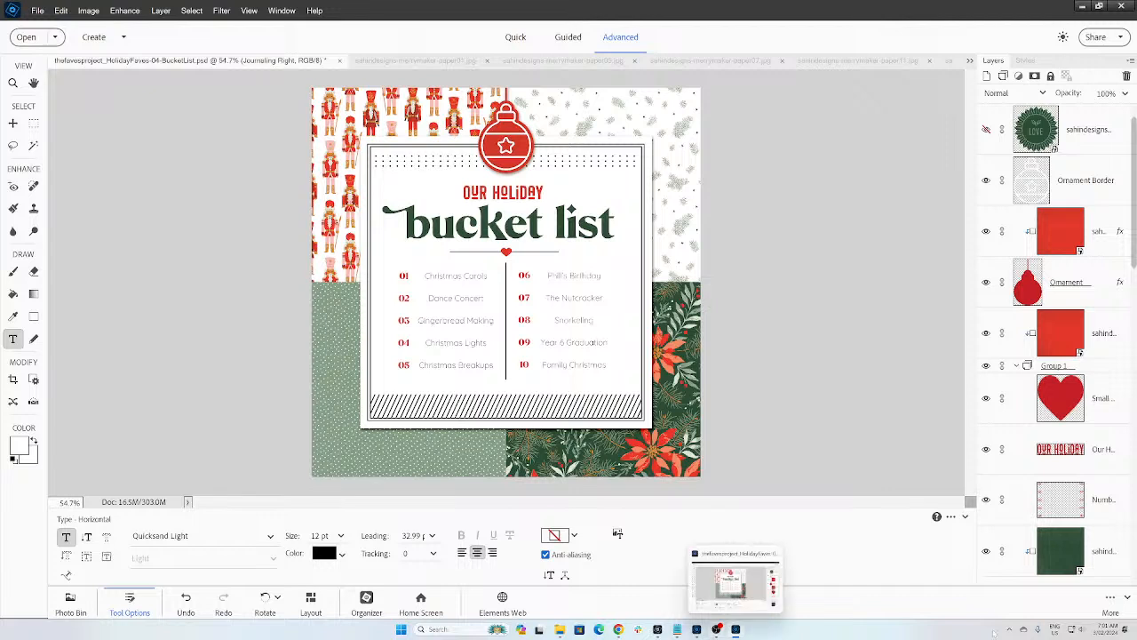
{"action": "left_click", "coordinate": [853, 461]}
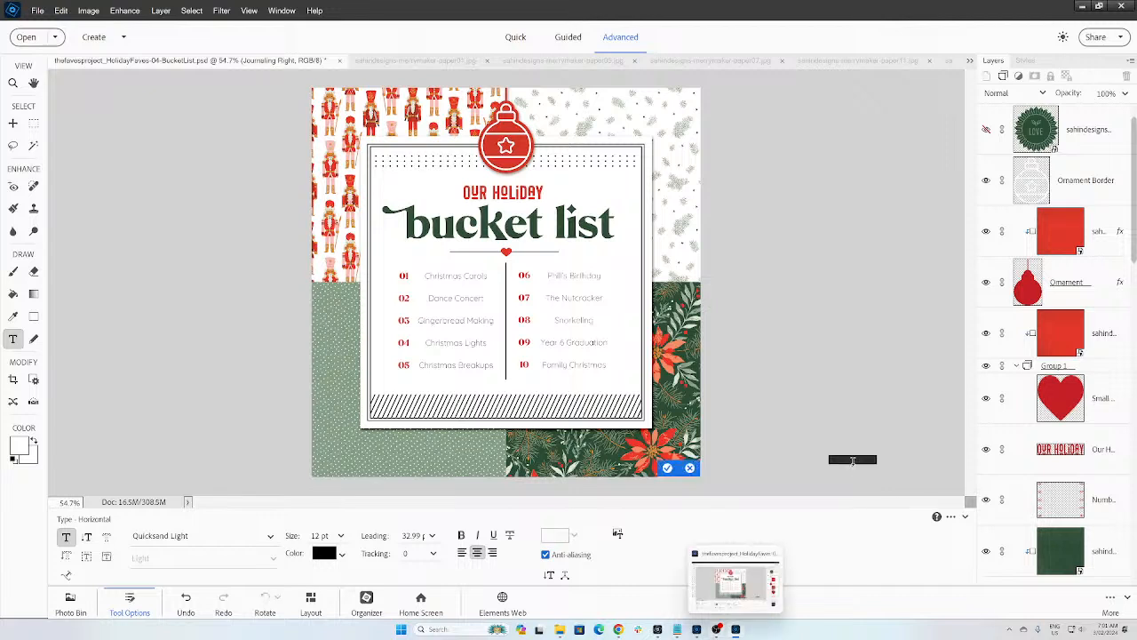
{"action": "left_click", "coordinate": [835, 460]}
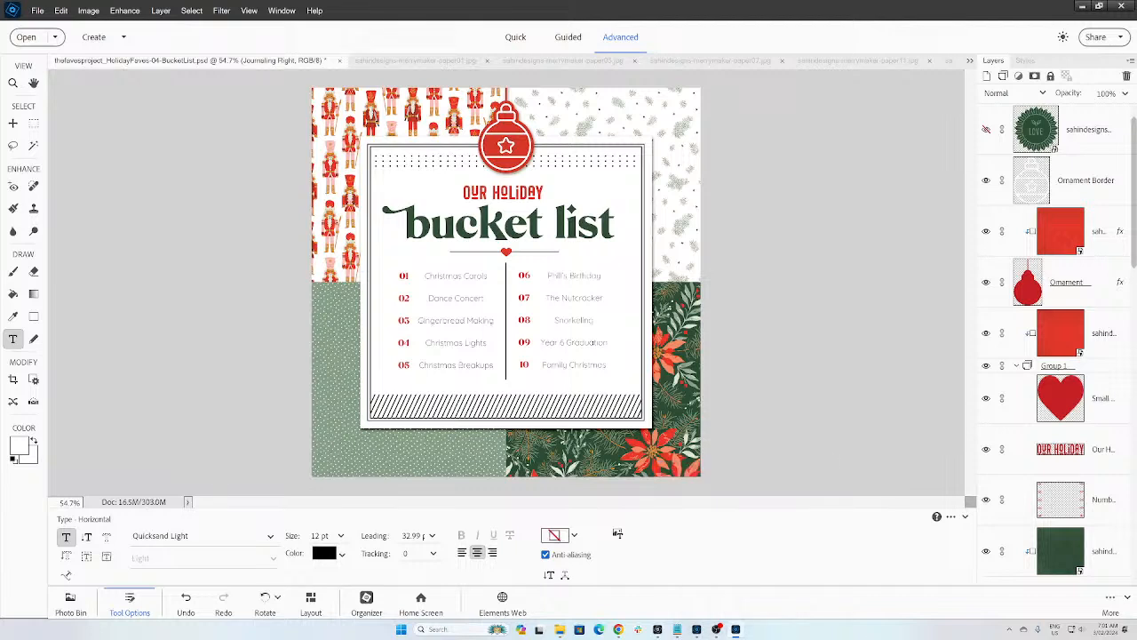
{"action": "mouse_move", "coordinate": [716, 629]}
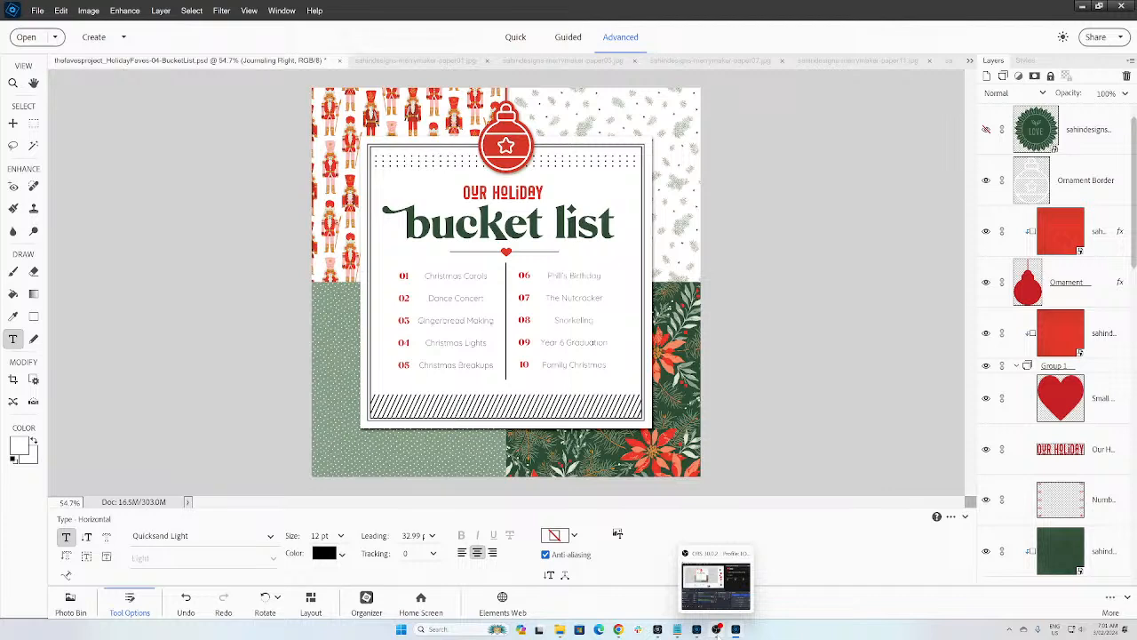
{"action": "left_click", "coordinate": [717, 630]}
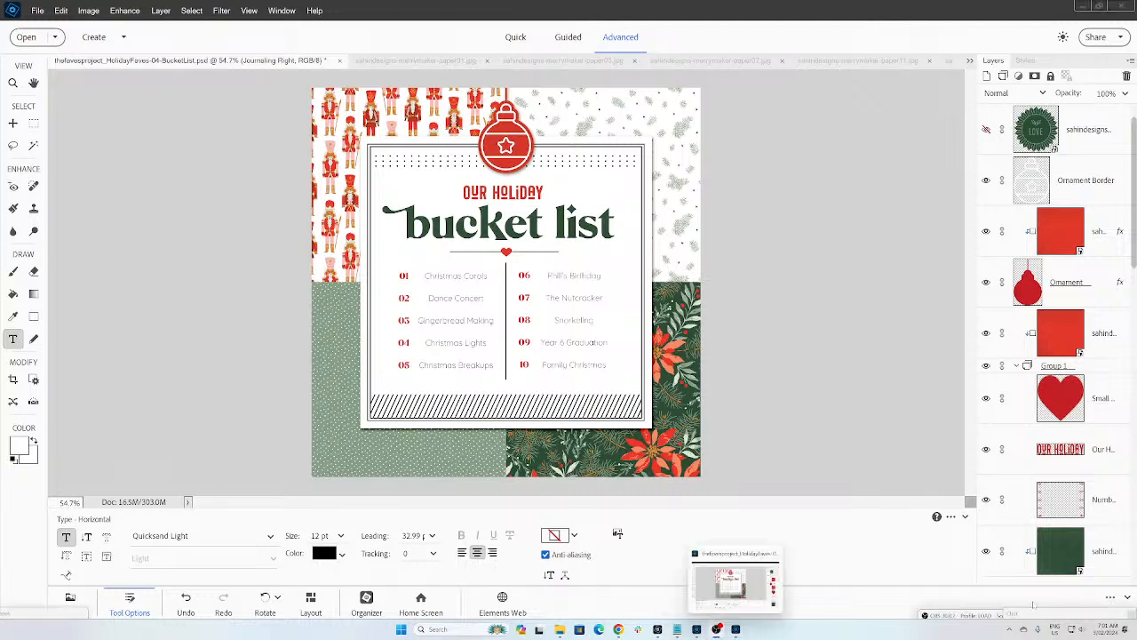